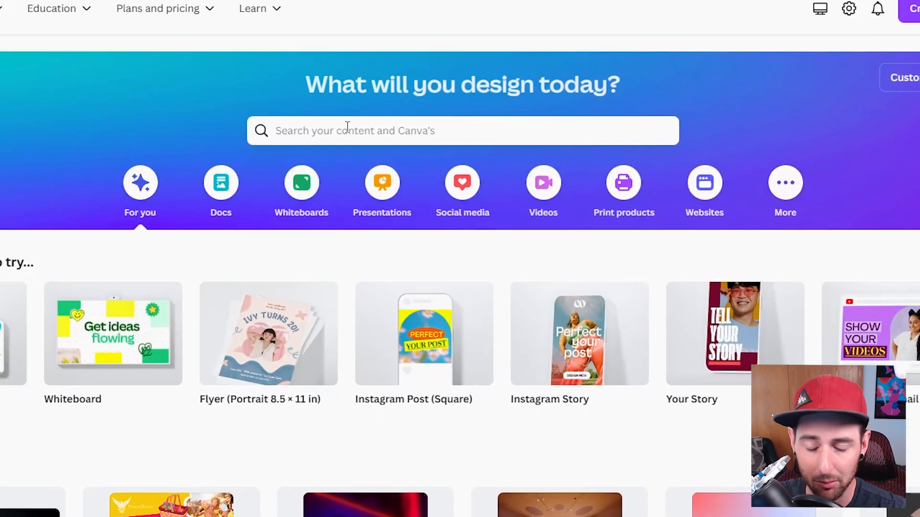
Search for "food drive" and start a design from the blue Summer Food Drive Instagram post template.
click(347, 125)
text(foo)
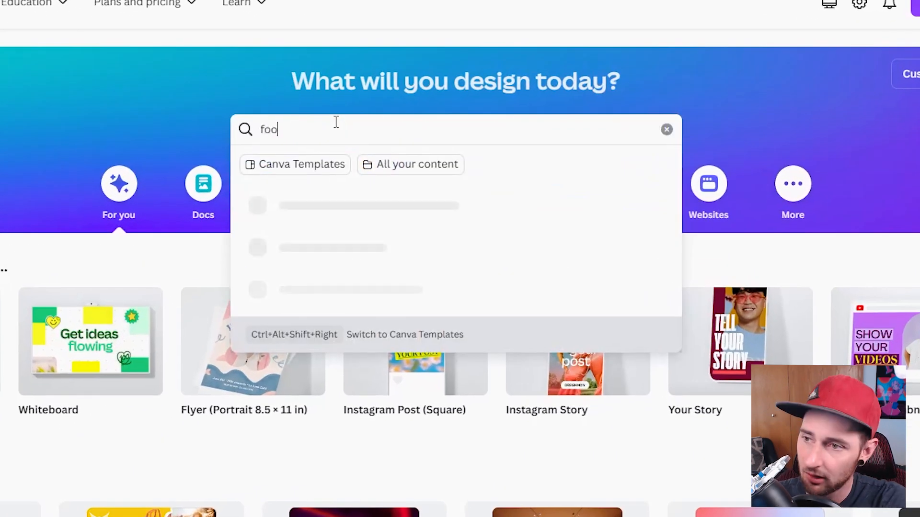
text(d drive)
key(Return)
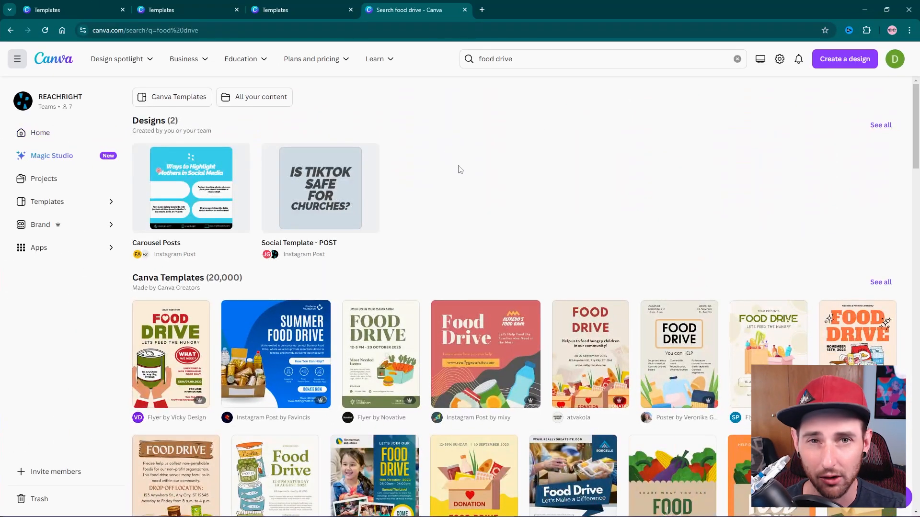
scroll(454, 179, down, 1)
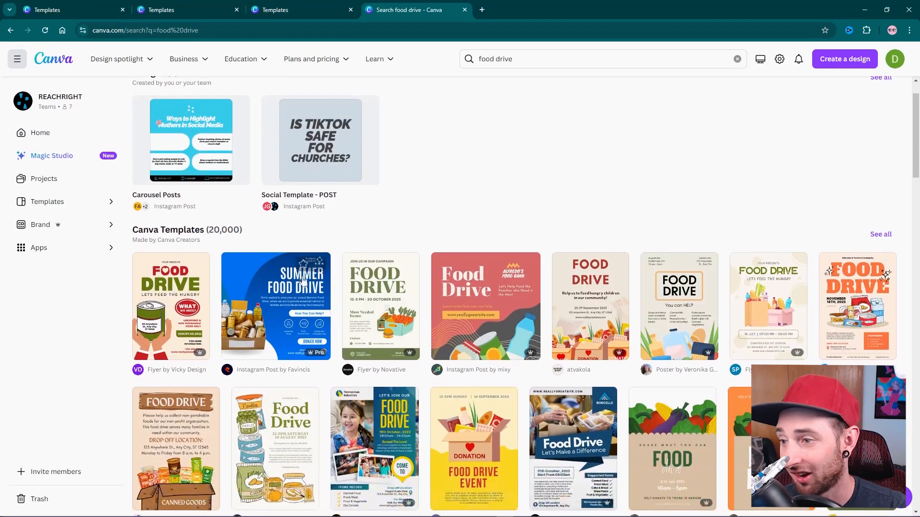
click(284, 329)
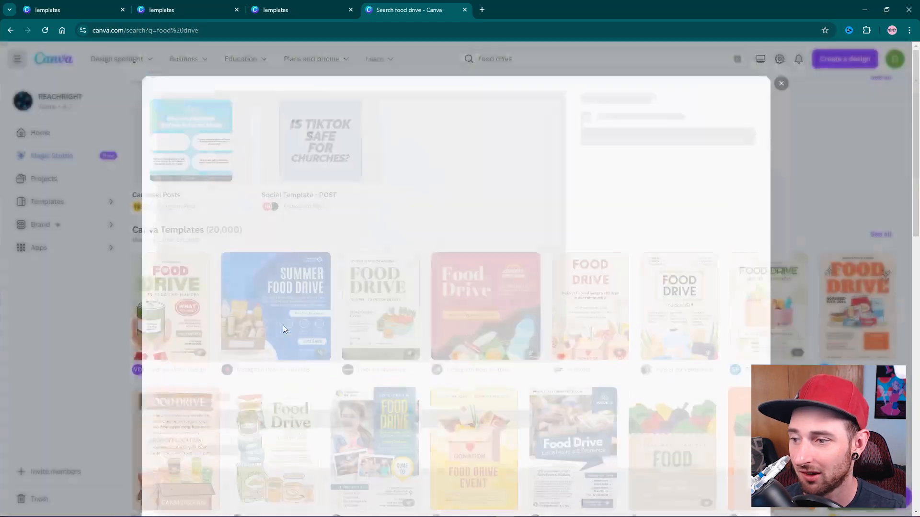
click(628, 185)
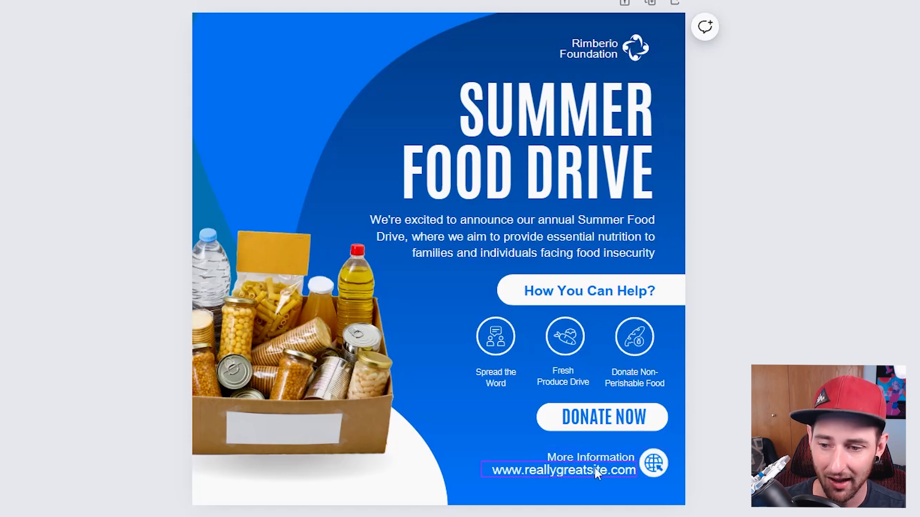
double_click(594, 469)
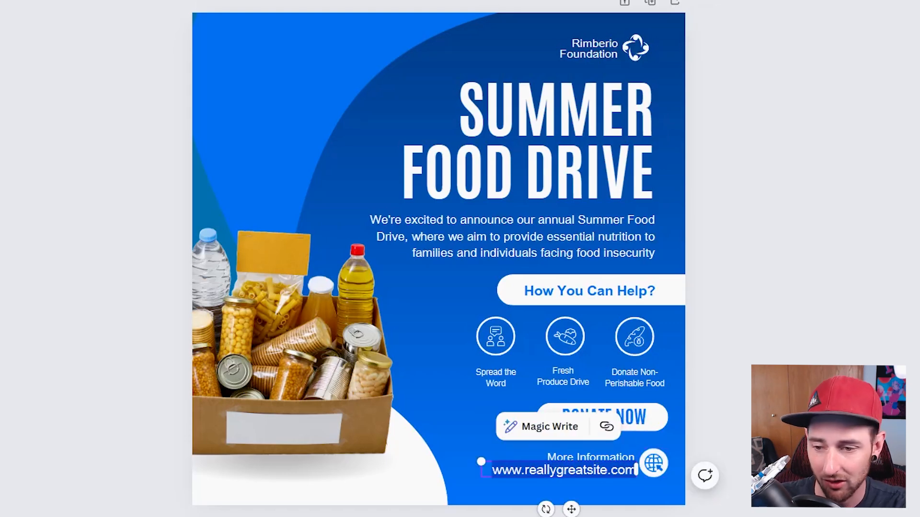
text(www.gracechurch.com)
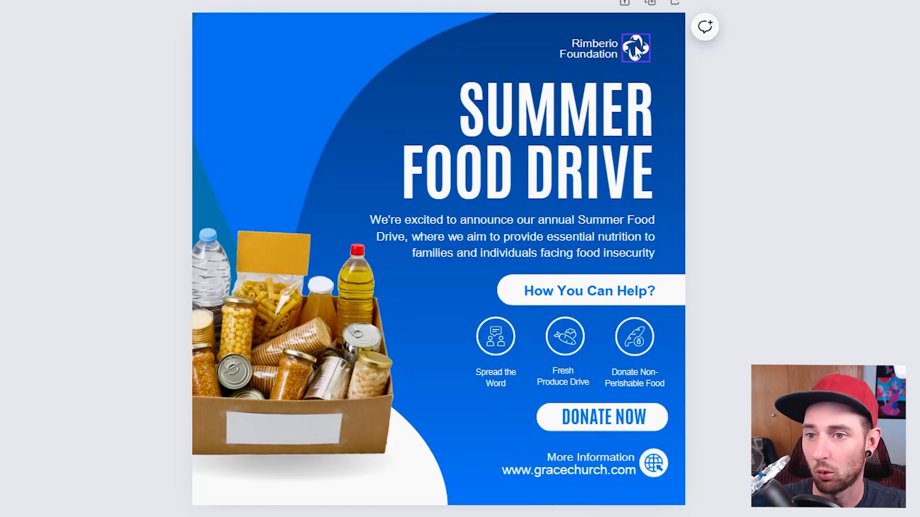
click(596, 48)
key(Delete)
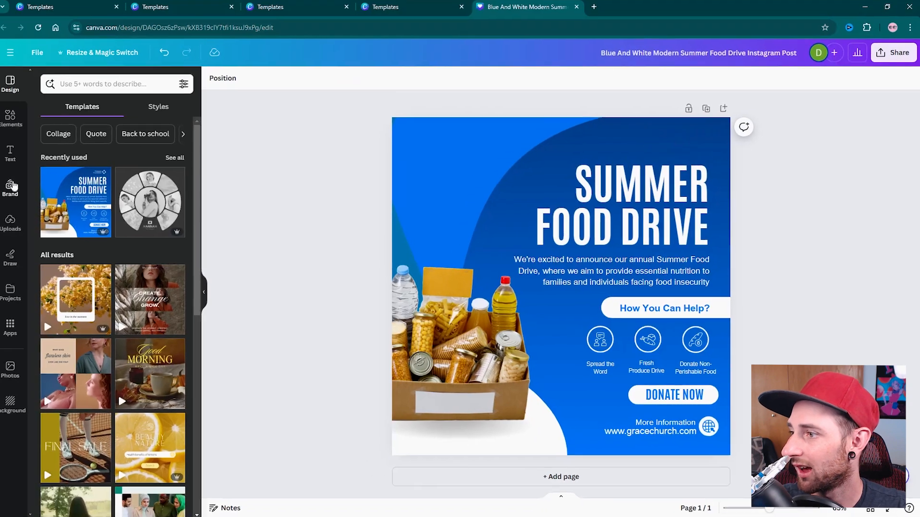
Add the white REACHRIGHT symbol logo from the Brand Kit, shrink it and place it above the title in the post's upper-right corner.
click(17, 189)
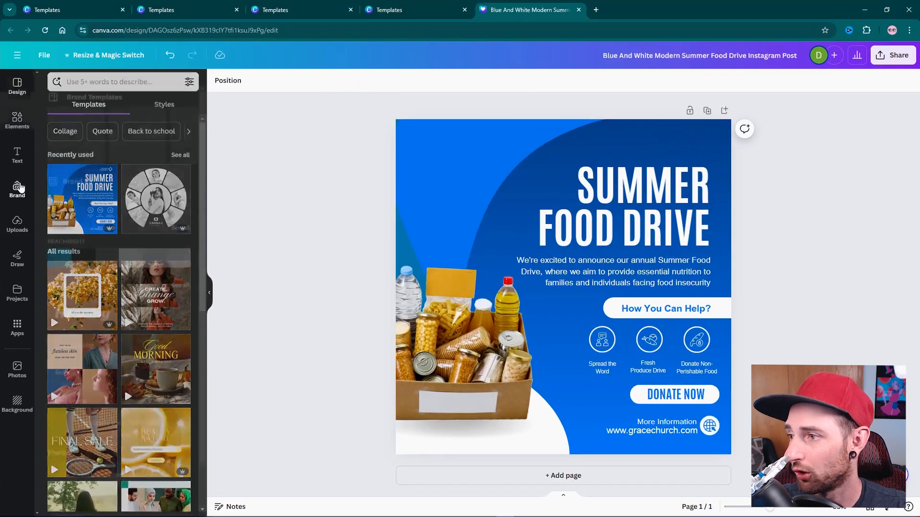
drag(137, 269, 685, 268)
drag(595, 143, 726, 318)
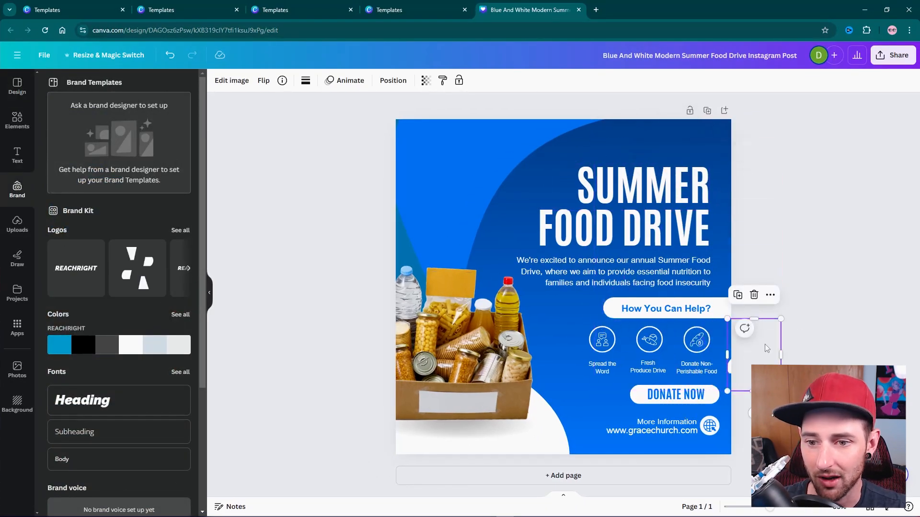
drag(762, 349, 676, 158)
drag(641, 125, 712, 142)
click(799, 156)
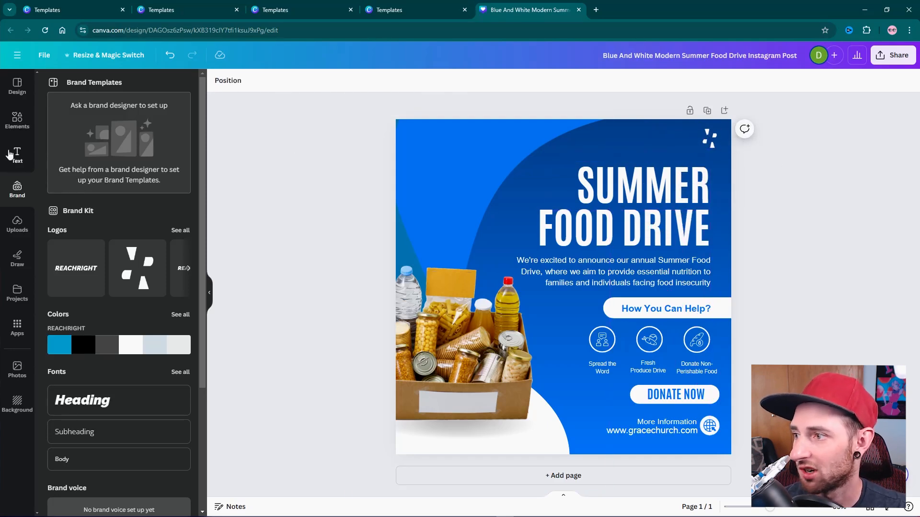
Apply the REACHRIGHT brand color palette to the post and shuffle through its color arrangements.
click(19, 99)
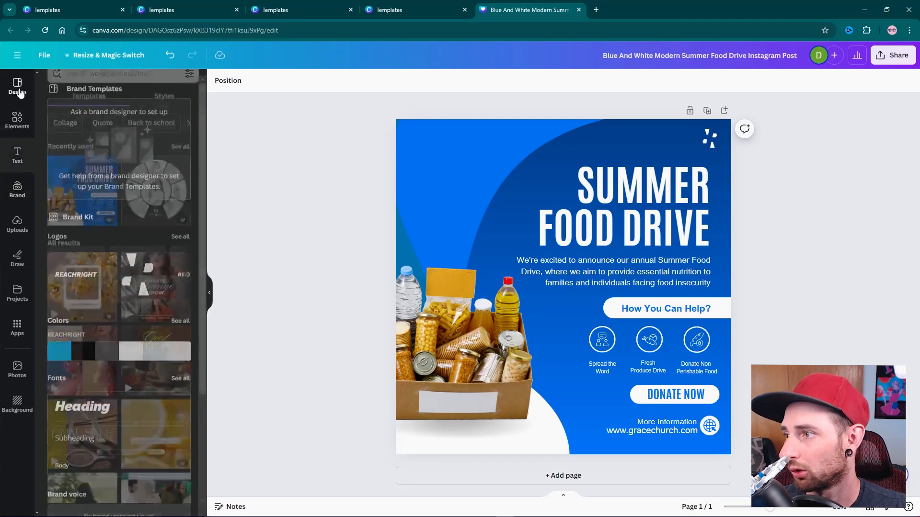
click(161, 110)
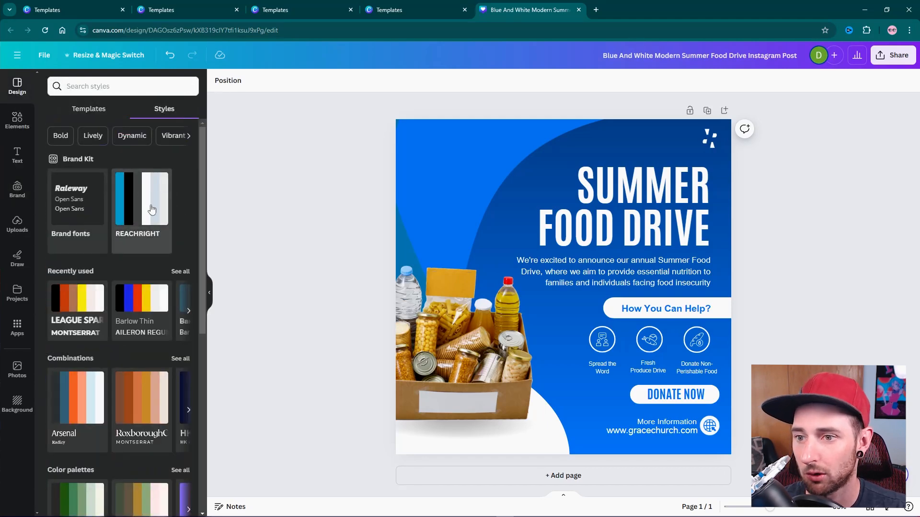
click(151, 209)
click(151, 209)
click(151, 209)
click(151, 210)
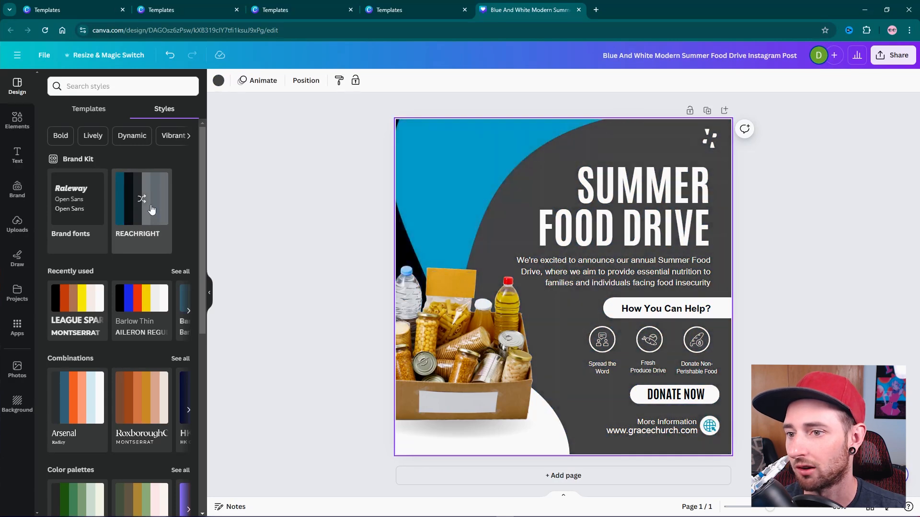
click(152, 209)
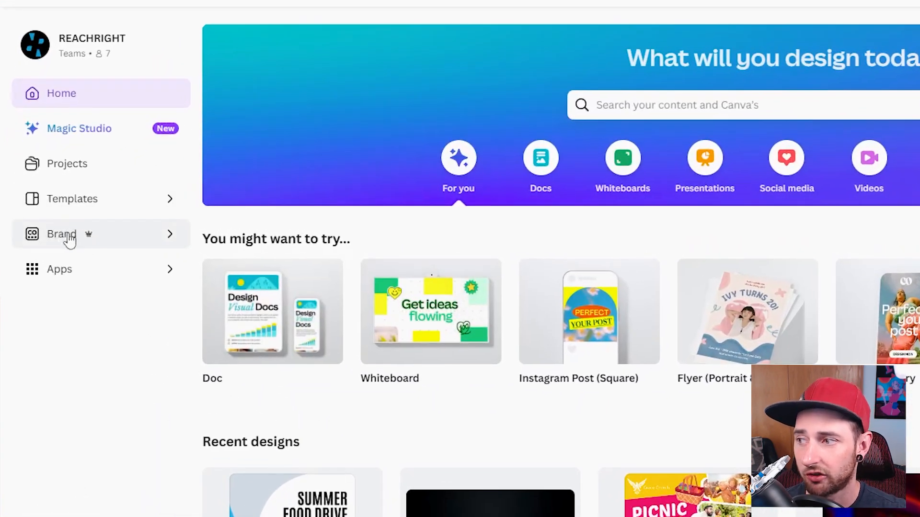
Open the REACHRIGHT Brand Kit and review its logos, colors, fonts, brand voice, photos, graphics and icons sections.
click(68, 235)
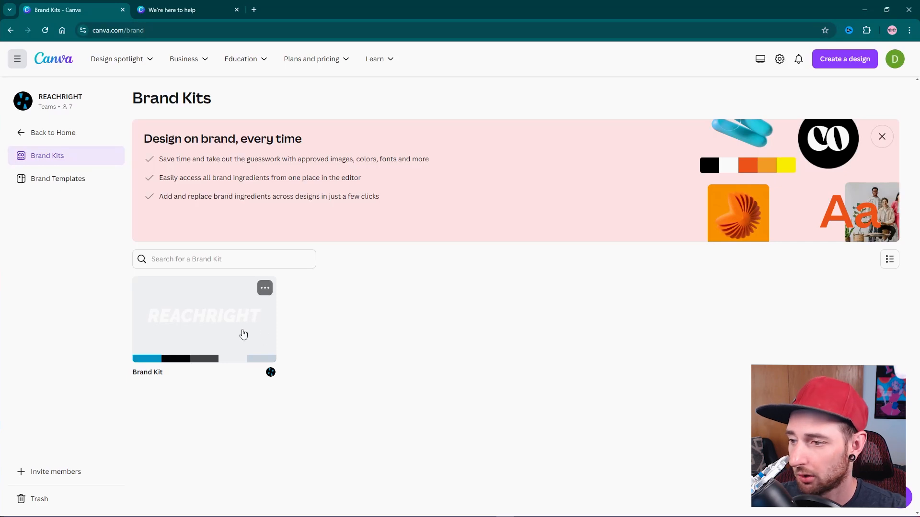
click(243, 334)
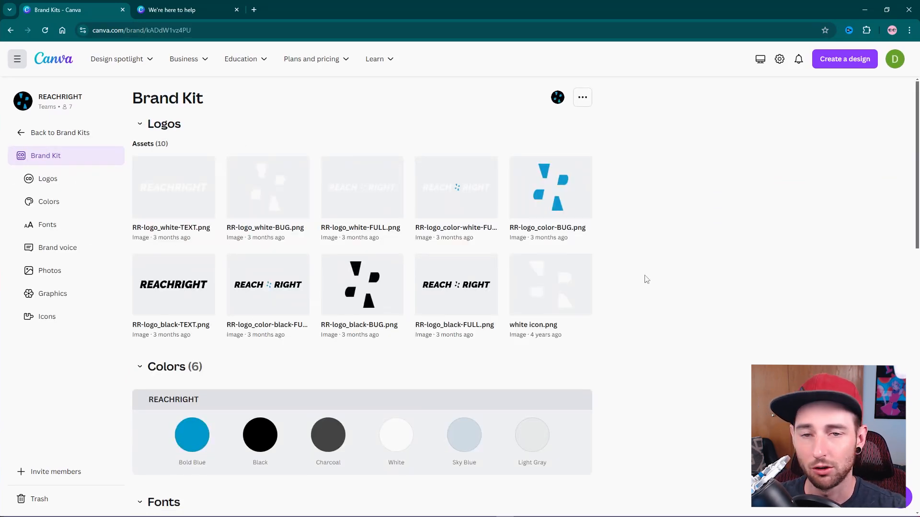
scroll(646, 279, down, 1)
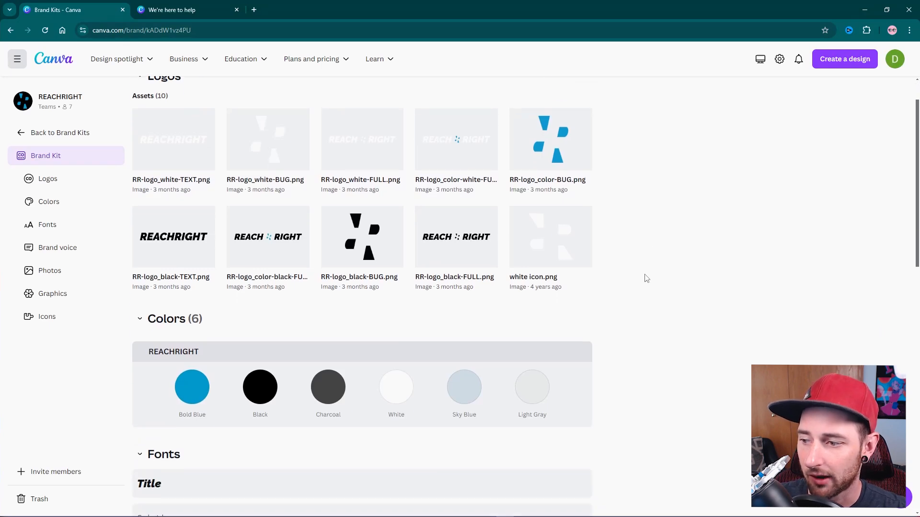
scroll(646, 279, up, 1)
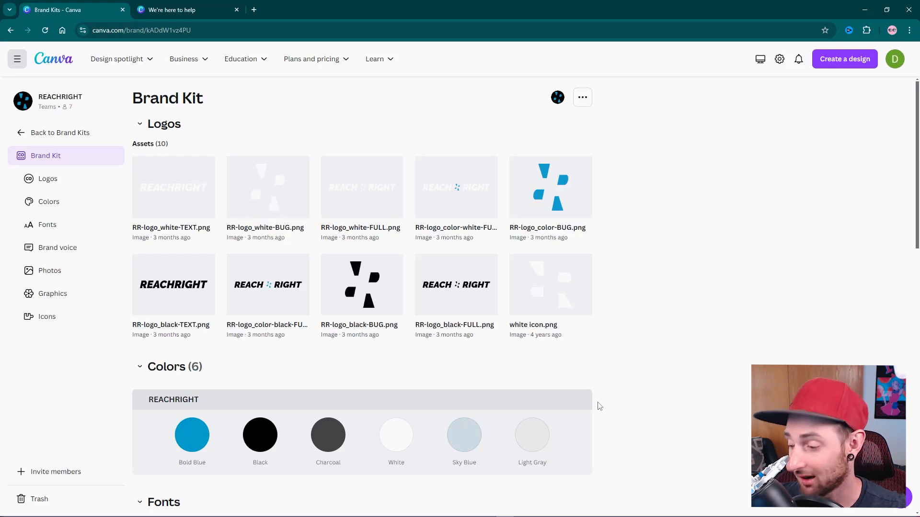
scroll(624, 313, down, 7)
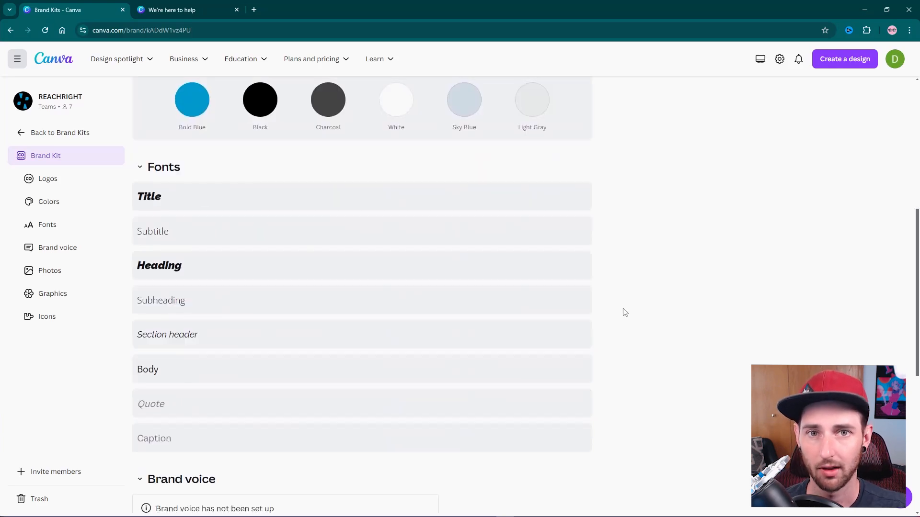
scroll(625, 313, down, 1)
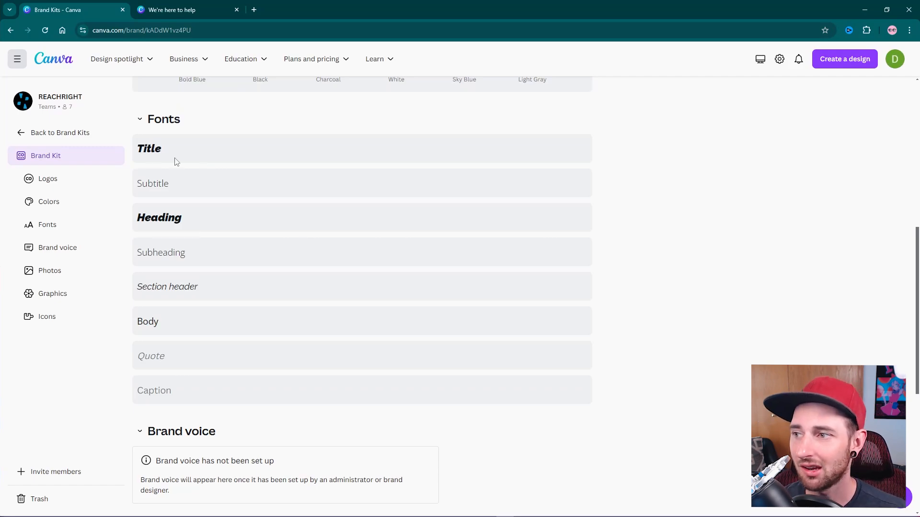
scroll(177, 162, up, 8)
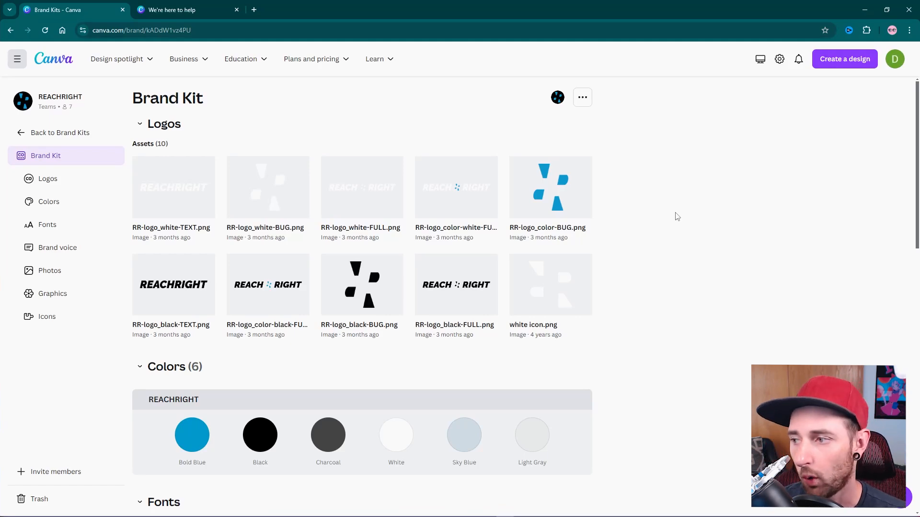
scroll(668, 204, down, 10)
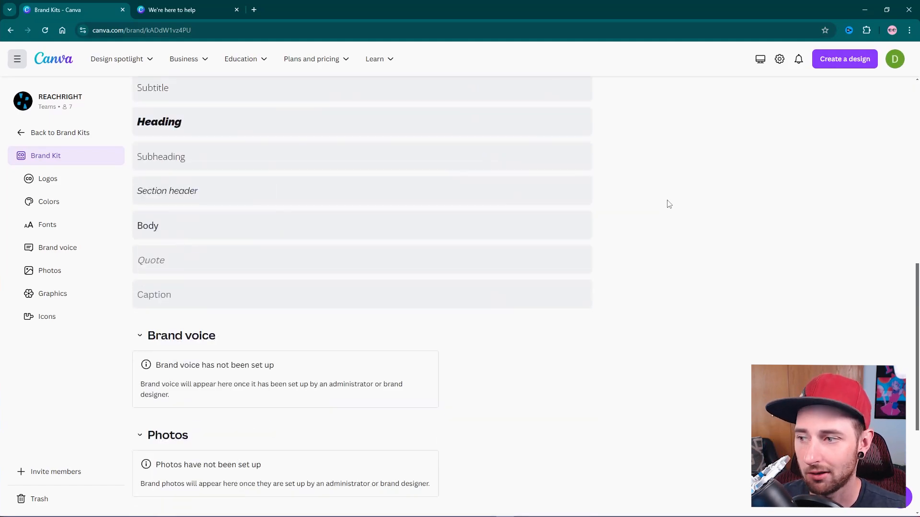
scroll(668, 203, down, 4)
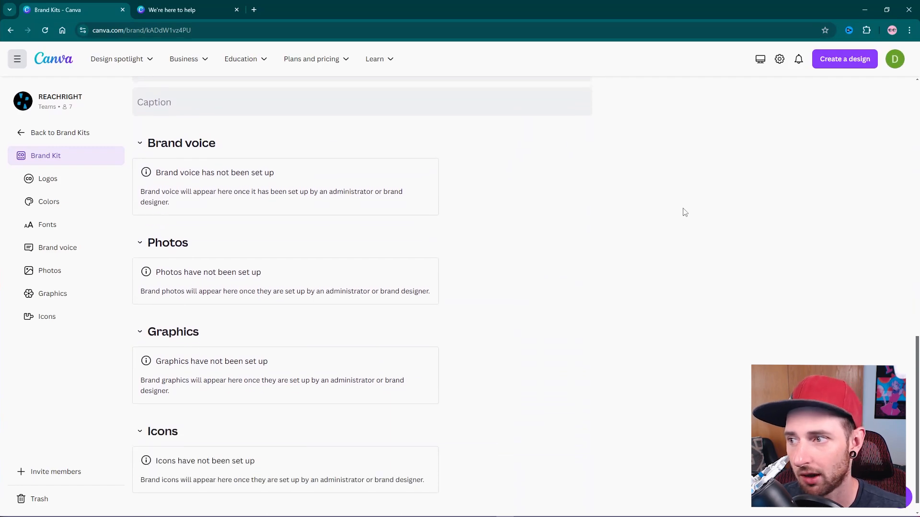
scroll(683, 209, down, 1)
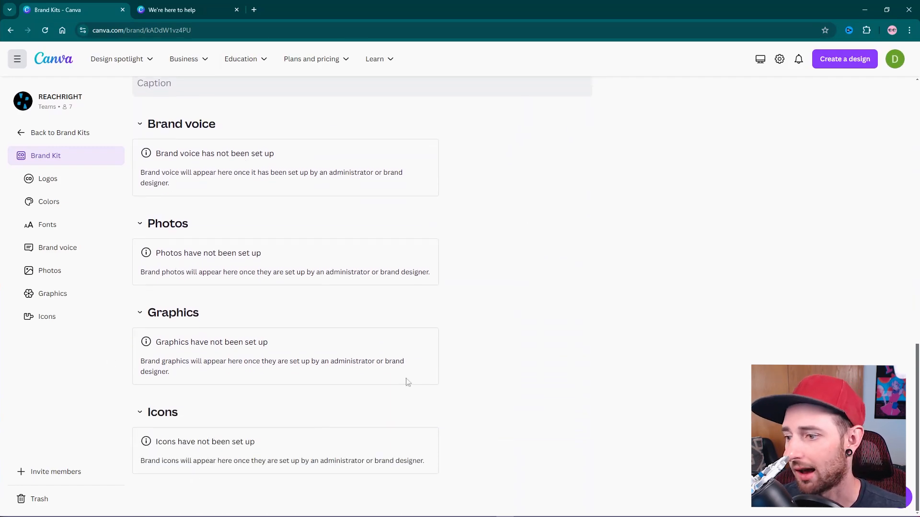
scroll(408, 382, up, 10)
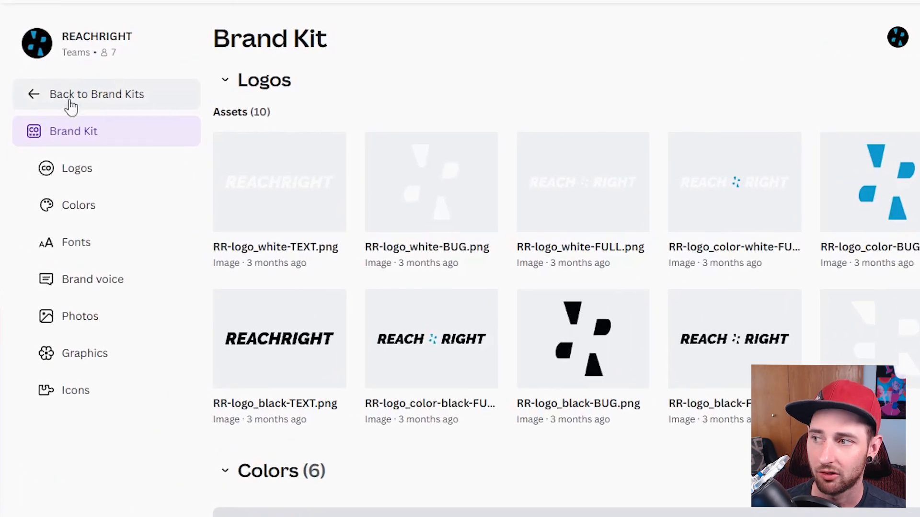
Leave the Brand Kit to view the team's Brand Templates and return to the home page.
click(86, 102)
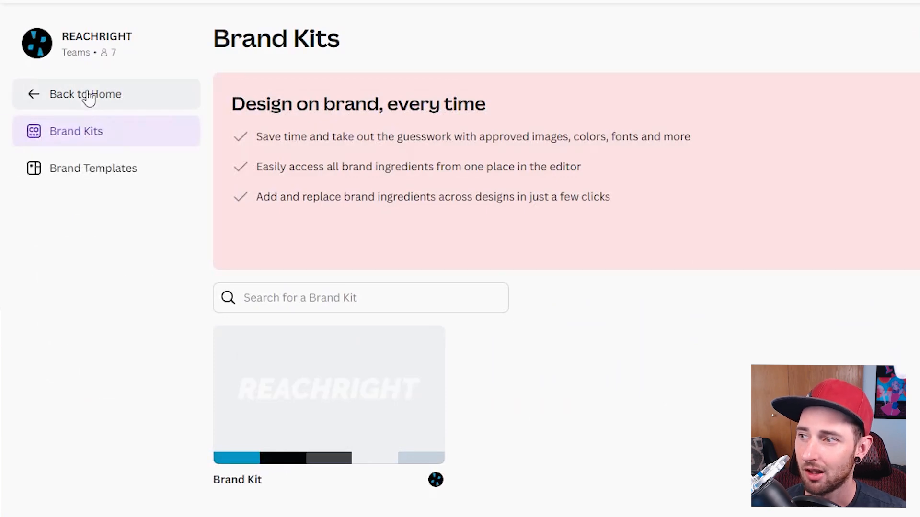
click(82, 178)
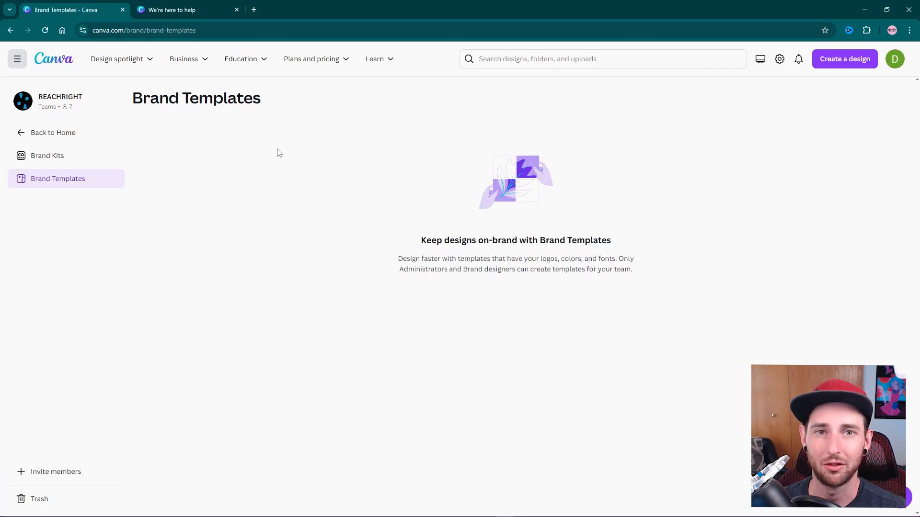
click(43, 66)
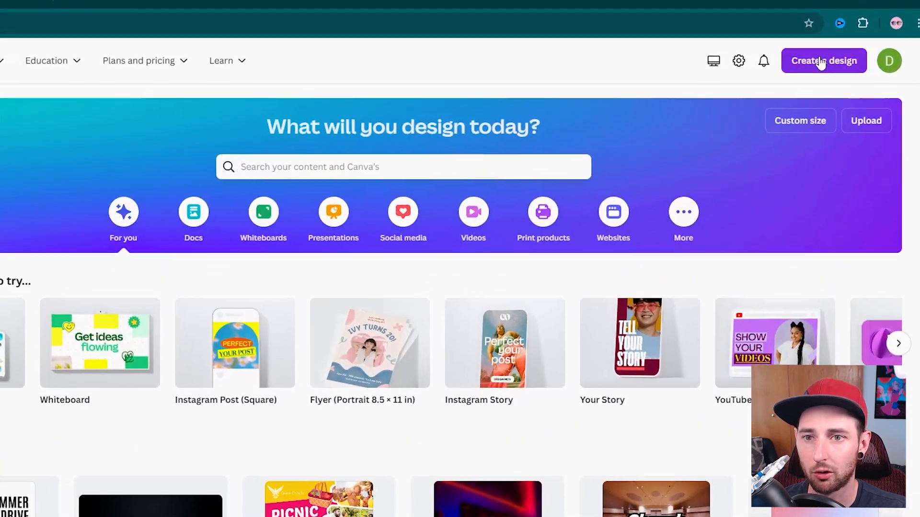
Open the custom size option for creating a new design.
click(821, 61)
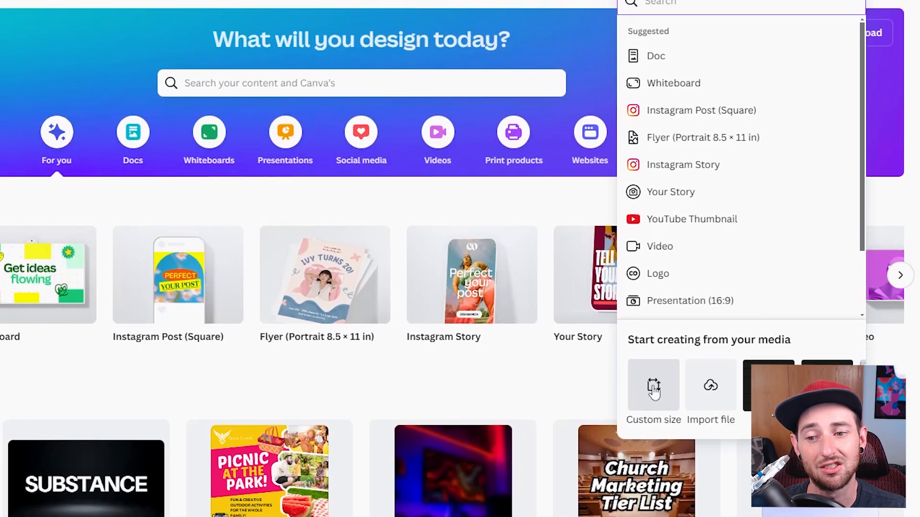
click(654, 390)
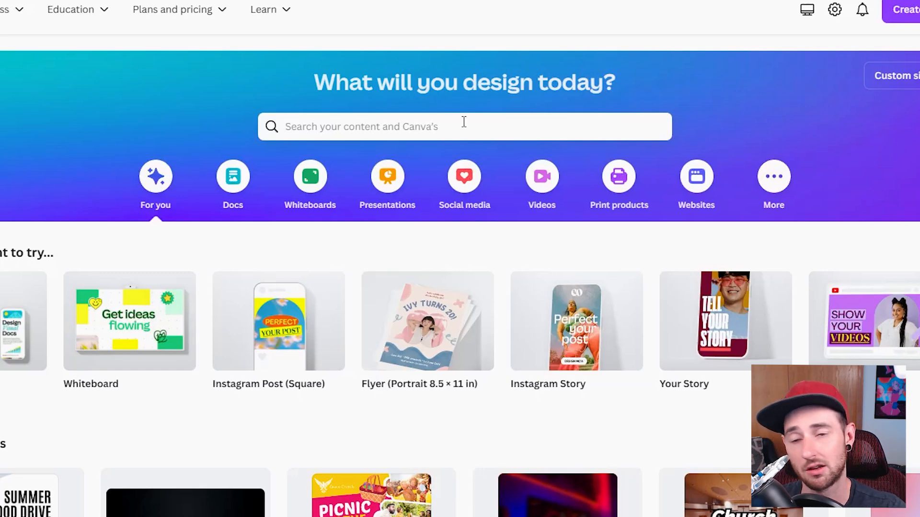
Search the home page for "connection card" templates.
click(464, 121)
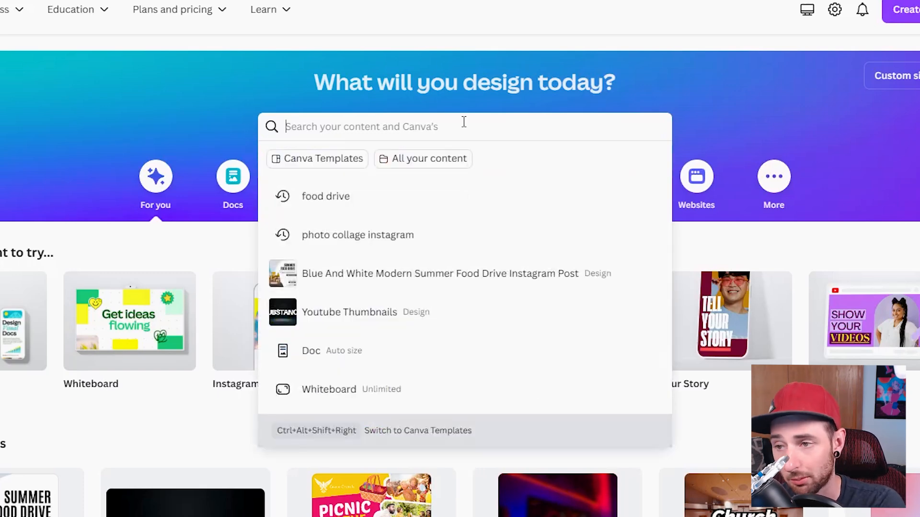
text(connection ca)
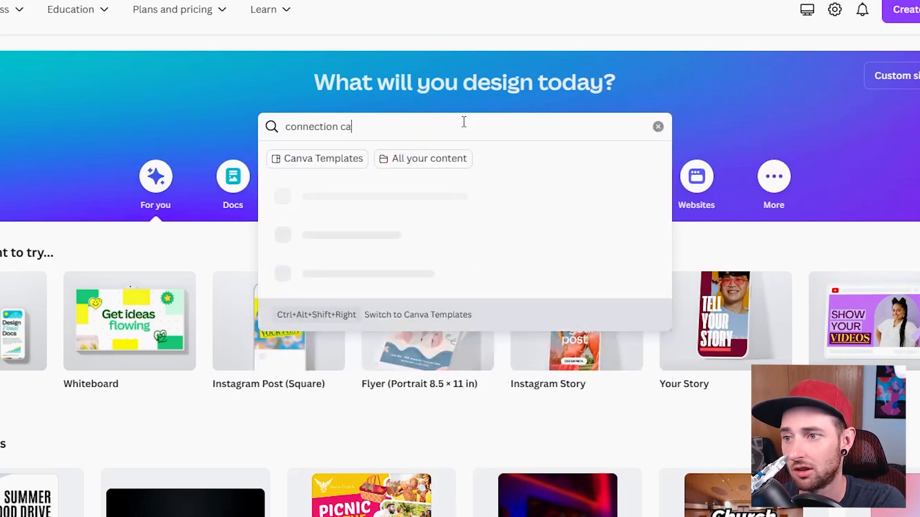
text(rd)
key(Return)
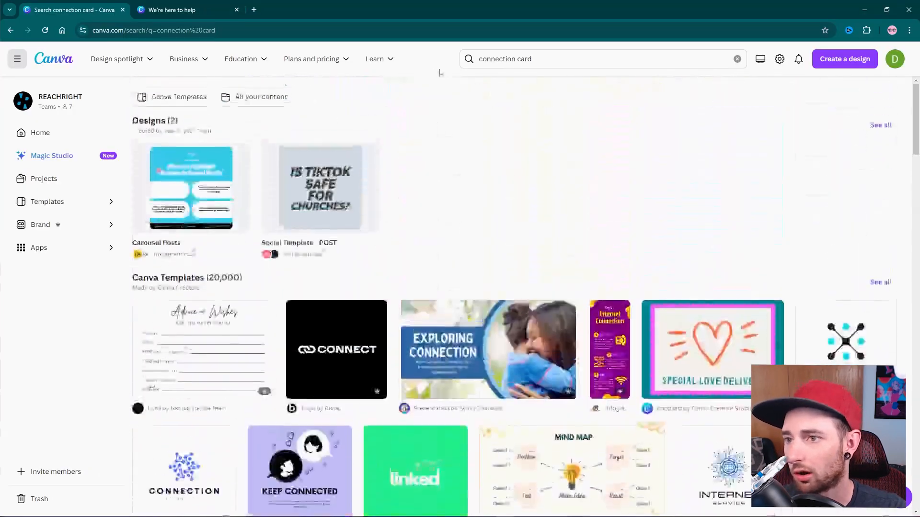
mouse_move(304, 61)
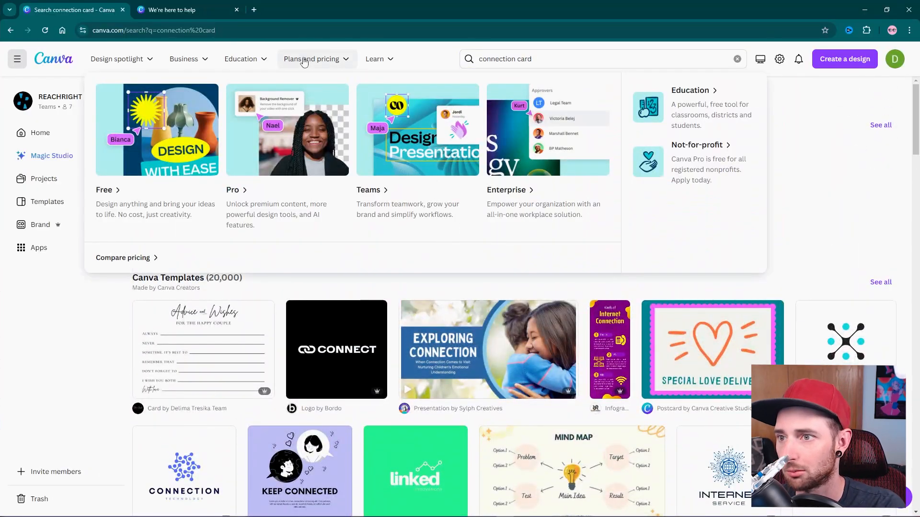
Search for "welcome card" templates and open the tall cream calligraphy welcome card for customizing.
triple_click(575, 61)
text(welcome card)
key(Return)
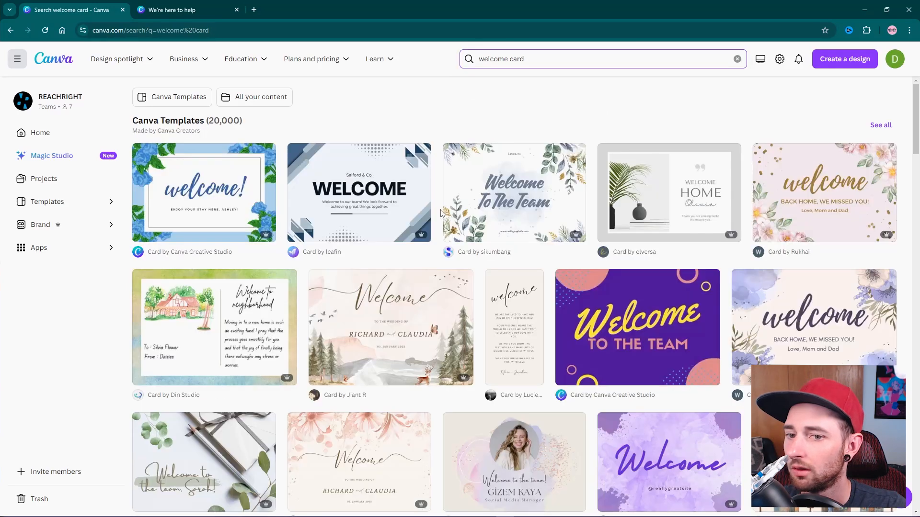
scroll(450, 229, down, 3)
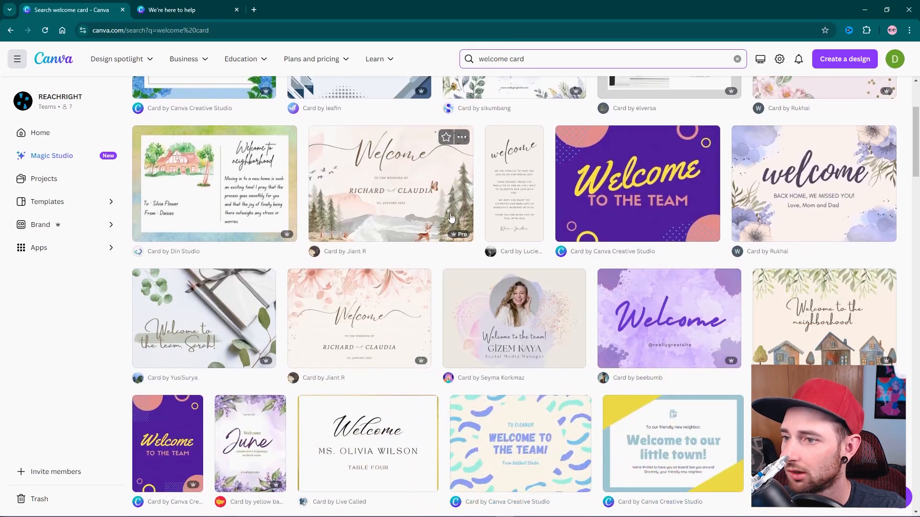
click(527, 192)
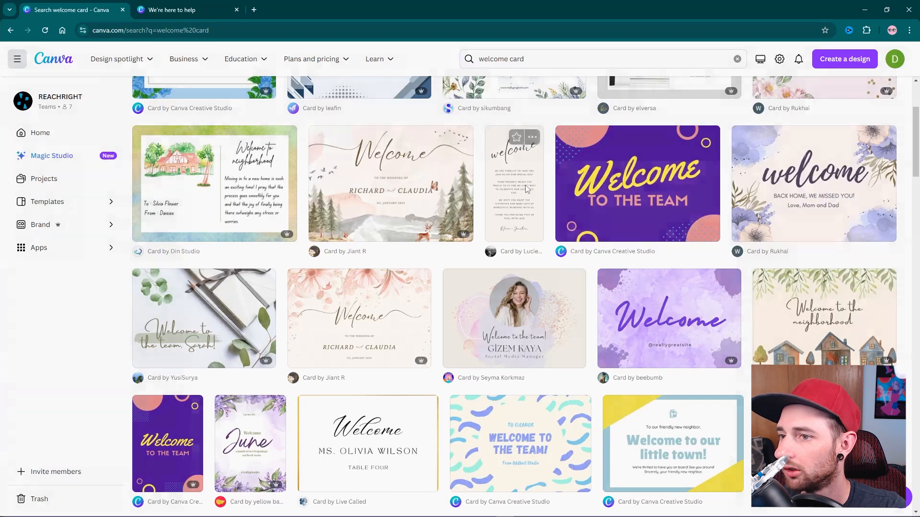
click(658, 177)
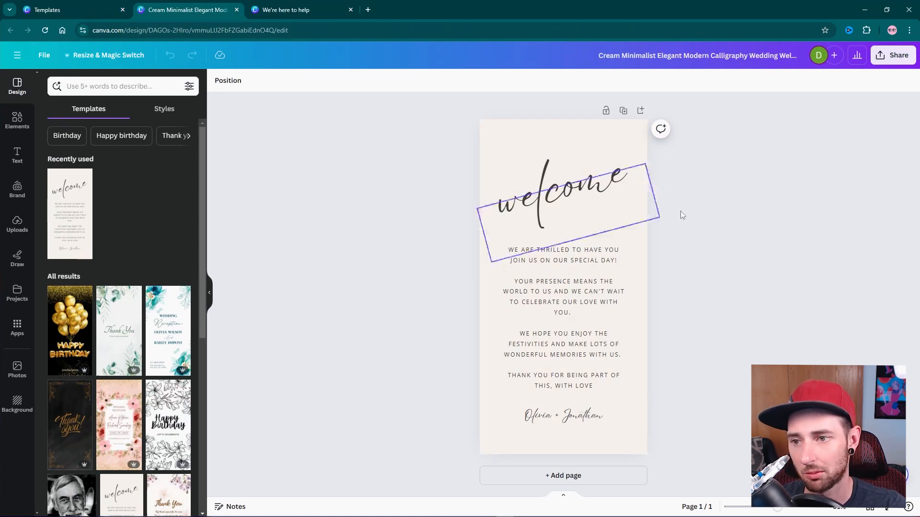
Move the "welcome" heading slightly up and set its font to the Brand Kit's Raleway ExtraBold.
click(571, 197)
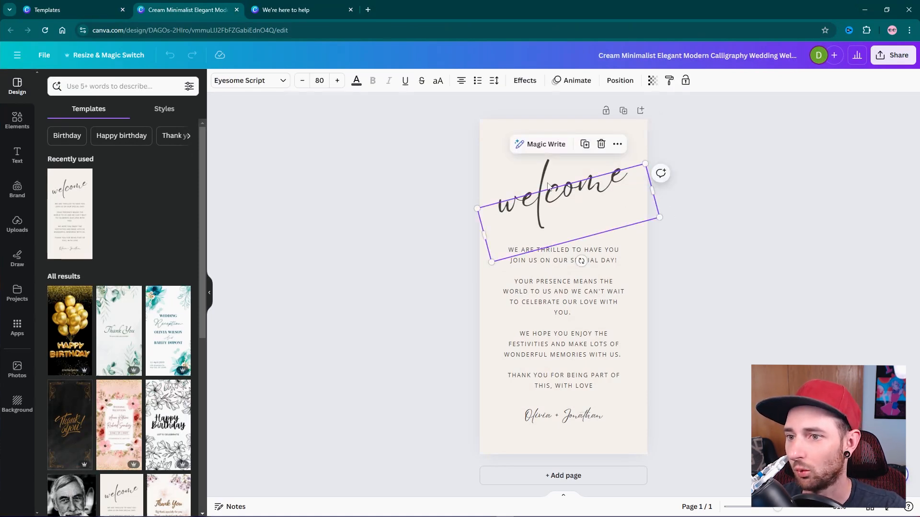
drag(554, 203, 555, 183)
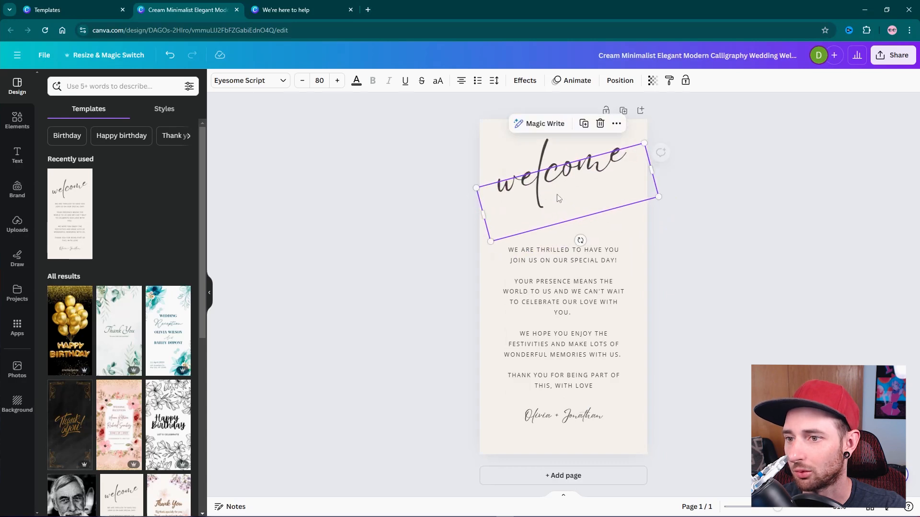
click(248, 82)
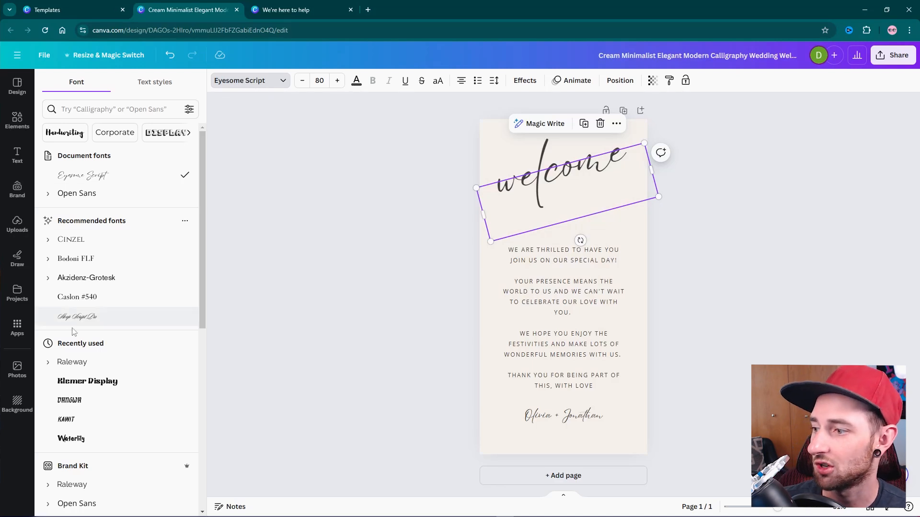
scroll(84, 377, down, 2)
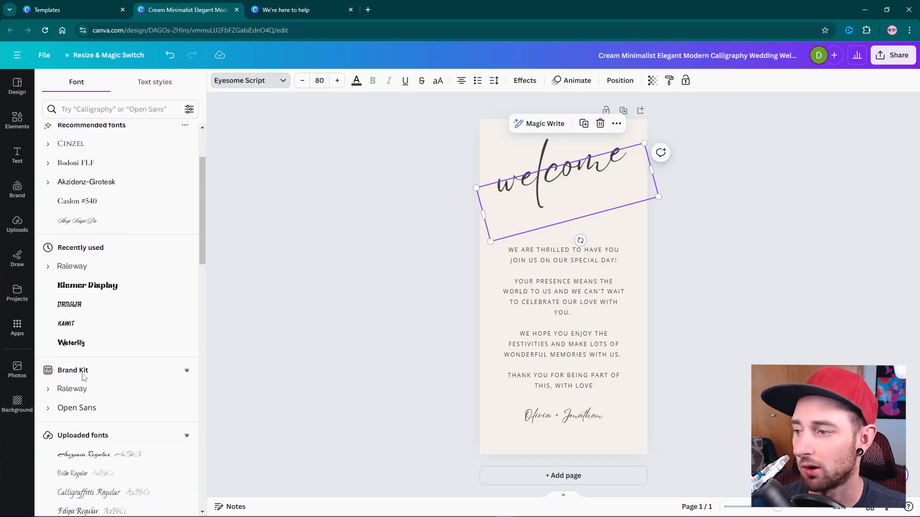
click(50, 392)
scroll(71, 330, down, 3)
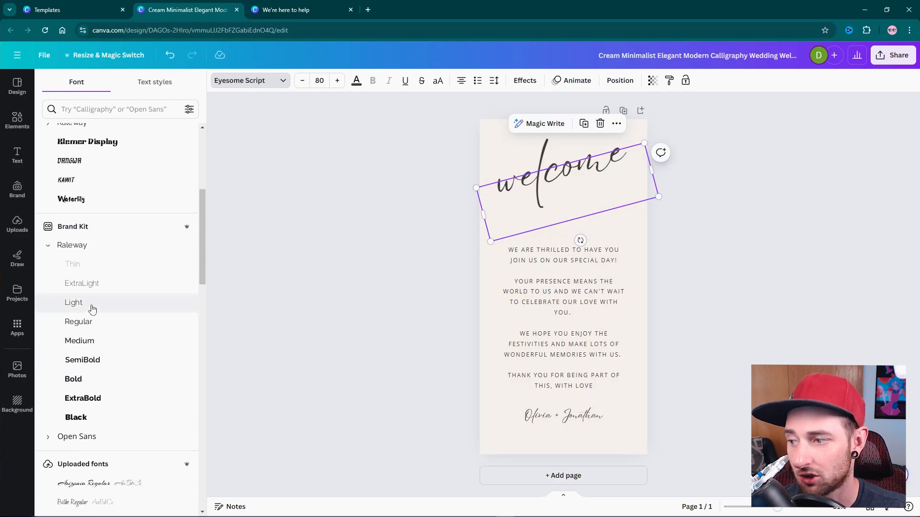
click(100, 399)
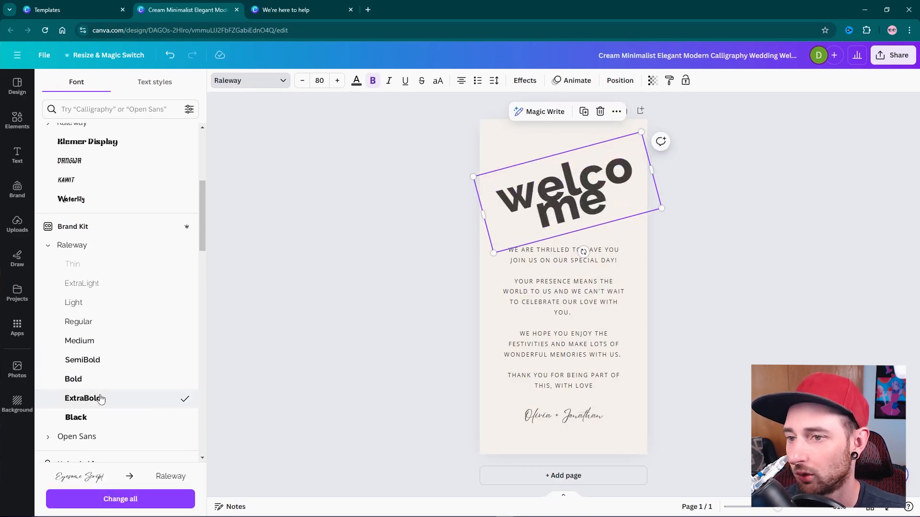
Straighten the "welcome" heading and resize it to about 57.1 so it fits centered on one line within the card.
drag(651, 171, 697, 158)
drag(604, 234, 592, 235)
drag(598, 201, 562, 181)
drag(662, 191, 609, 180)
click(17, 86)
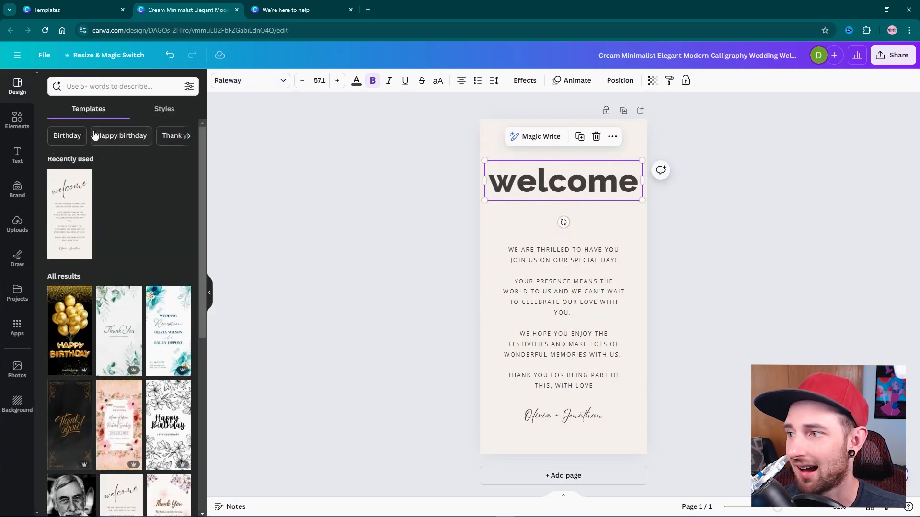
click(367, 179)
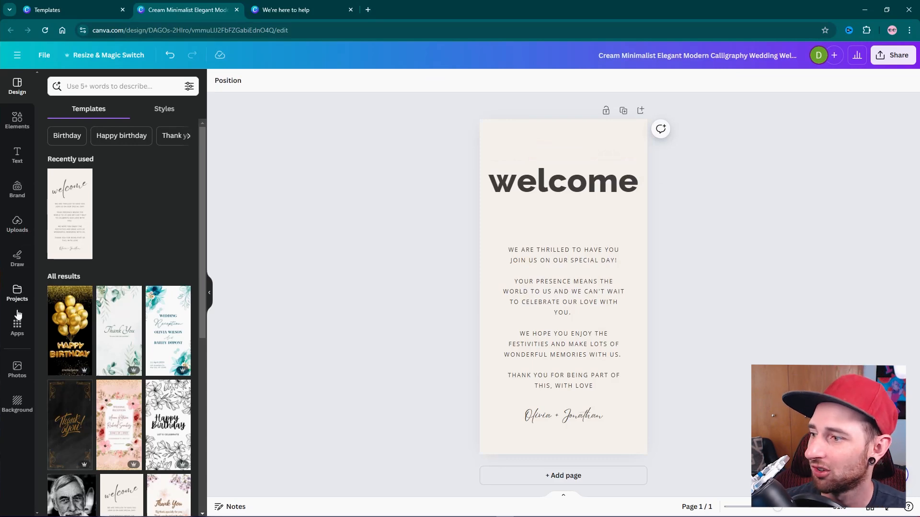
Place the black icon logo from the Brand Kit, scaled small, in the card's upper-left corner and lower the heading beneath it.
click(19, 198)
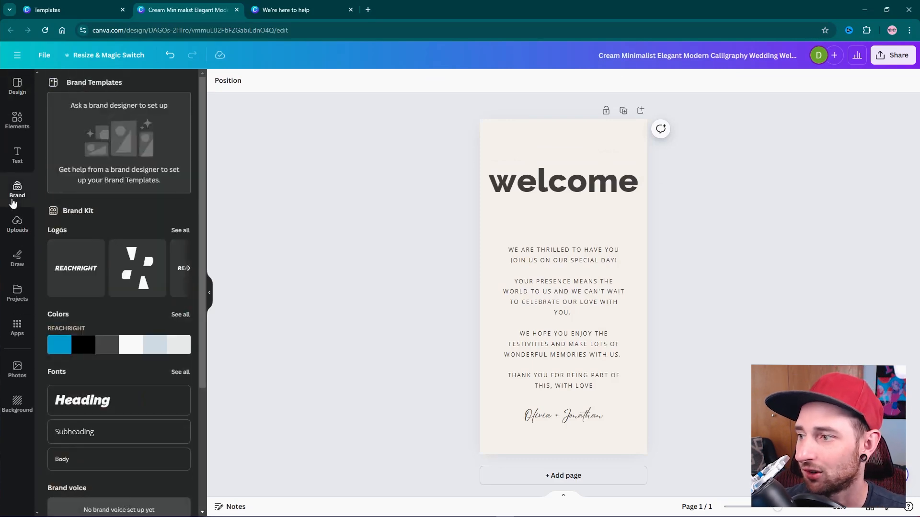
click(137, 268)
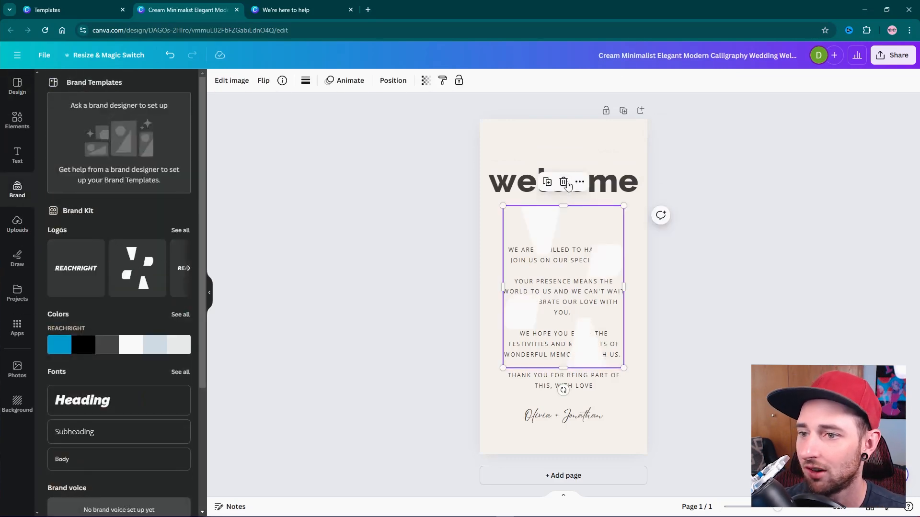
click(565, 184)
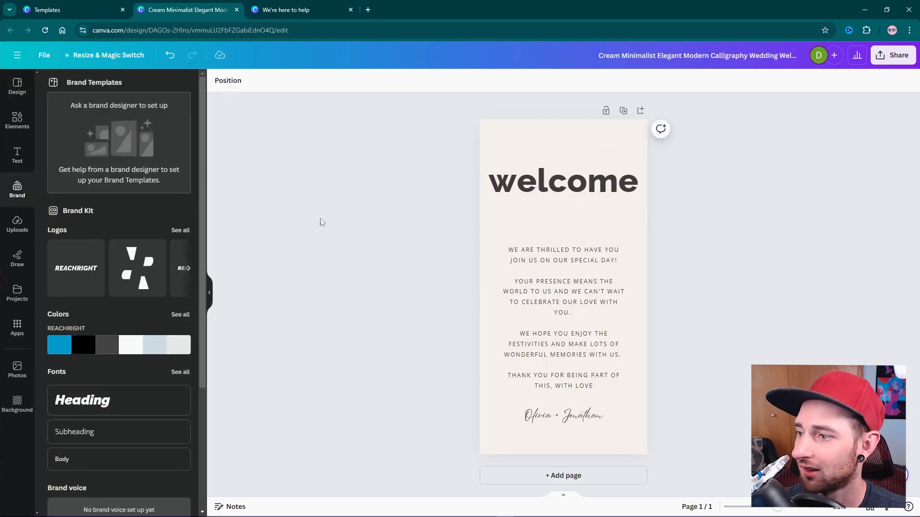
click(180, 230)
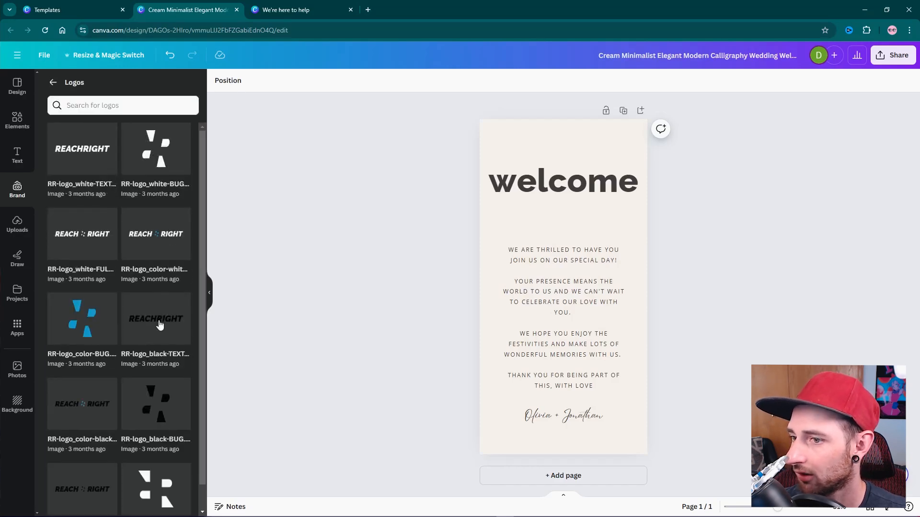
click(150, 410)
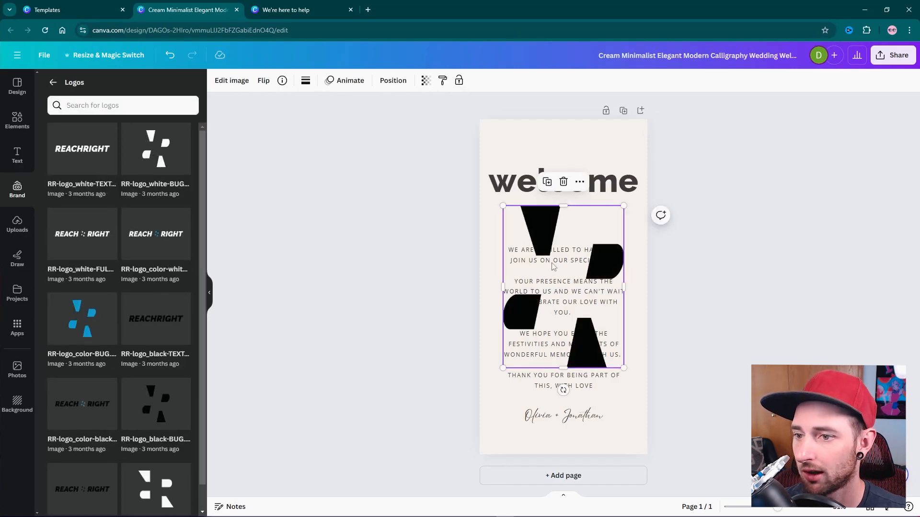
drag(553, 267, 552, 215)
drag(623, 316, 503, 136)
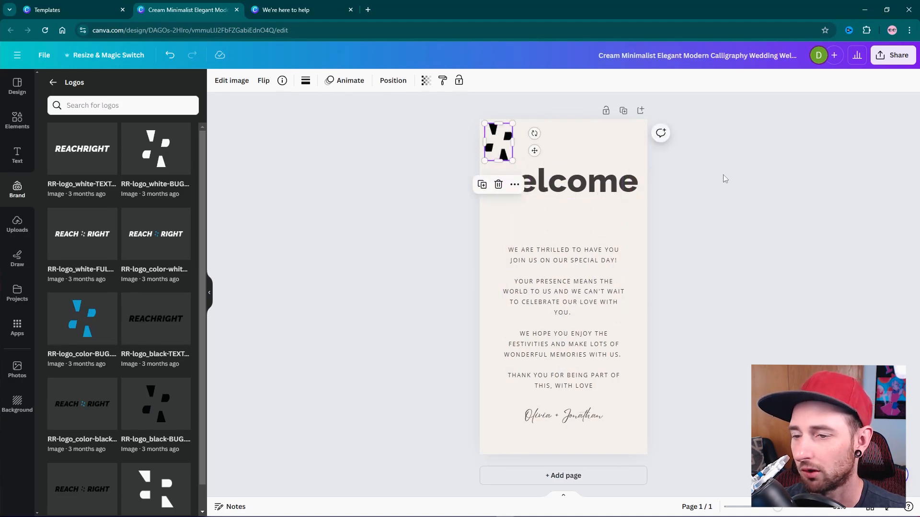
click(747, 167)
drag(606, 180, 621, 200)
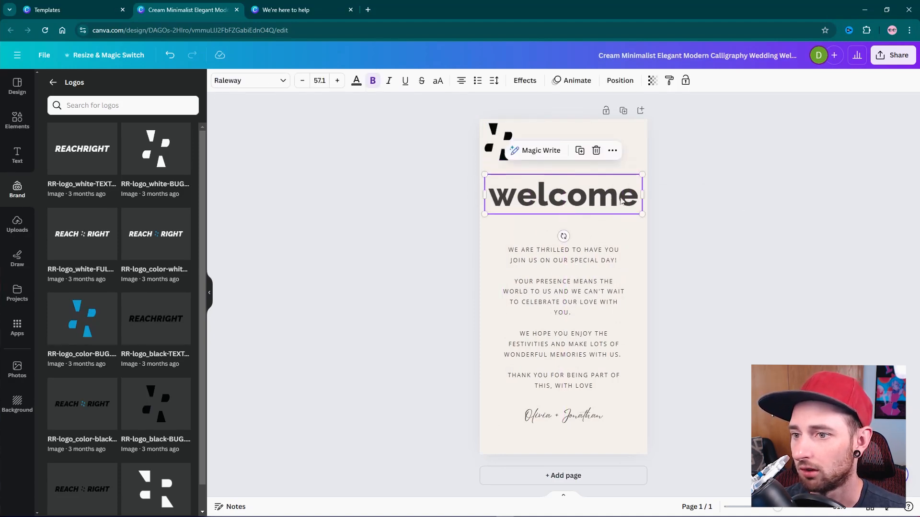
click(660, 187)
Move the body text up and replace it with the lines "NAME:", "EMAIL", "PHONE:" and "PRAYER REQUESTS".
drag(604, 287, 604, 260)
double_click(610, 319)
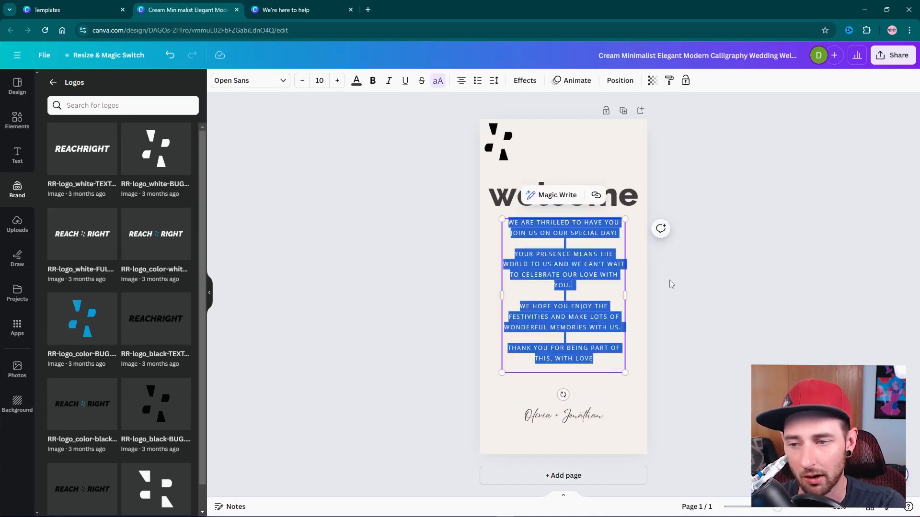
key(BackSpace)
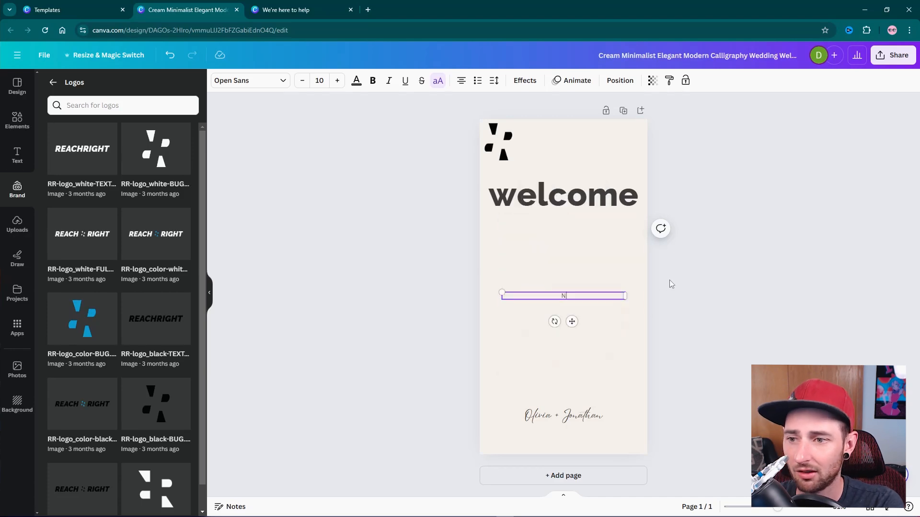
text(NAME:)
key(Return)
text(EM)
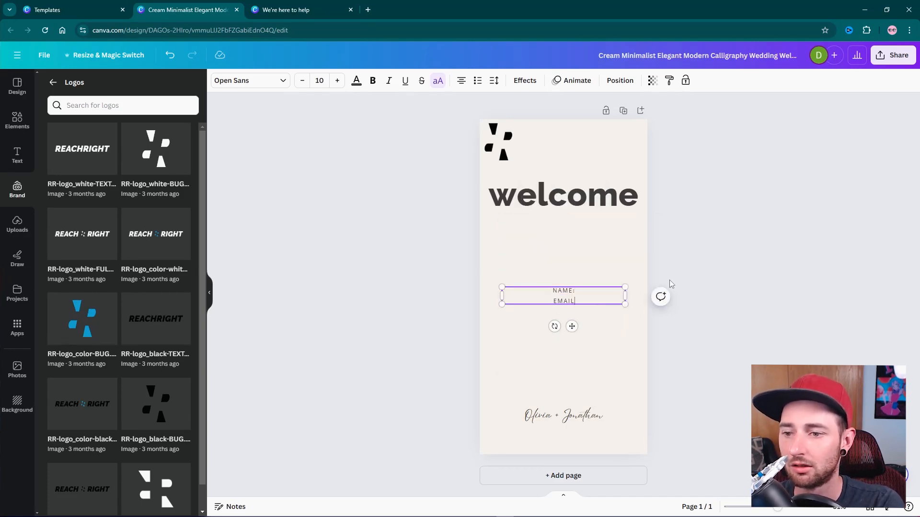
text(AIL)
key(Return)
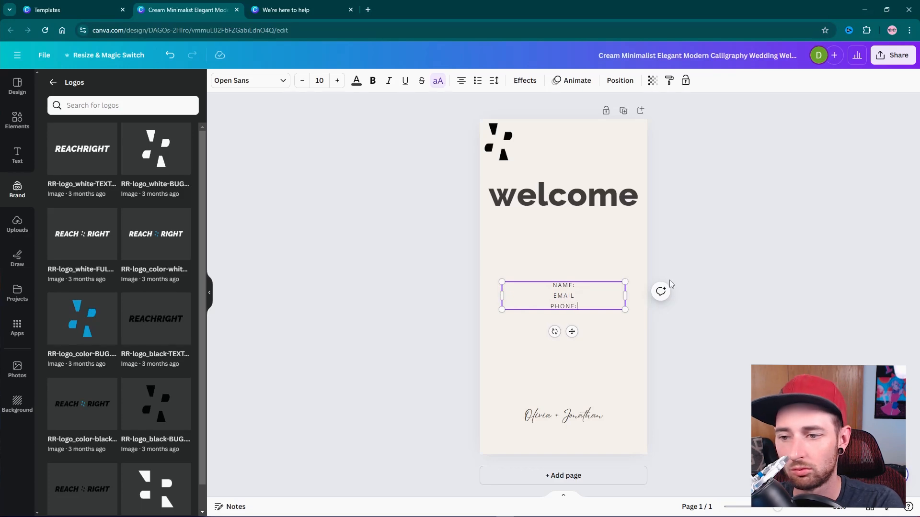
text(PHONE:)
key(Return)
text(PRAY)
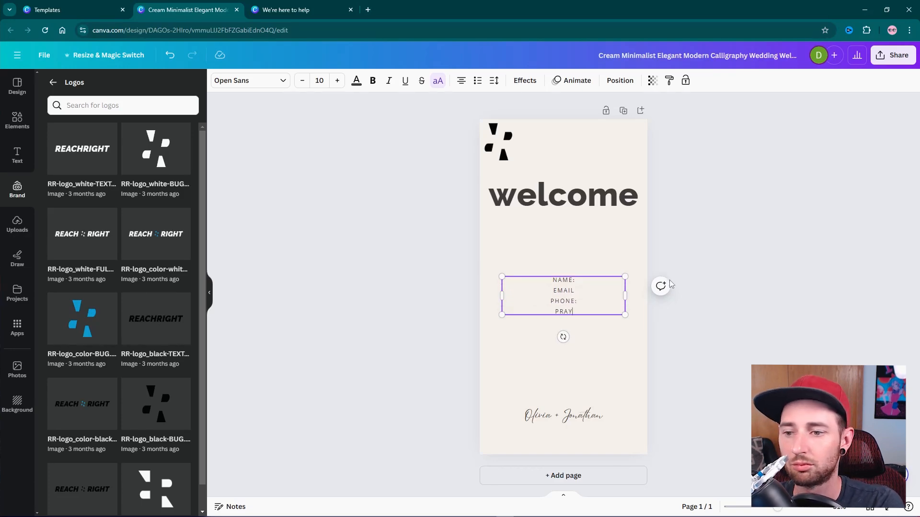
text(ER REQUESTS)
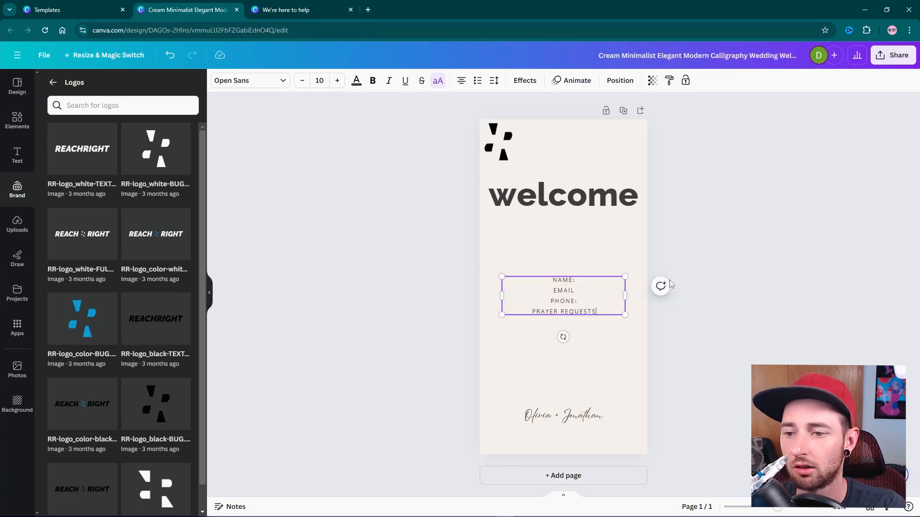
Enlarge the contact field text to about size 18.5 and left-align it along the card's left edge.
drag(625, 315, 709, 407)
click(786, 281)
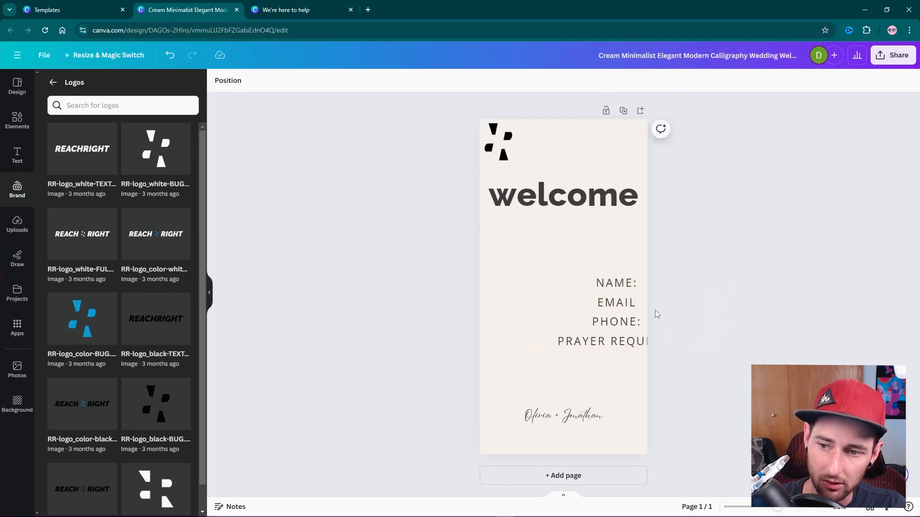
drag(625, 317, 609, 283)
click(461, 82)
Set the contact field text's line spacing to 2.5 and shift the text box slightly down below the heading.
click(494, 81)
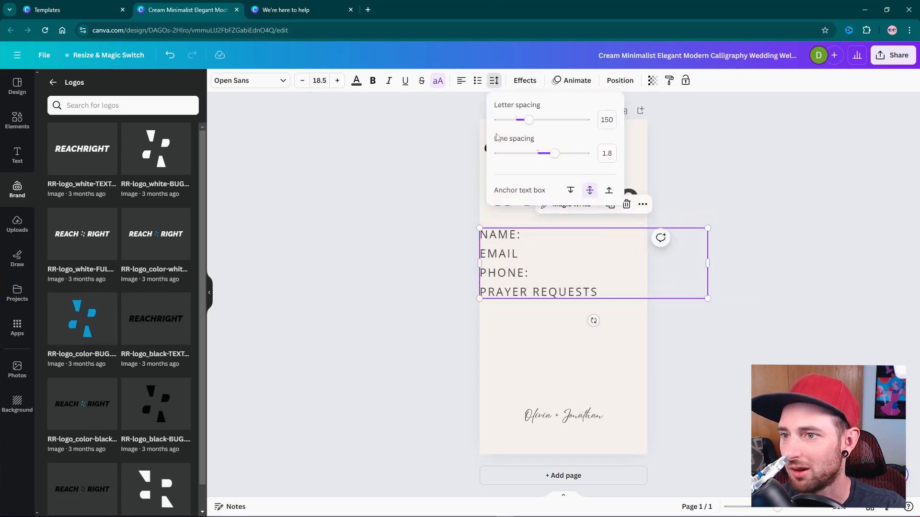
drag(544, 153, 676, 167)
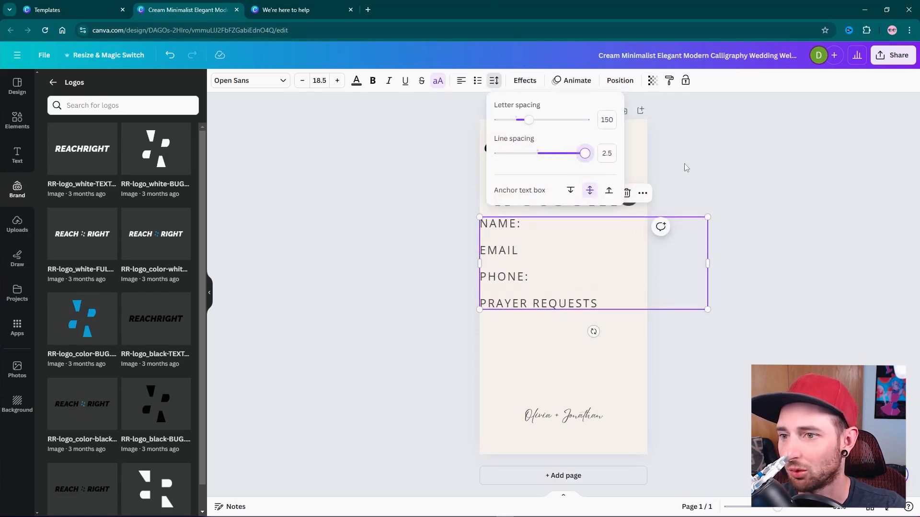
drag(649, 258, 649, 267)
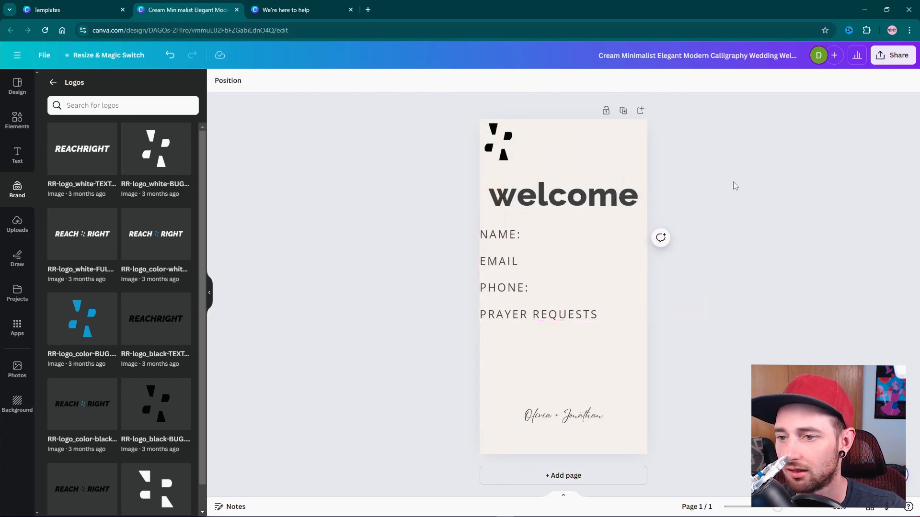
Insert a blank line between the contact fields, add a colon after "EMAIL", and move the list lower on the card.
click(605, 294)
key(Return)
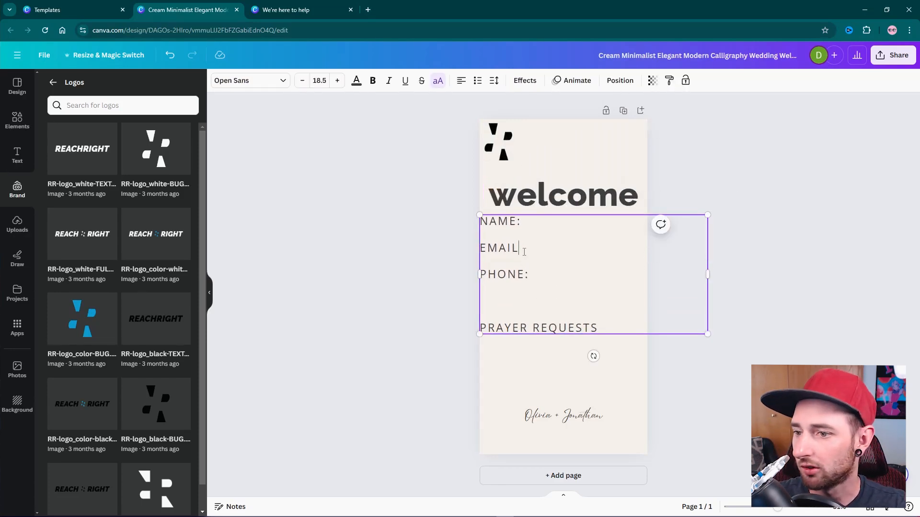
key(Return)
key(Return)
click(531, 248)
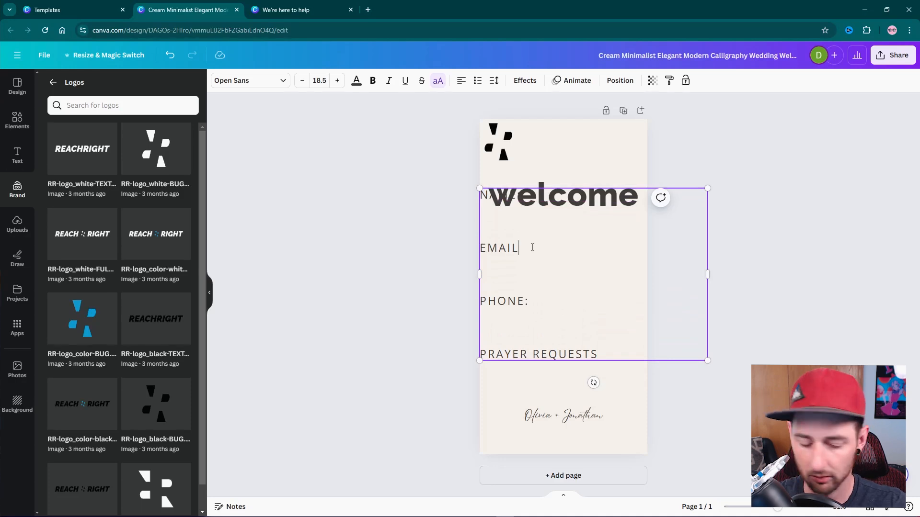
text(:)
click(663, 236)
drag(621, 245, 622, 270)
Shrink the heading to about size 39.8 beside the logo and capitalize it as "Welcome".
click(594, 200)
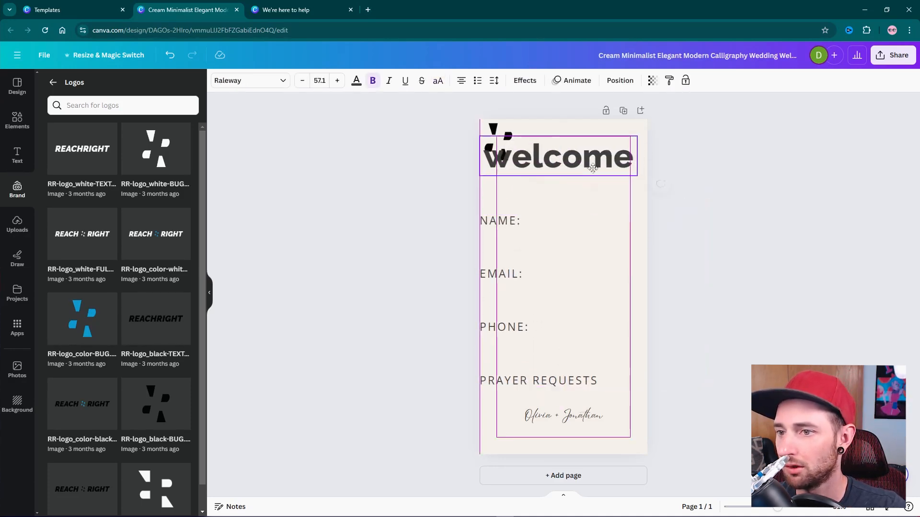
drag(637, 167, 600, 148)
double_click(589, 148)
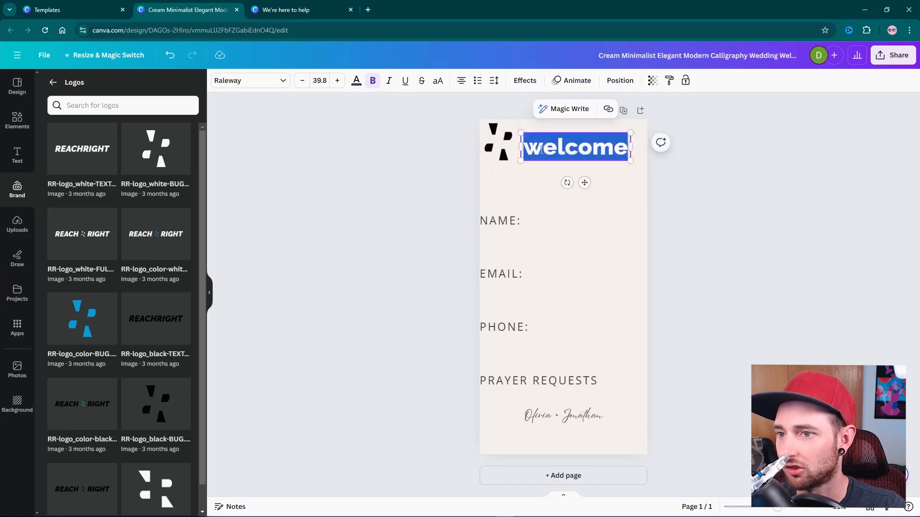
click(542, 150)
key(BackSpace)
text(W)
click(635, 163)
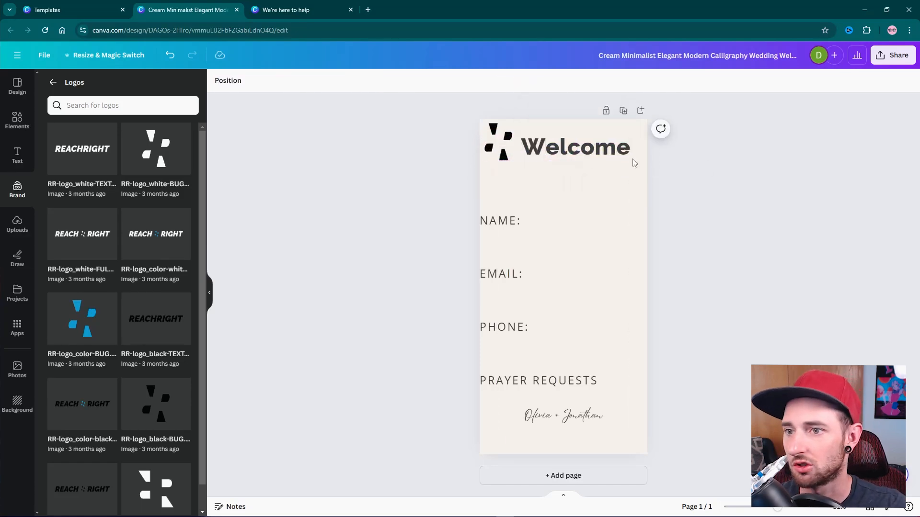
click(617, 154)
click(594, 241)
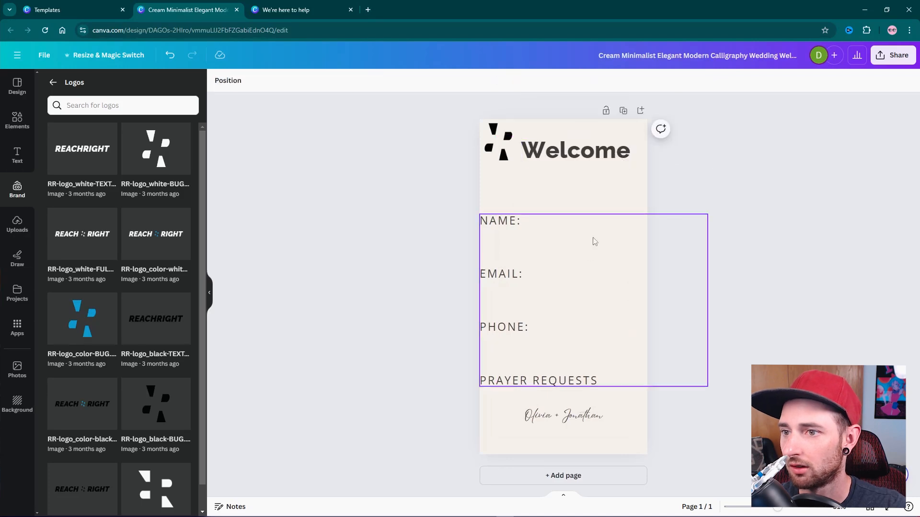
Shrink the contact field text box and place it just below the Welcome heading, slightly inset from the card's edge.
drag(586, 258, 590, 217)
drag(715, 350, 634, 288)
click(402, 127)
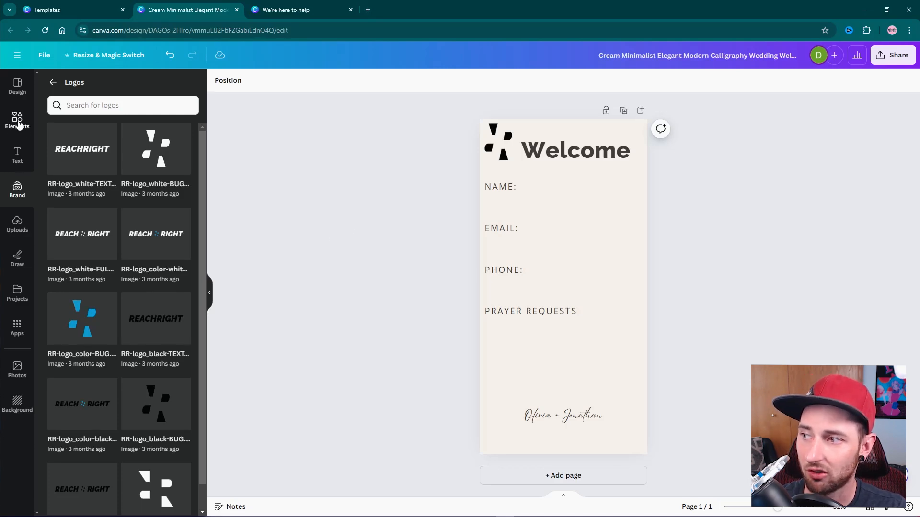
Search the design elements for "line" and show all the line shapes.
click(18, 122)
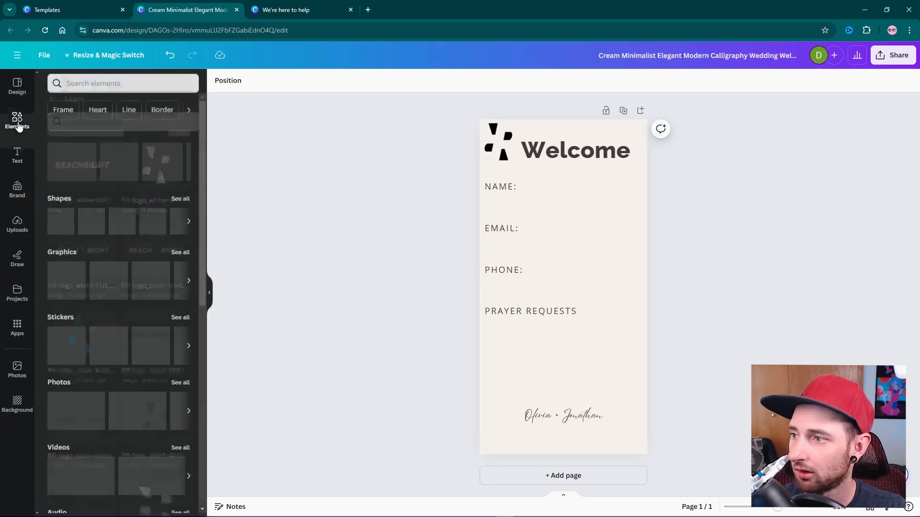
scroll(87, 184, down, 3)
scroll(115, 268, up, 3)
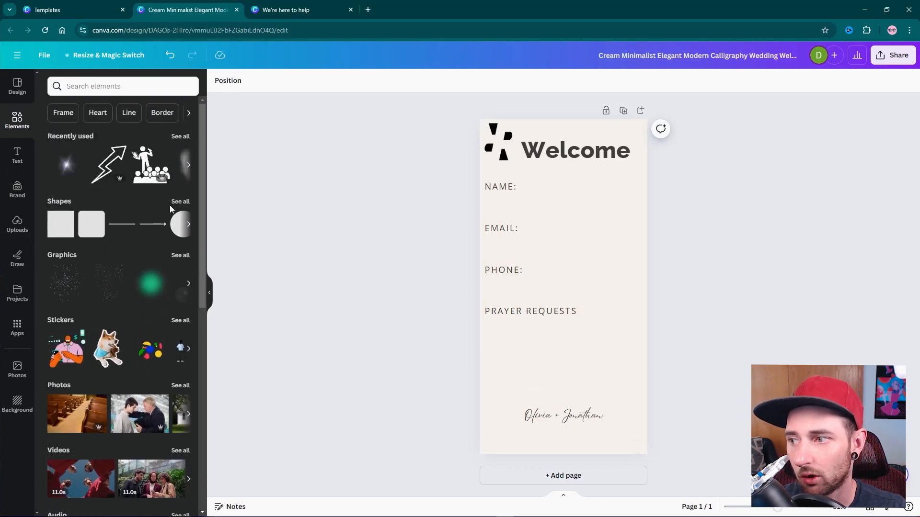
click(113, 85)
text(line)
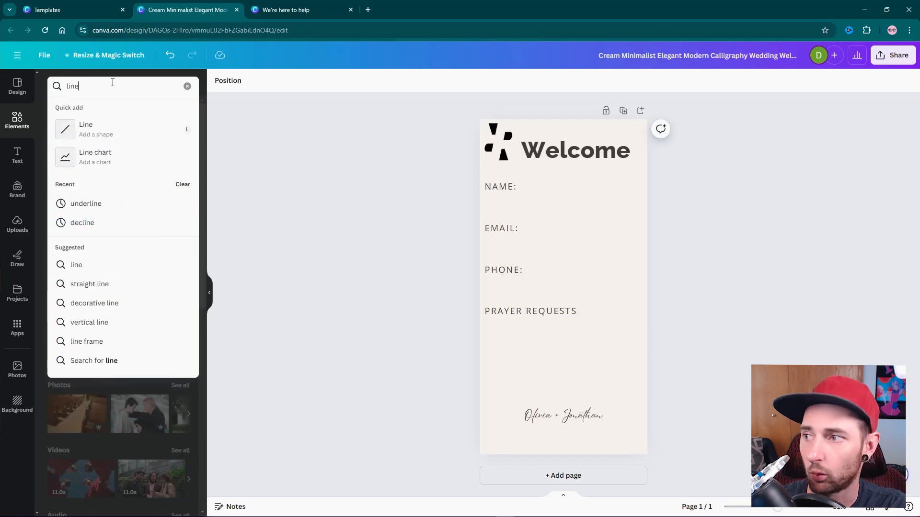
key(Return)
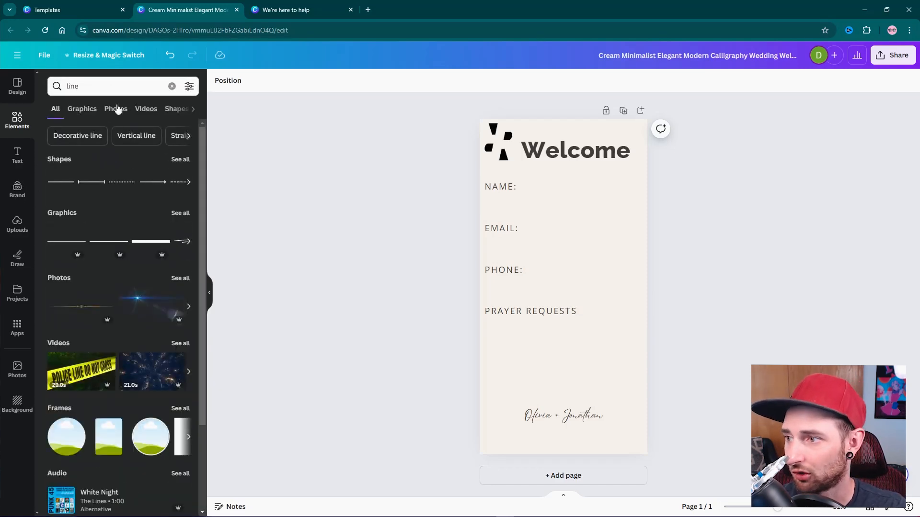
click(182, 160)
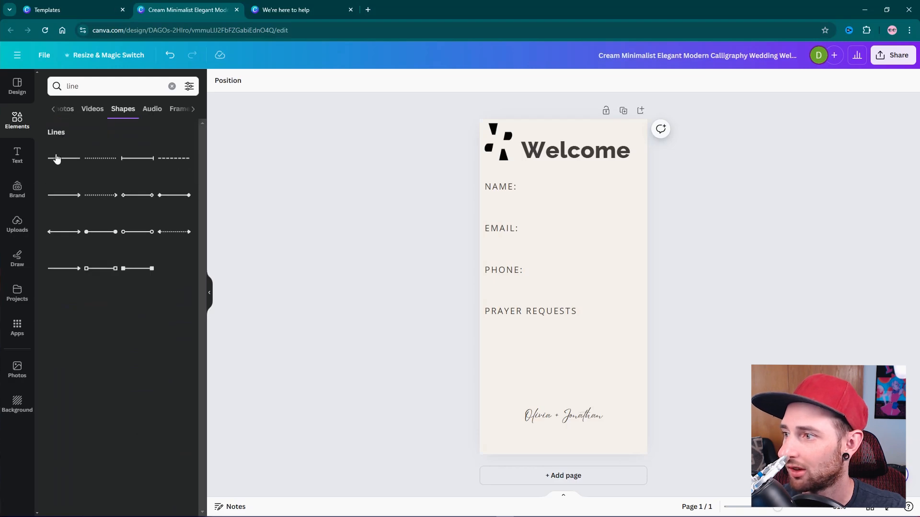
Add a dotted line and stretch it beside the NAME field as a writing line.
click(102, 159)
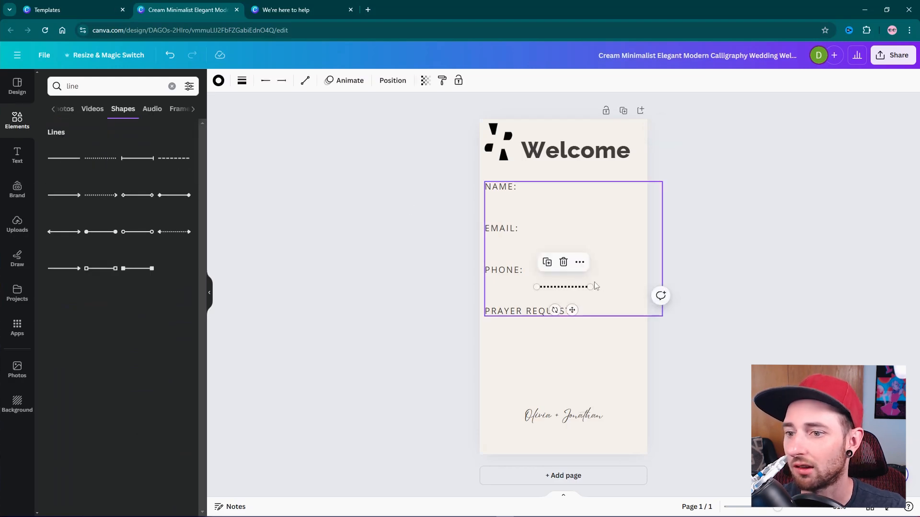
drag(585, 286, 631, 195)
click(601, 200)
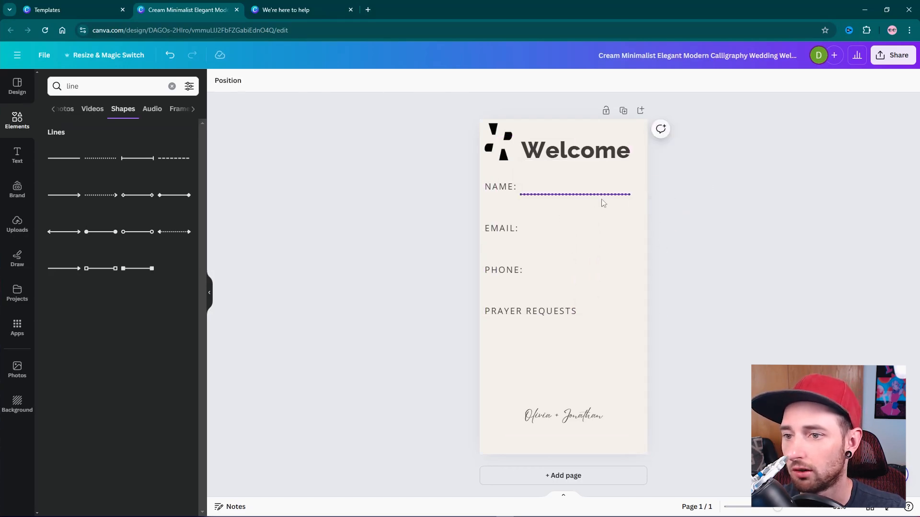
Duplicate the dotted line for the EMAIL and PHONE fields, and place three wider copies below PRAYER REQUESTS.
click(589, 196)
drag(590, 198, 598, 340)
drag(521, 336, 495, 337)
drag(601, 340, 599, 391)
click(710, 316)
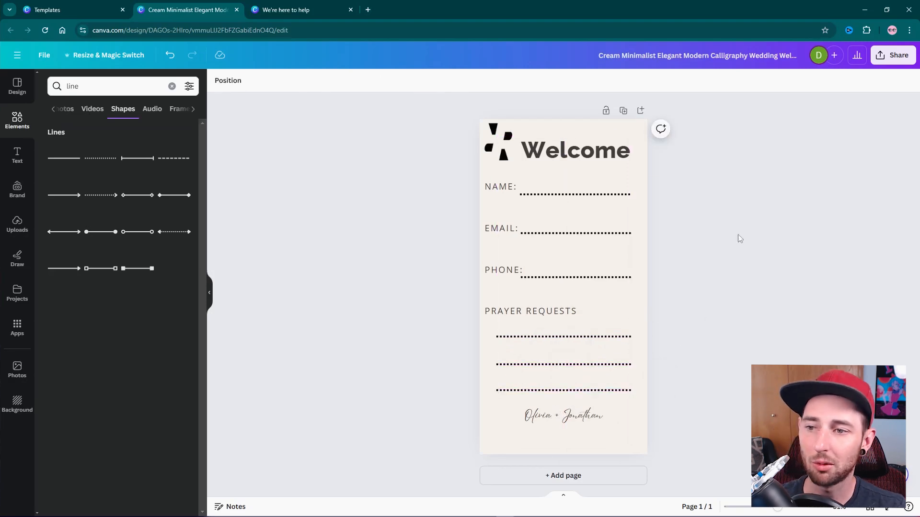
Delete the script-style couple's names at the card's foot and place a Brand Kit subheading text box there instead.
click(585, 418)
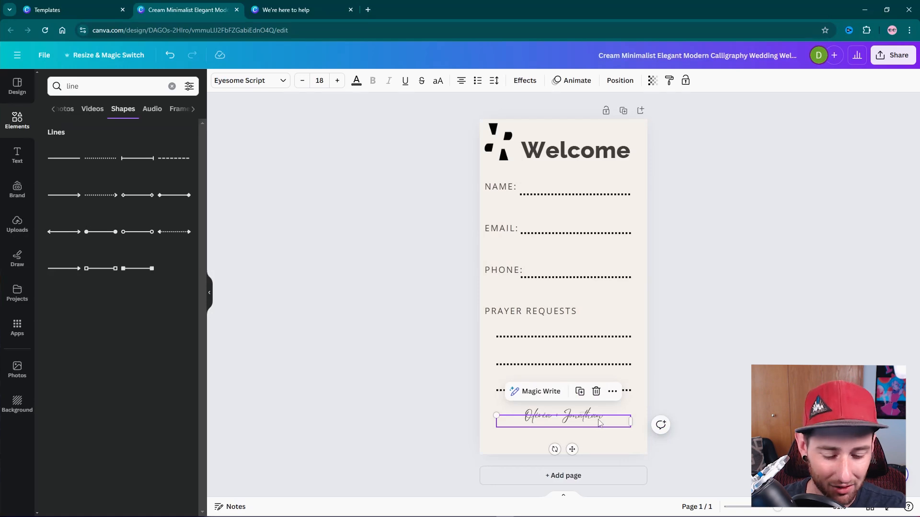
key(Delete)
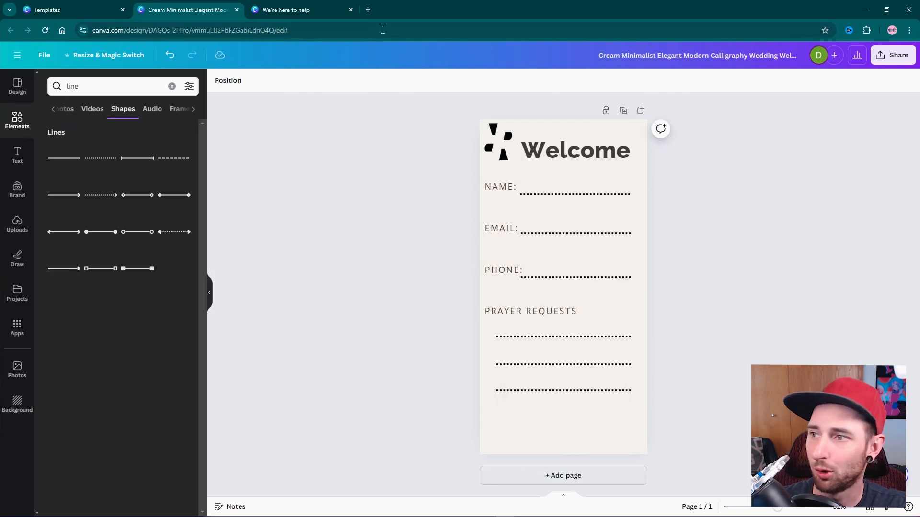
click(17, 154)
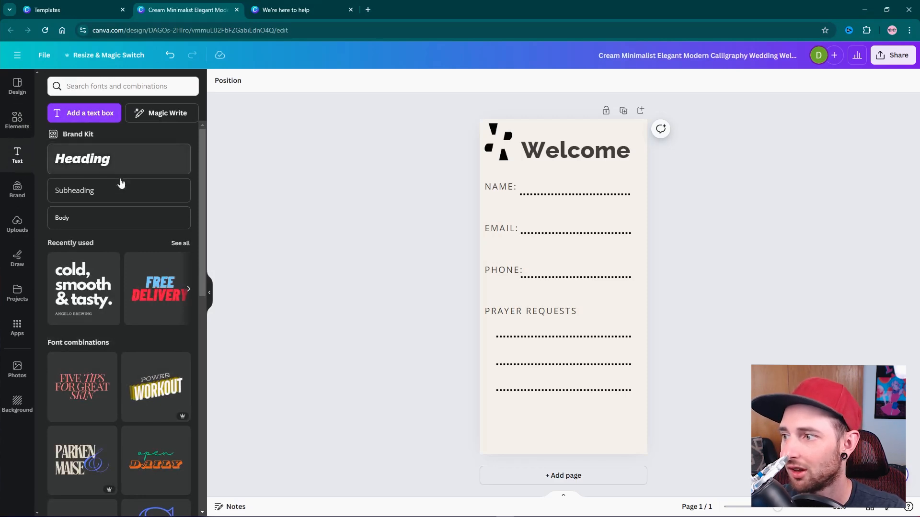
click(89, 194)
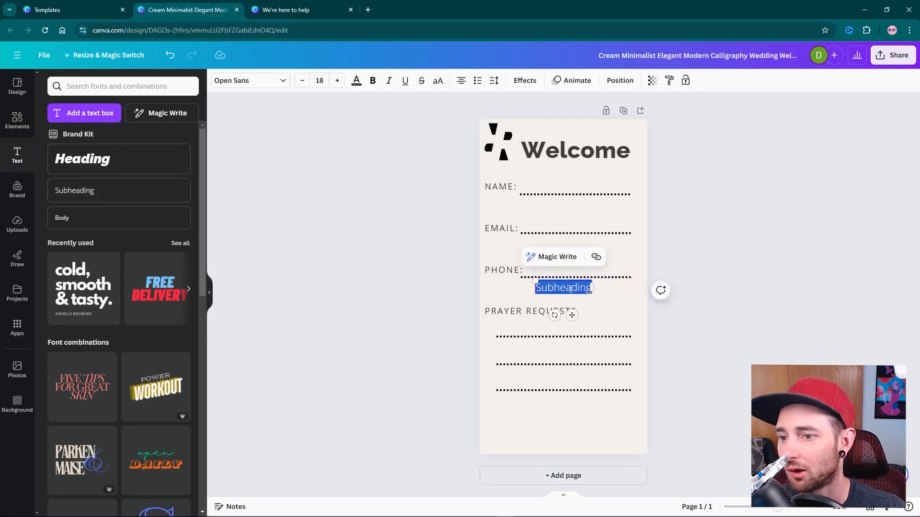
drag(570, 290, 572, 443)
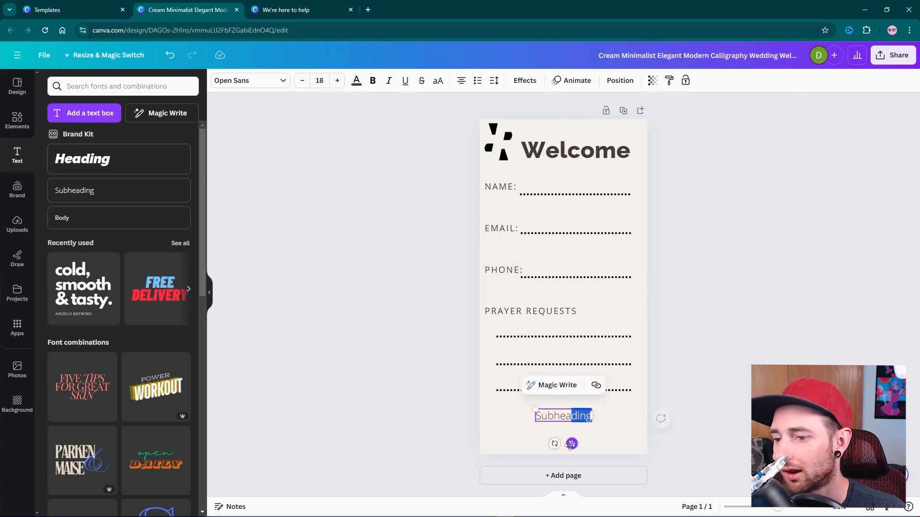
Set the subheading's font to Raleway from the Brand Kit fonts.
click(247, 81)
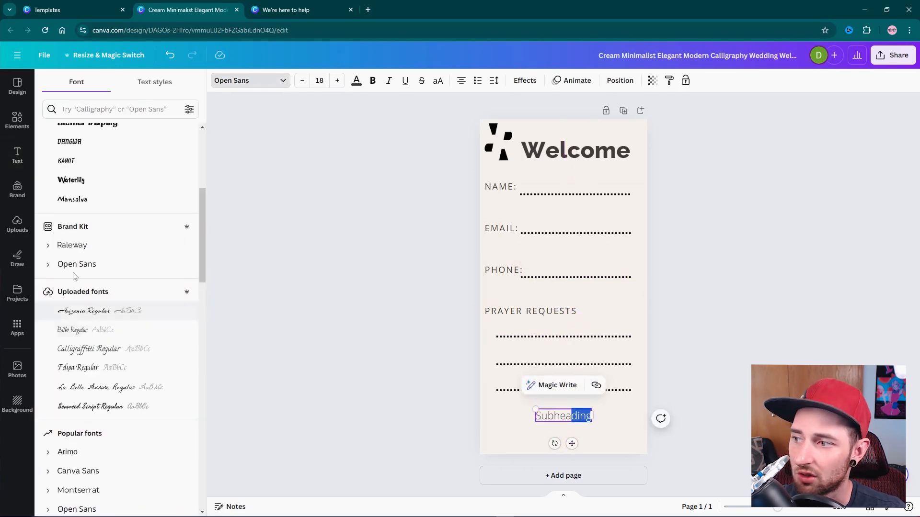
click(72, 244)
click(378, 272)
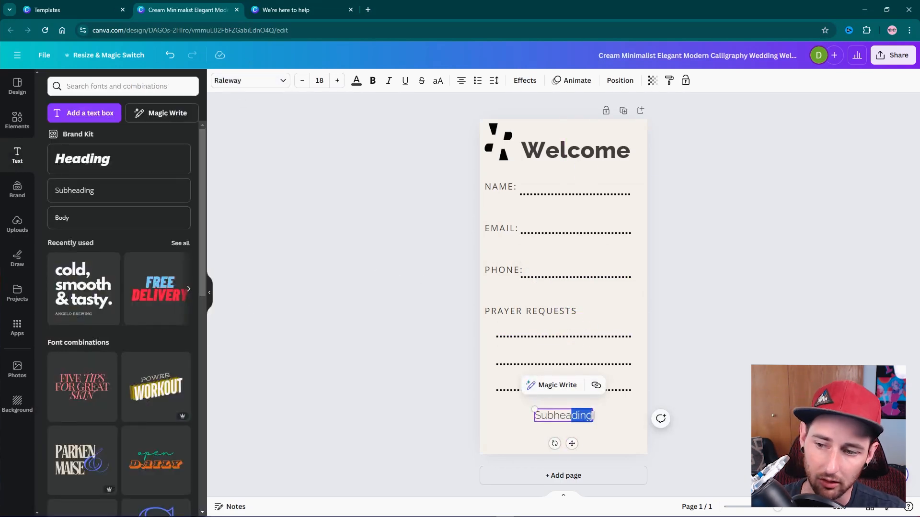
double_click(587, 416)
click(247, 81)
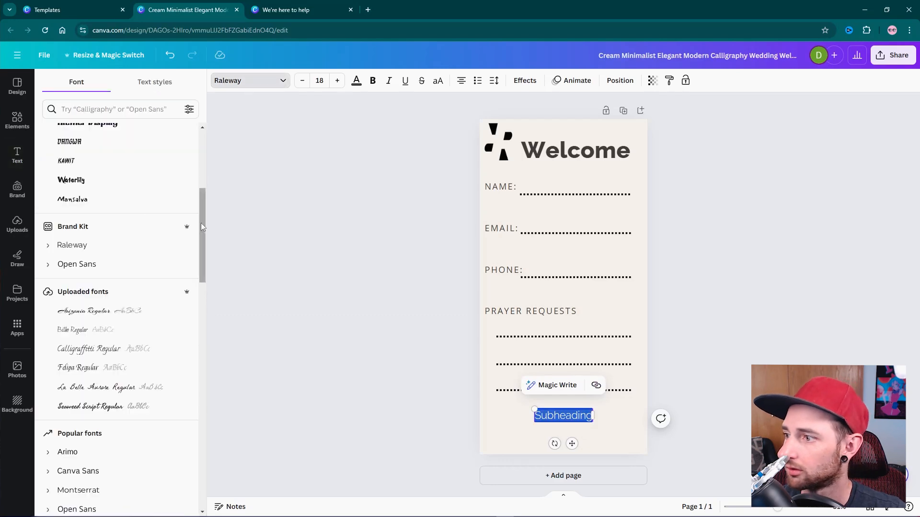
click(371, 276)
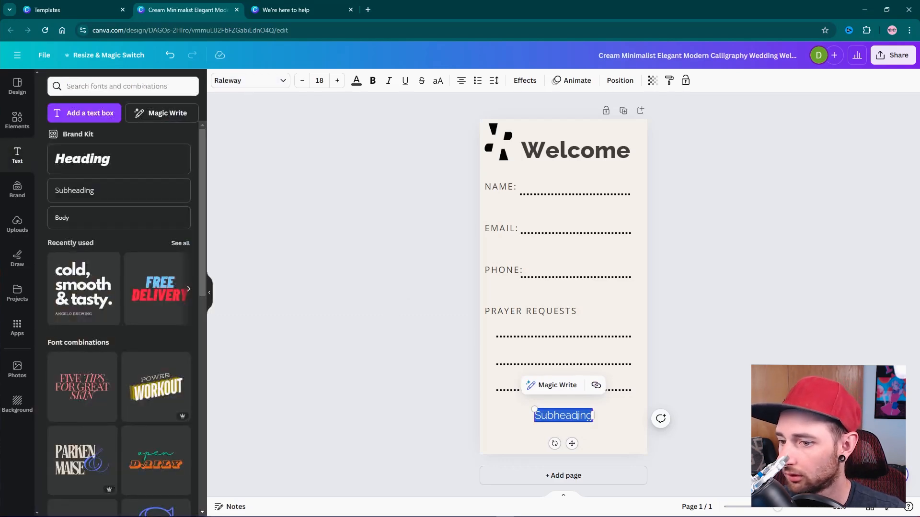
Replace the subheading text with "reachrightstudios.com" and move it slightly lower on the card.
click(565, 415)
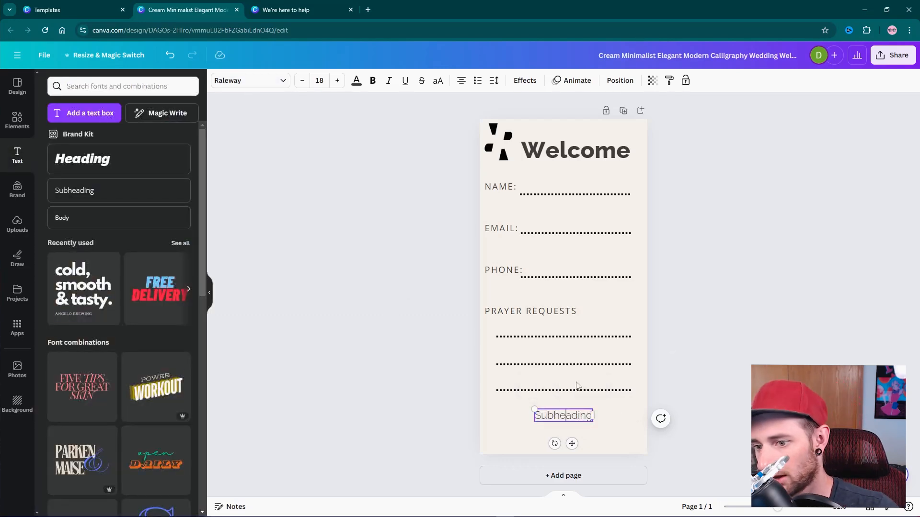
key(ctrl+a)
text(reachi)
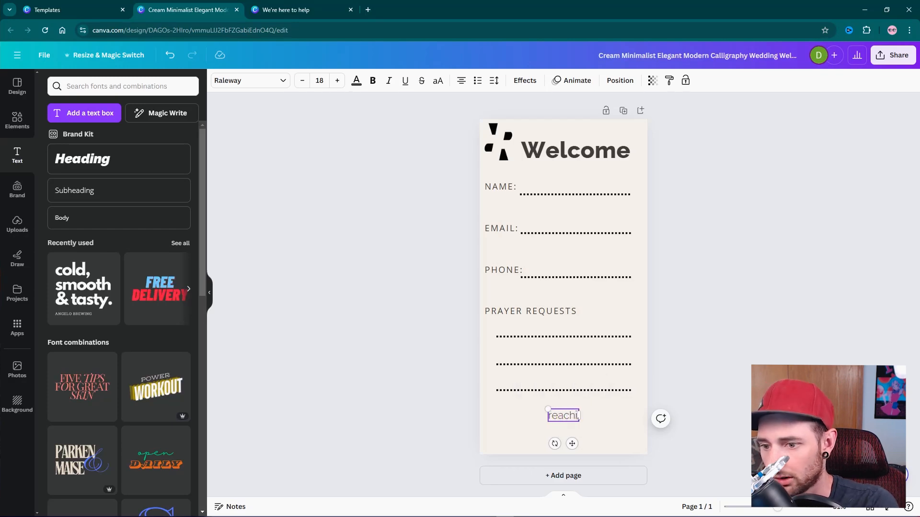
key(BackSpace)
text(rightstudios.com)
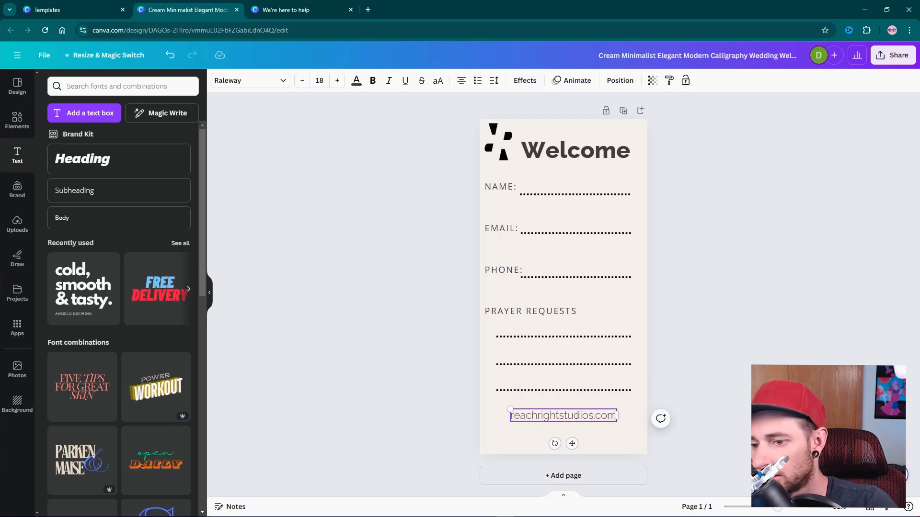
click(807, 306)
click(566, 415)
drag(572, 443, 573, 452)
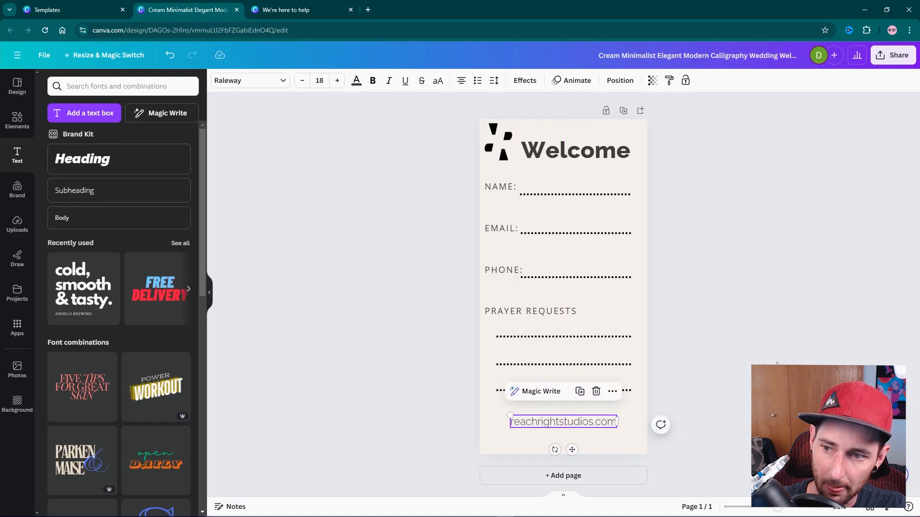
click(764, 345)
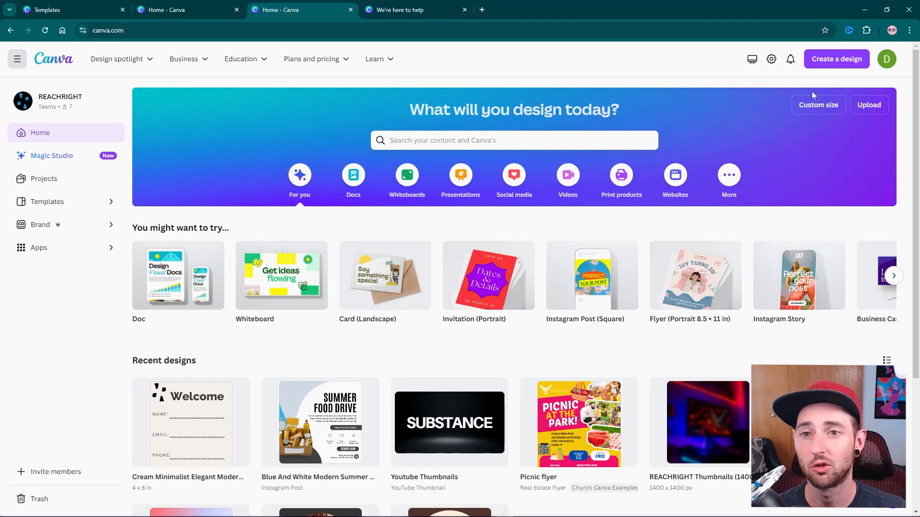
Create a new custom-size design of 1920 × 1080 px.
click(860, 65)
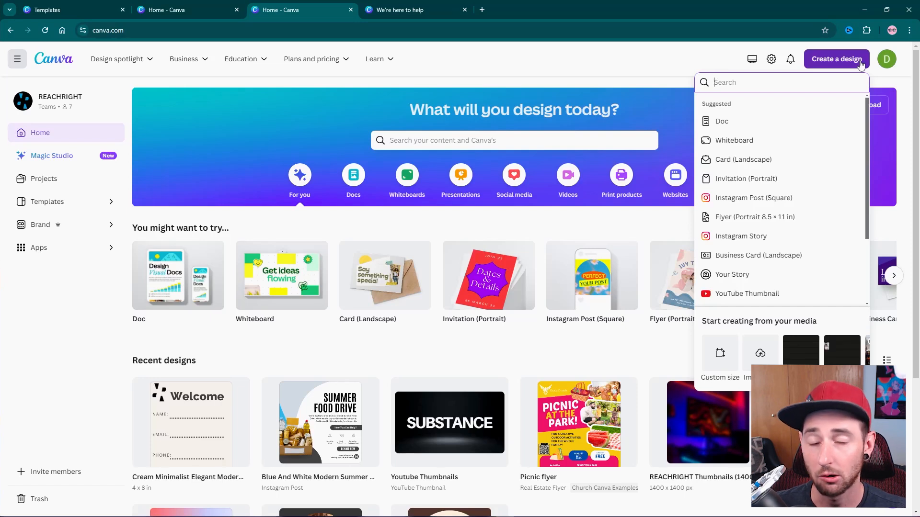
click(720, 355)
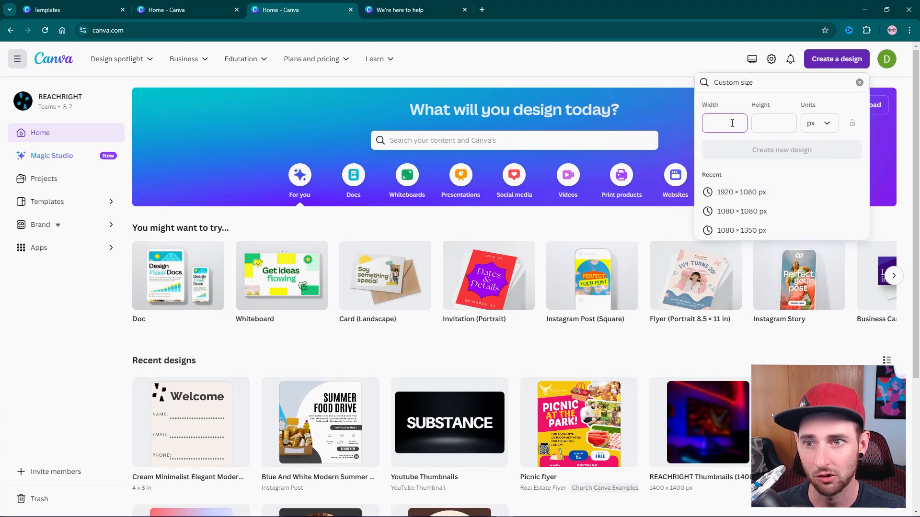
text(1920)
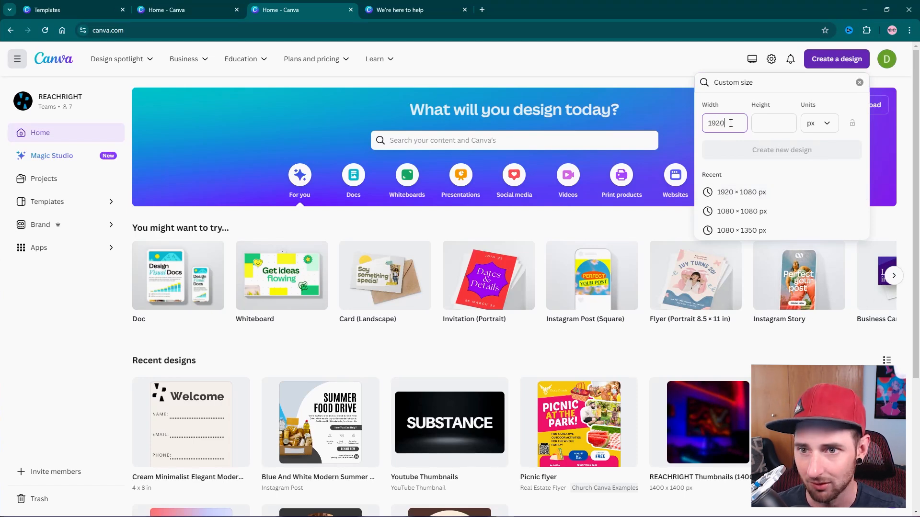
click(765, 123)
text(1080)
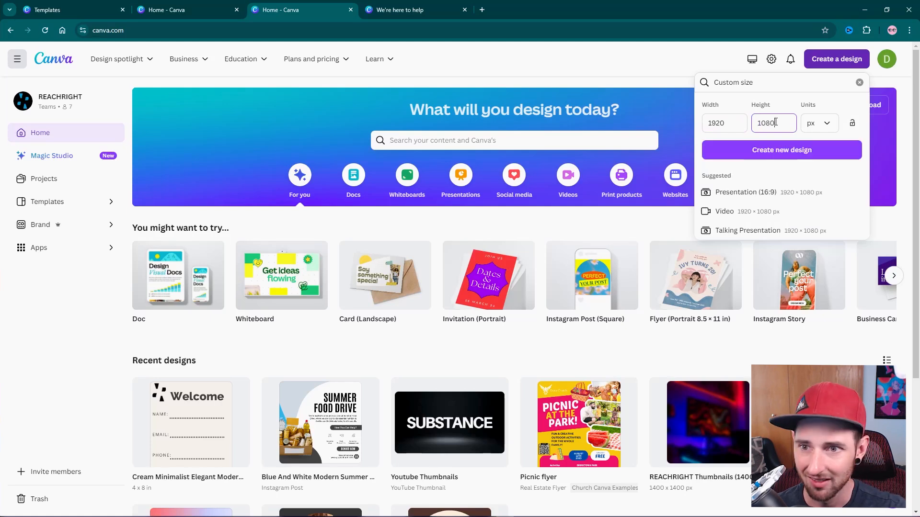
click(817, 160)
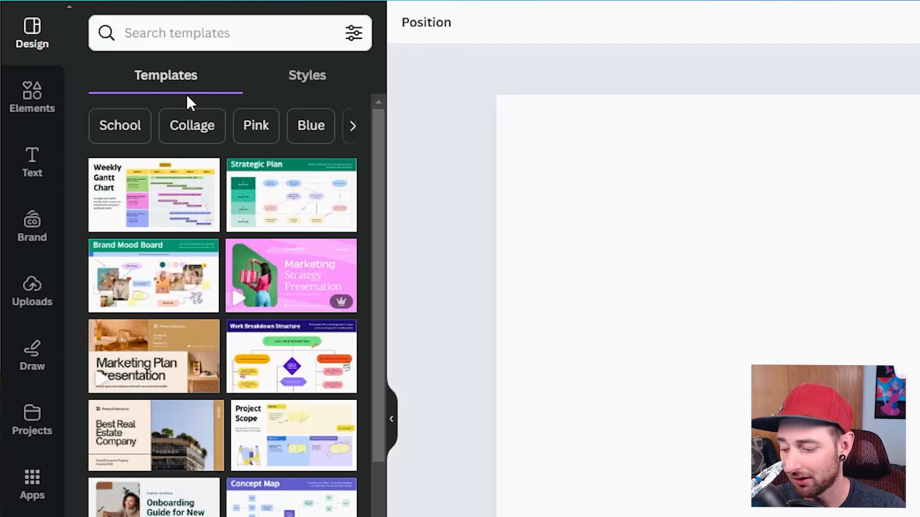
Browse the presentation templates and open the page overview of "Grey minimalist business project presentation".
scroll(205, 318, down, 4)
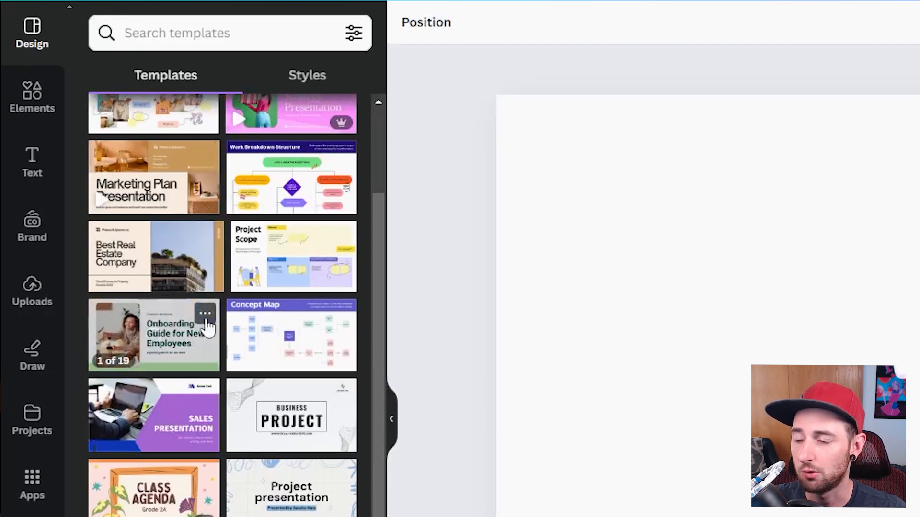
scroll(261, 416, down, 6)
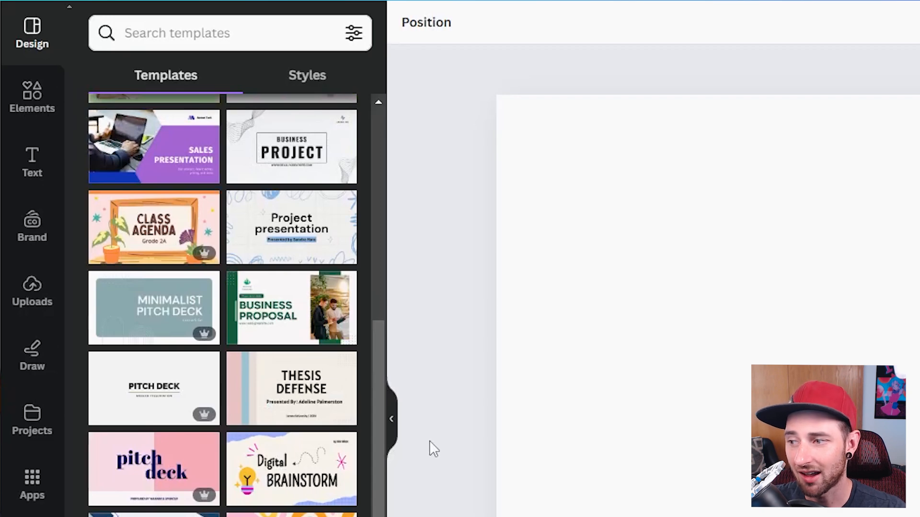
scroll(251, 513, down, 4)
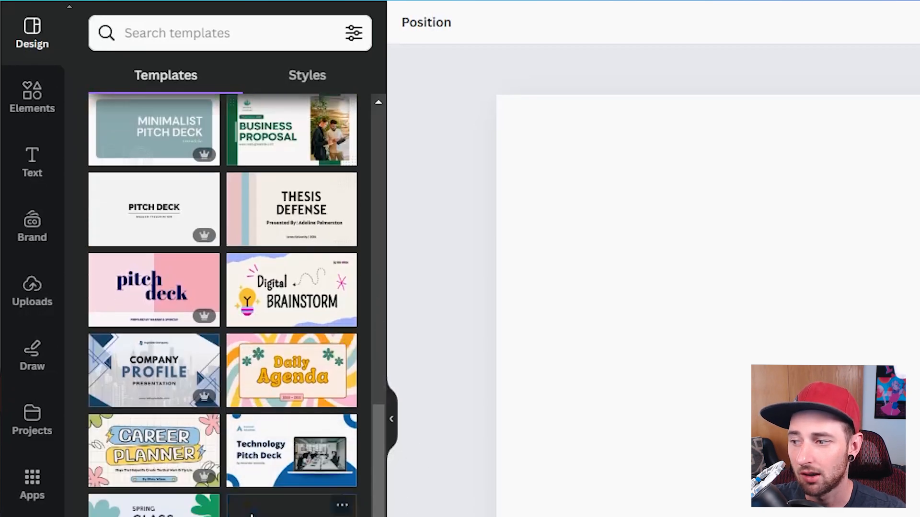
scroll(302, 498, down, 2)
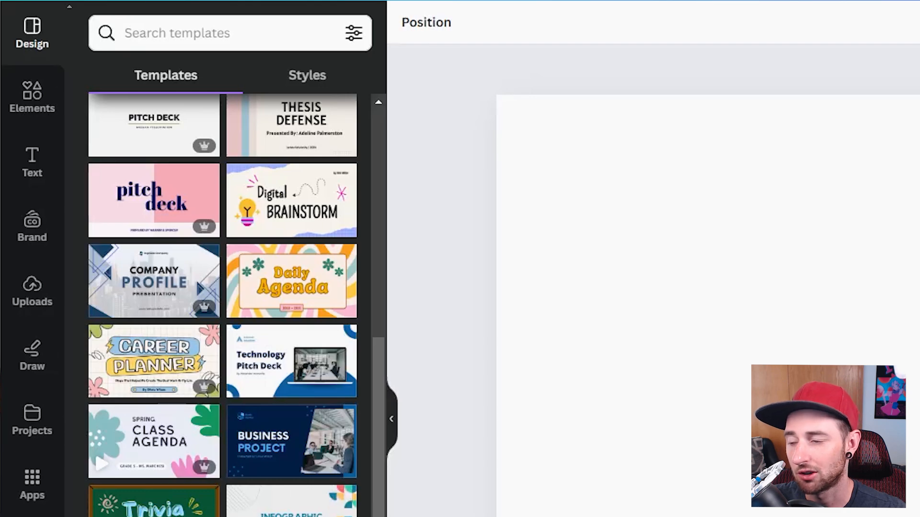
scroll(223, 307, up, 10)
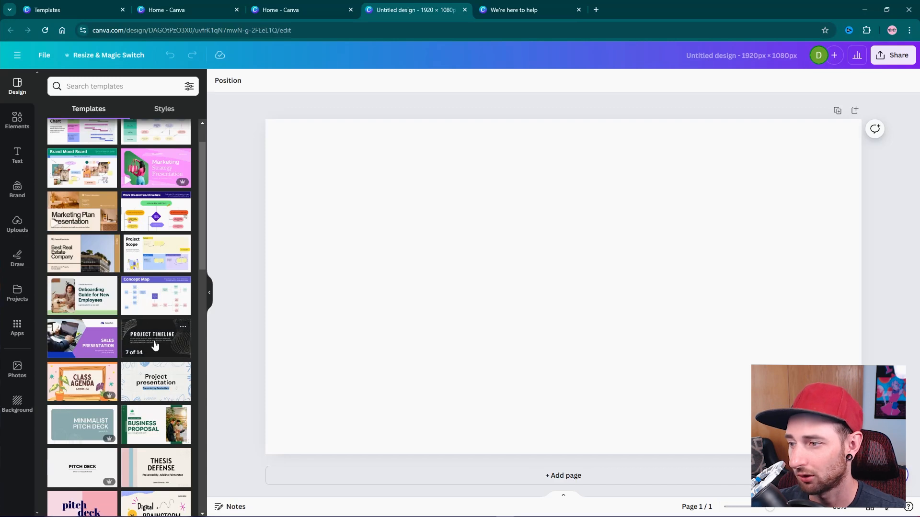
click(155, 345)
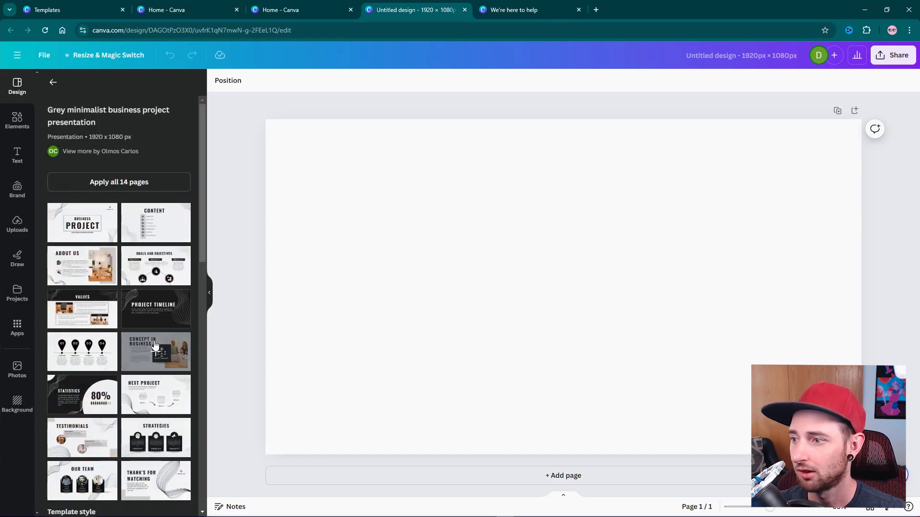
scroll(153, 342, down, 1)
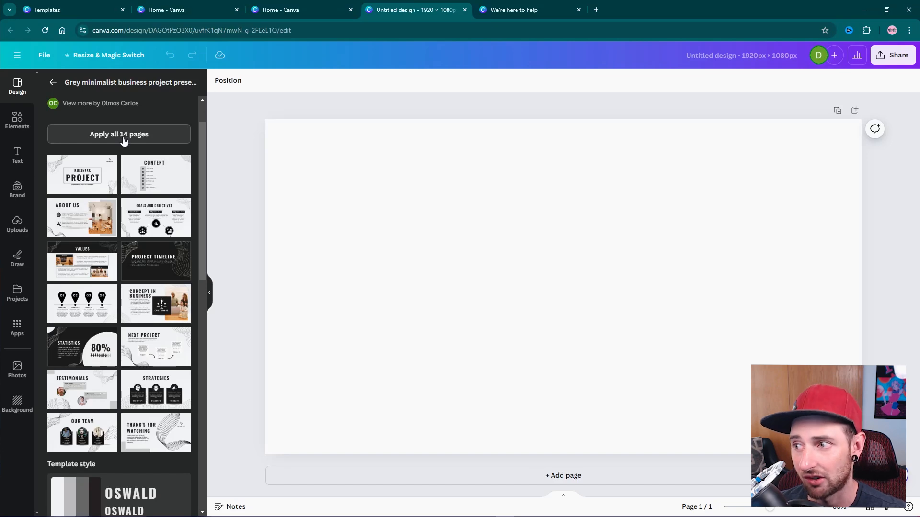
Apply the template's Business Project cover to page 1 and add two pages with the About Us and Statistics layouts.
click(91, 186)
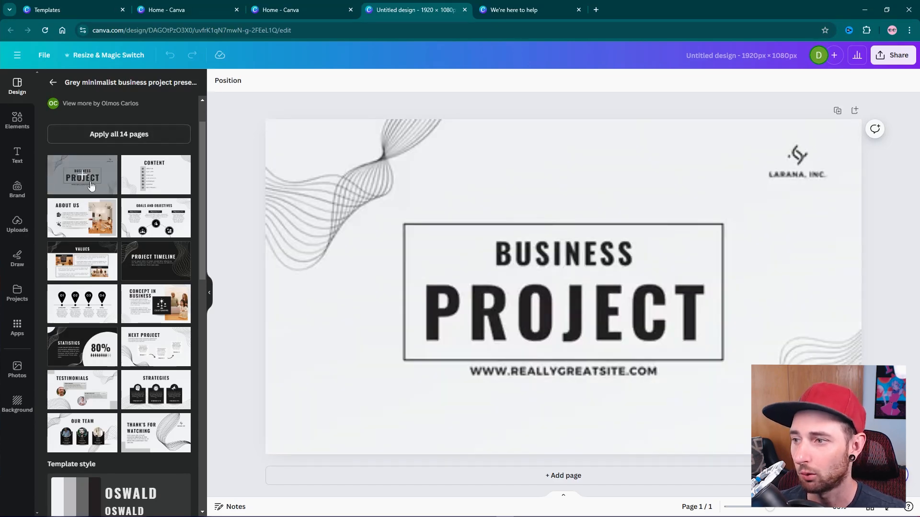
click(562, 476)
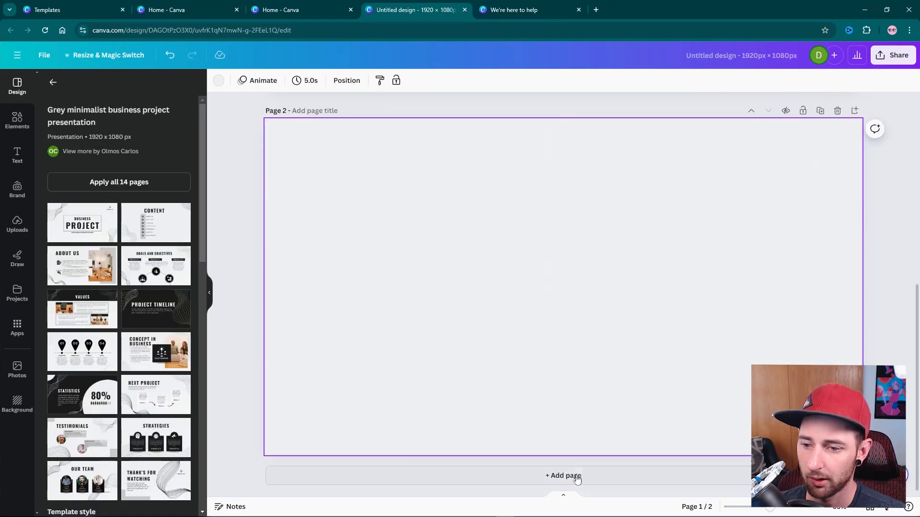
click(94, 270)
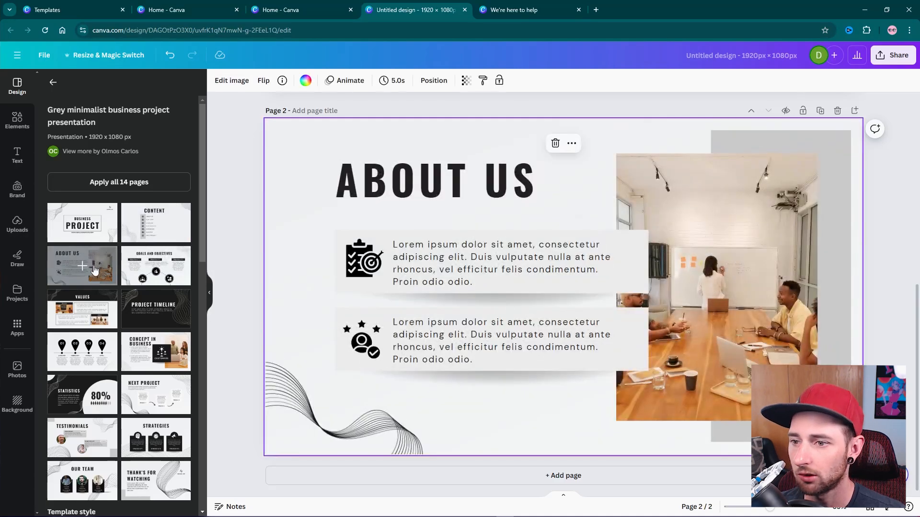
click(573, 474)
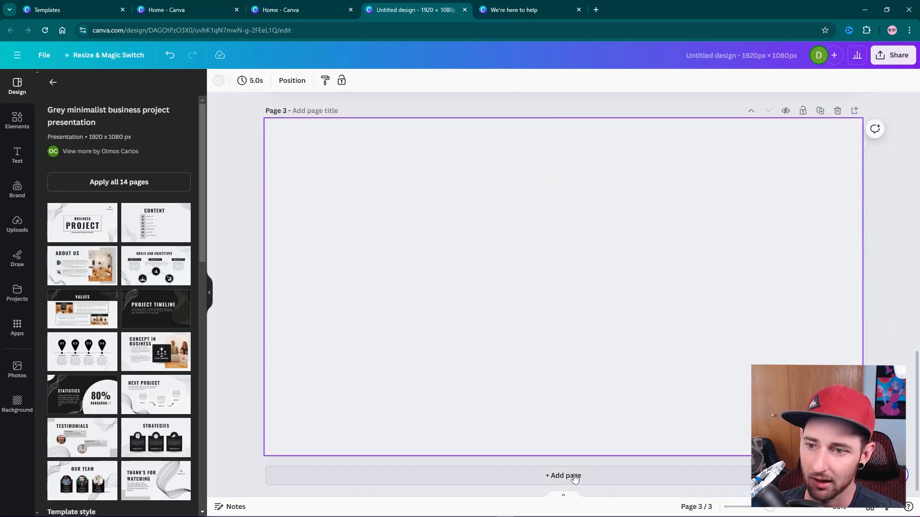
click(95, 396)
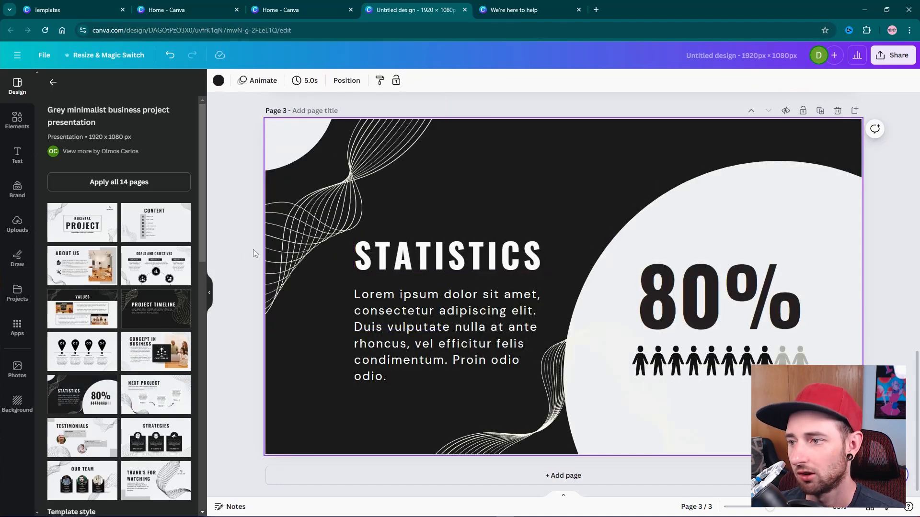
scroll(249, 290, up, 15)
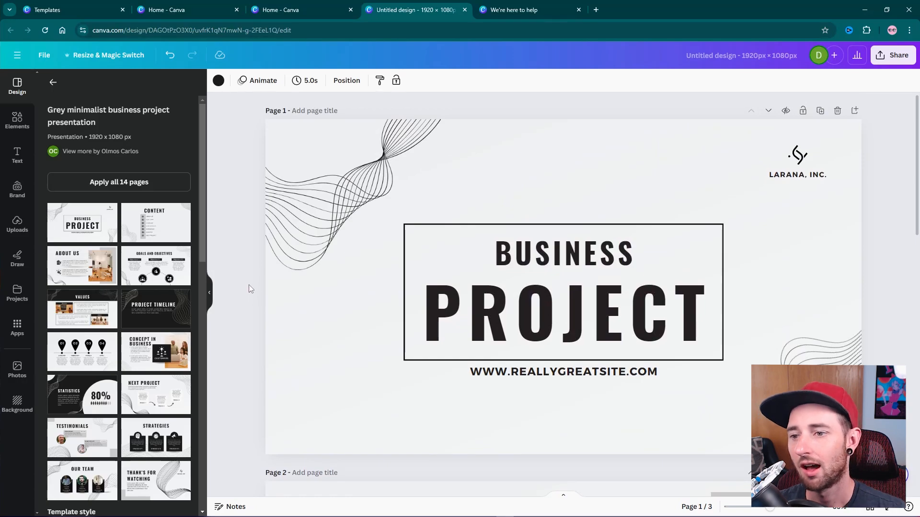
scroll(255, 292, down, 10)
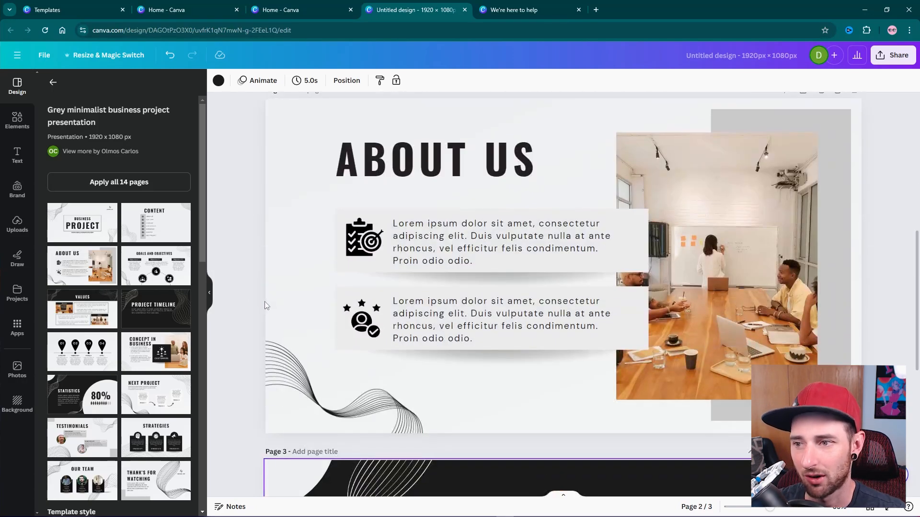
scroll(267, 309, down, 4)
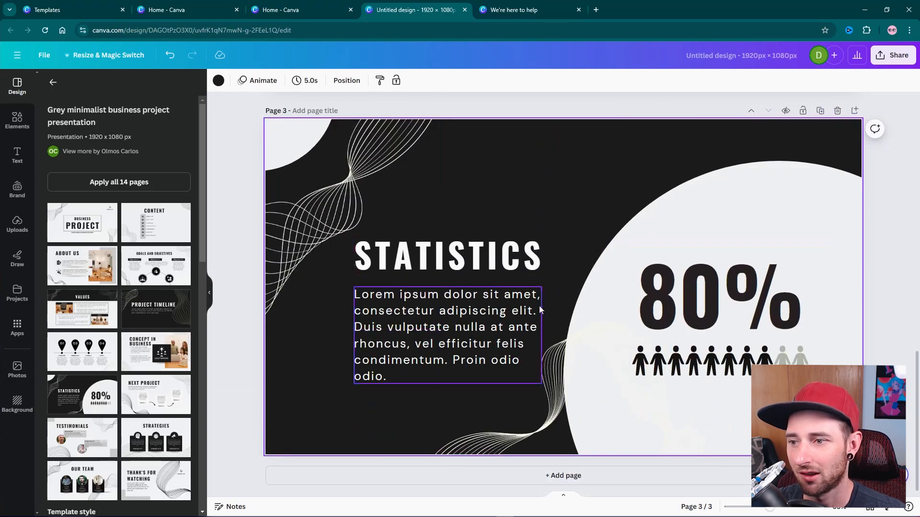
scroll(495, 344, up, 14)
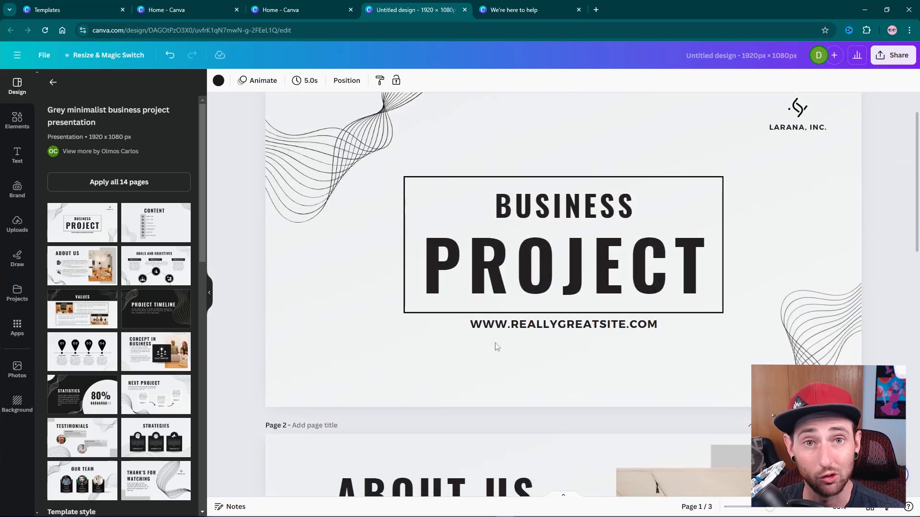
Leave the template's page overview and open the design styles that include the Brand Kit.
click(52, 82)
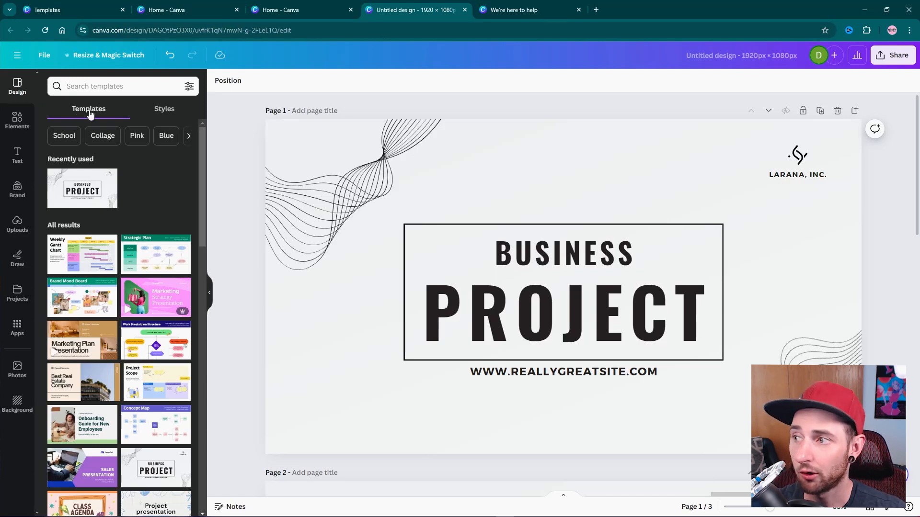
click(165, 113)
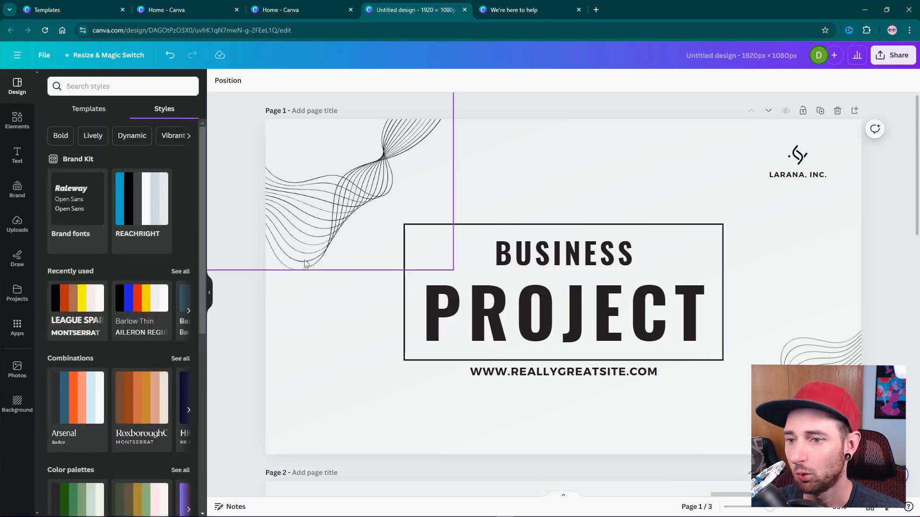
scroll(293, 240, down, 3)
scroll(293, 240, up, 3)
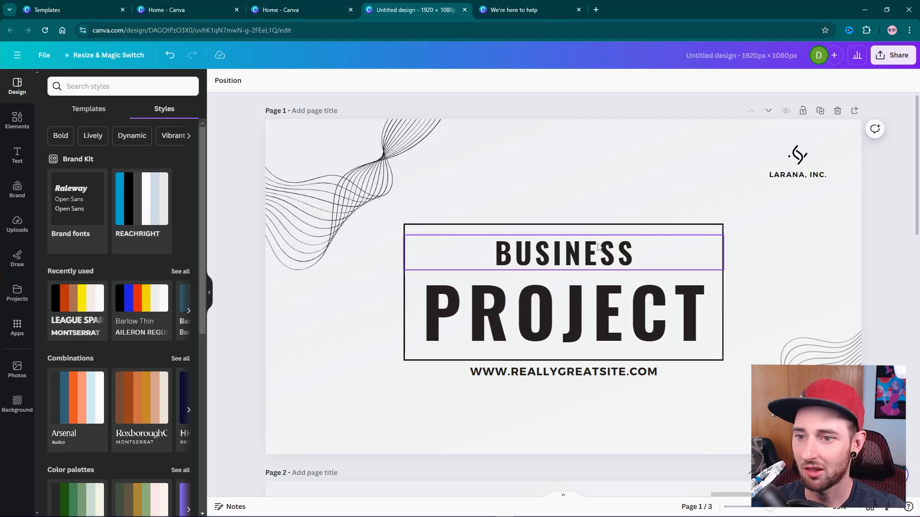
Replace the two lines of the cover title with "WORSHIP" and "NIGHTS".
double_click(571, 251)
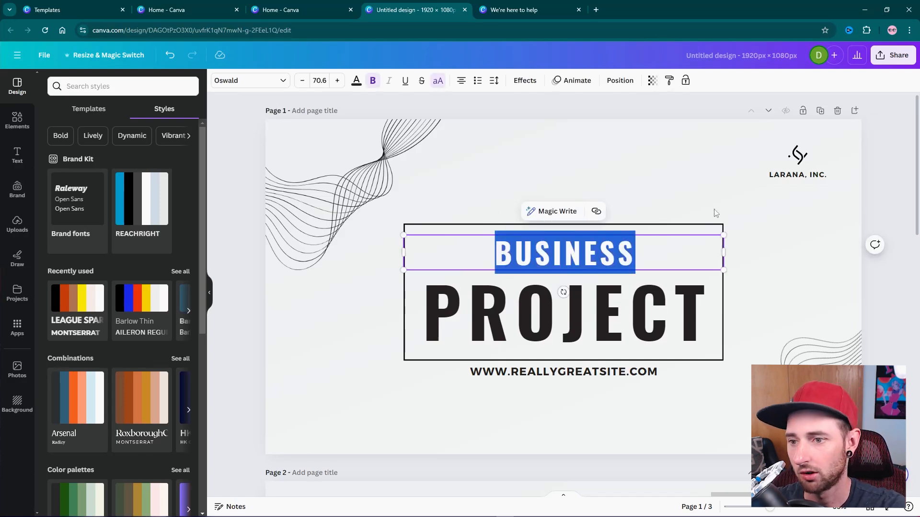
text(WORSHIP)
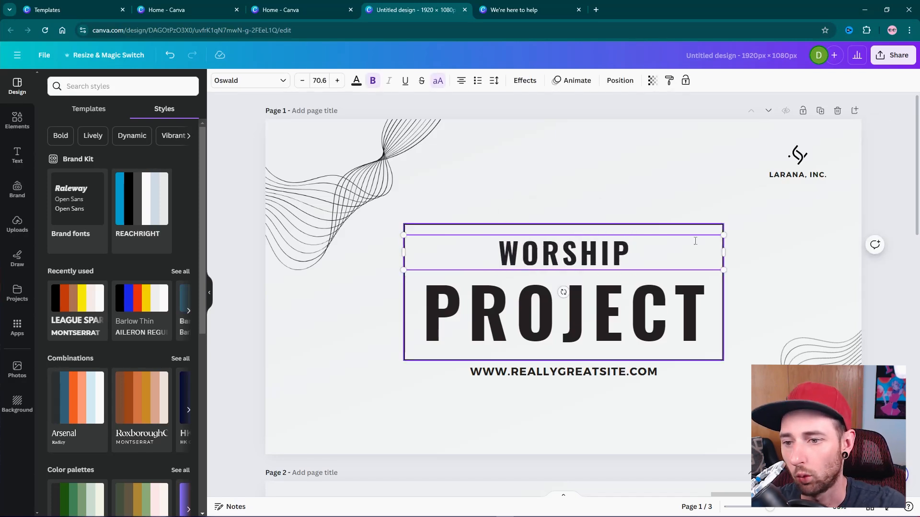
double_click(677, 310)
text(NIGHTS)
Replace the cover's web address with "REACHRIGHTSTUDIOS.COM" and delete the Larana, Inc. logo and name.
double_click(650, 370)
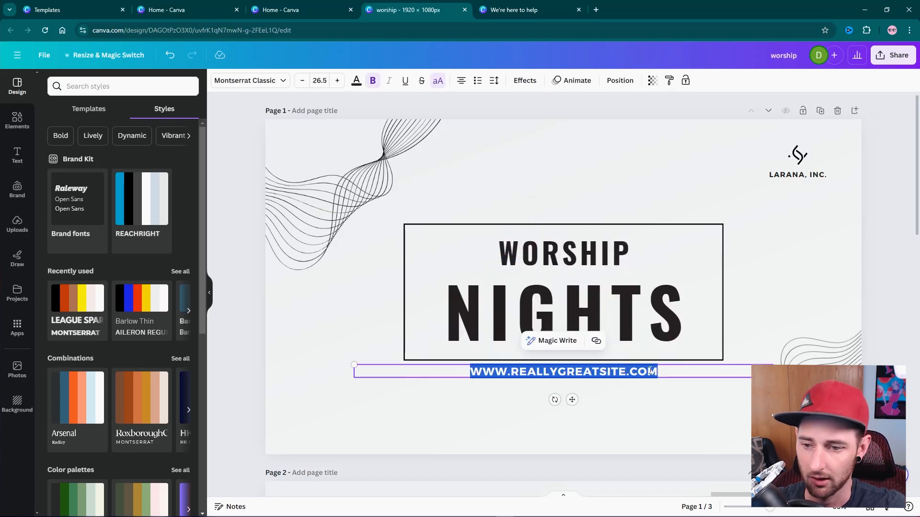
text(REACHRIGHTS)
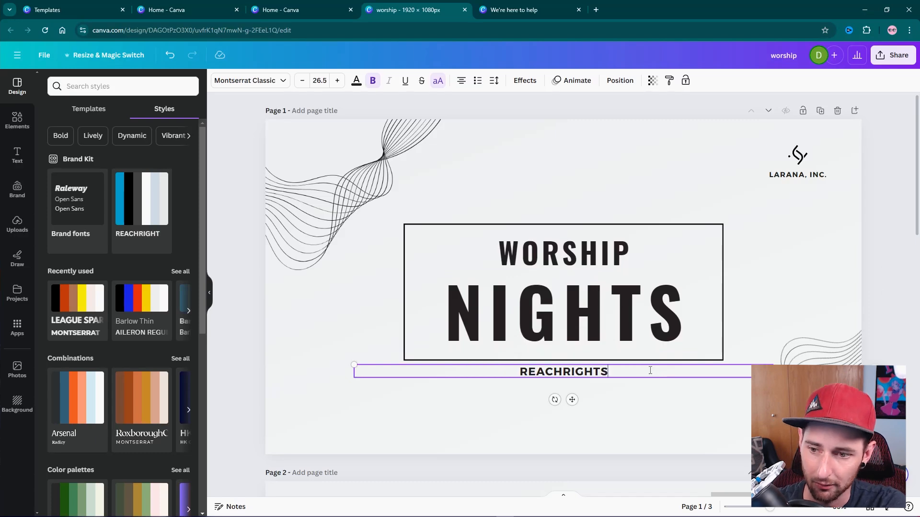
text(TUDIOS.COM)
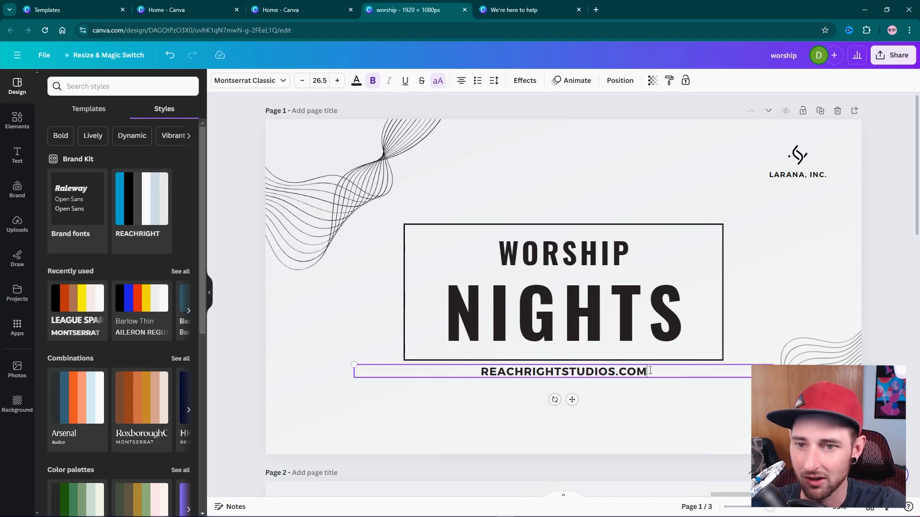
drag(842, 142, 765, 189)
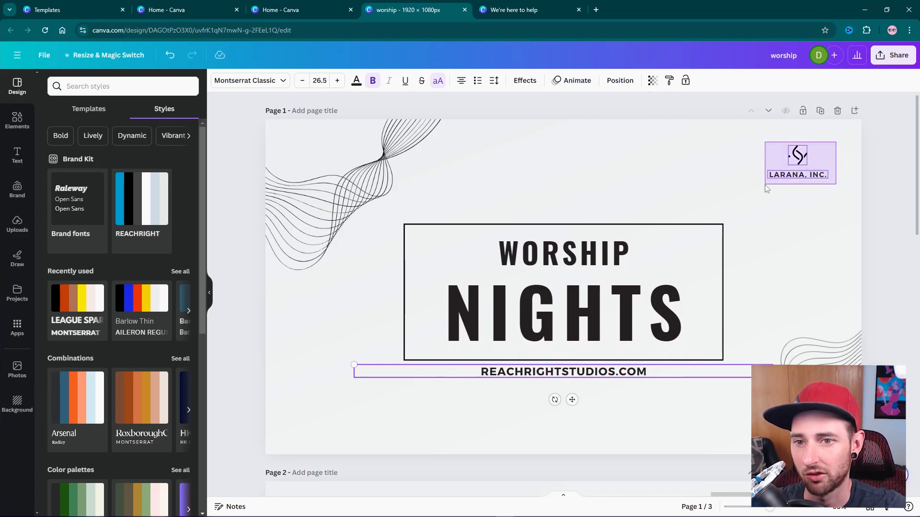
key(Delete)
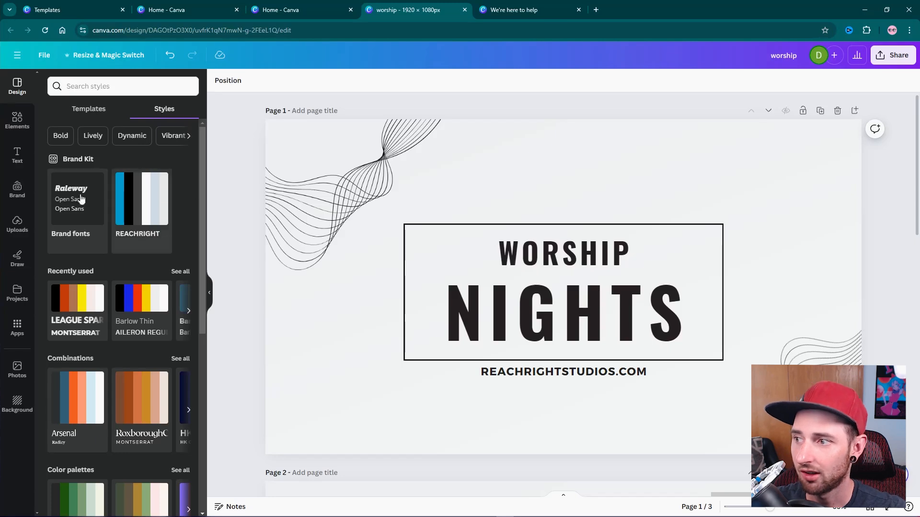
Apply the Brand Kit's brand fonts to the text on page 1.
click(79, 234)
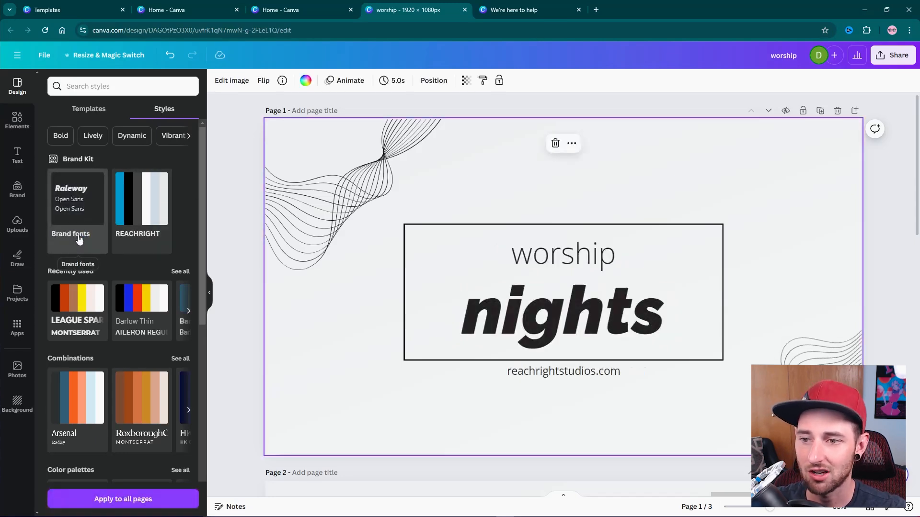
click(78, 236)
click(79, 236)
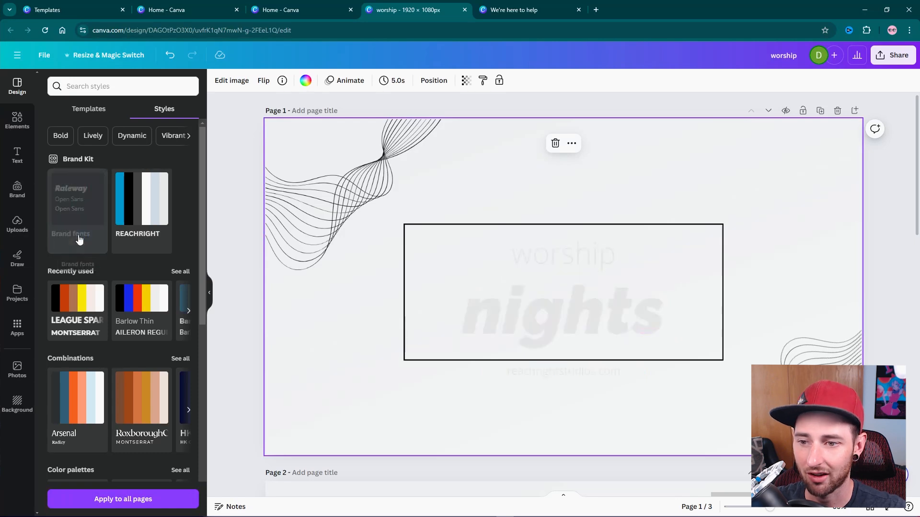
click(79, 226)
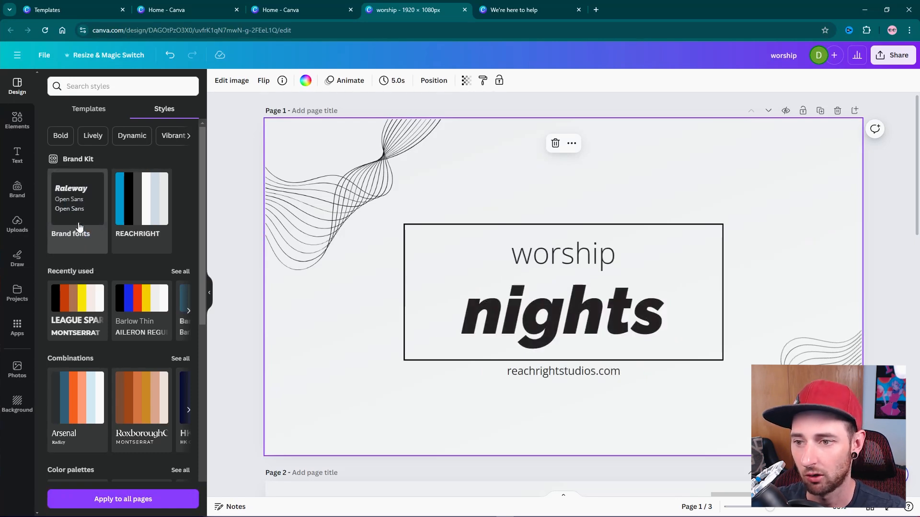
Capitalize the first letters of the cover title so it reads "Worship Nights".
click(524, 291)
click(504, 299)
key(BackSpace)
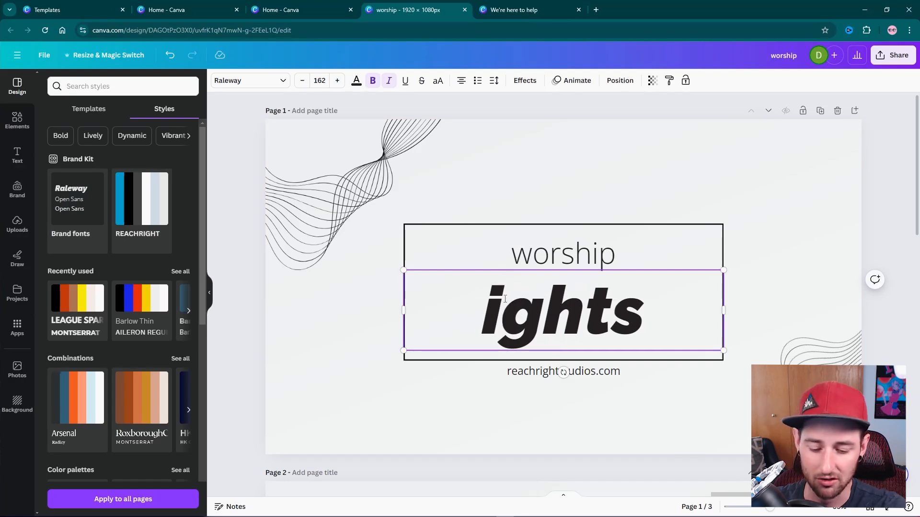
text(N)
double_click(535, 256)
click(535, 257)
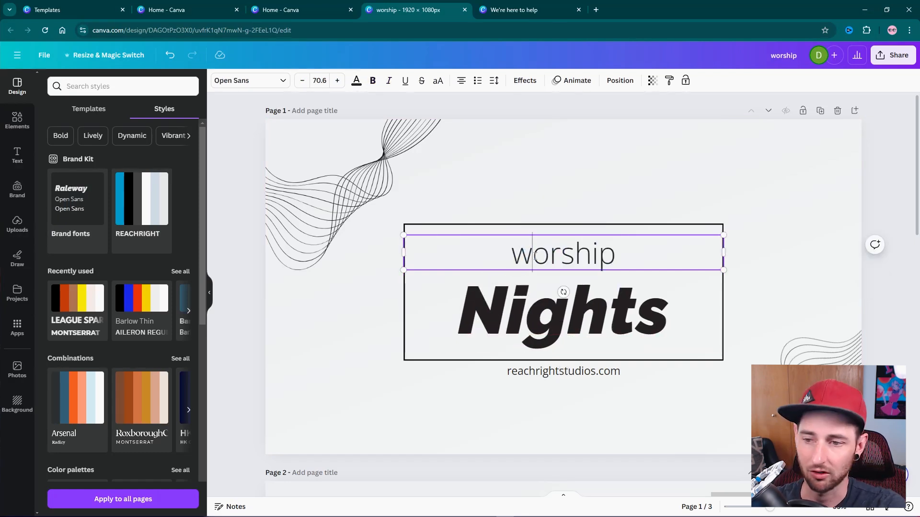
key(BackSpace)
text(W)
click(230, 330)
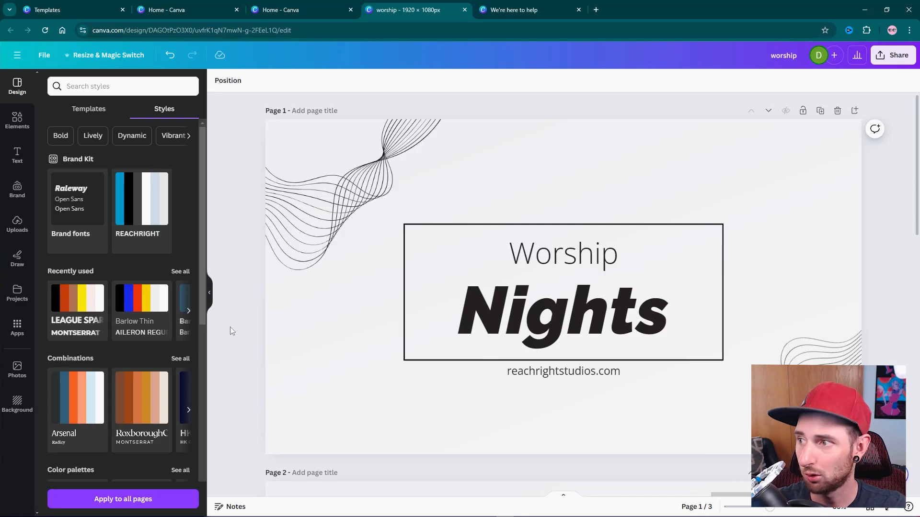
Apply the REACHRIGHT brand color palette to page 1 and shuffle its colors until the wavy lines are black.
click(142, 209)
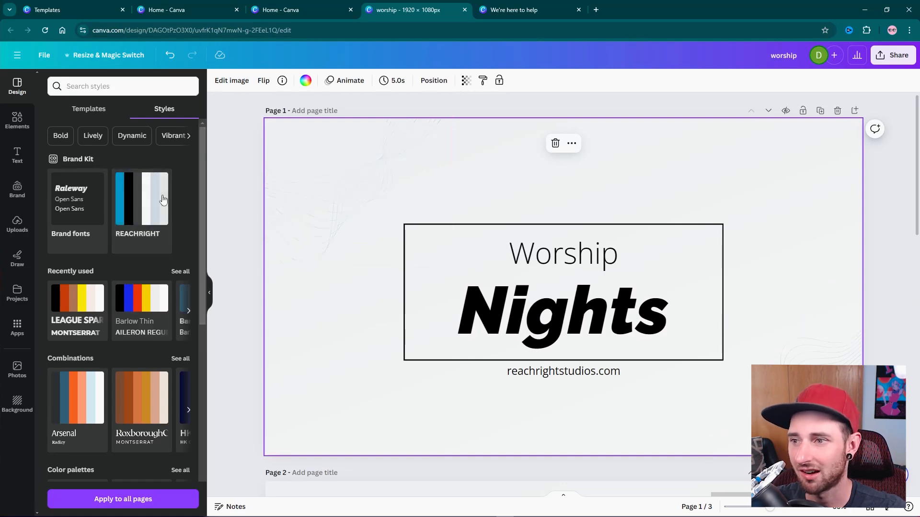
click(141, 198)
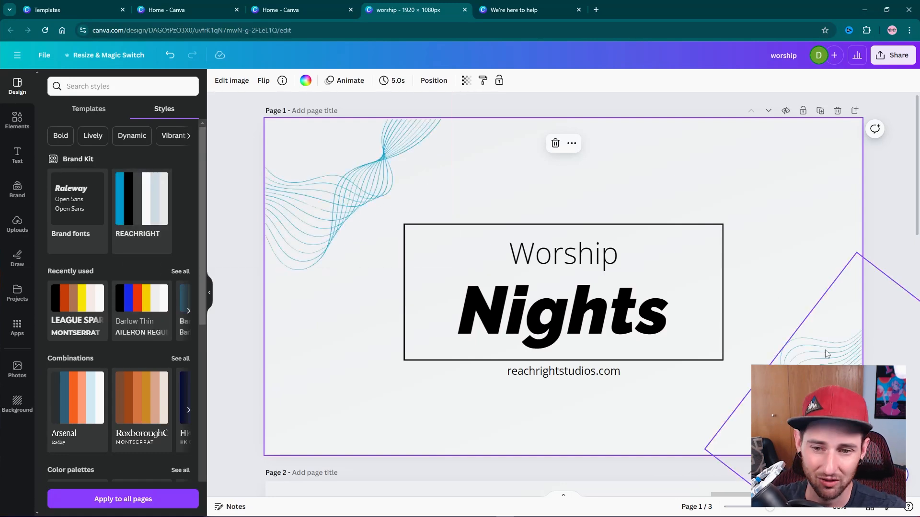
click(157, 199)
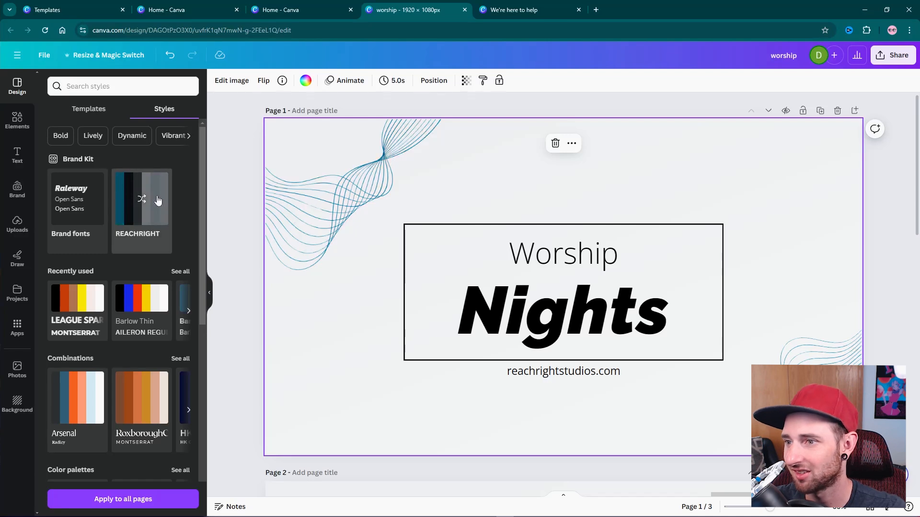
click(158, 200)
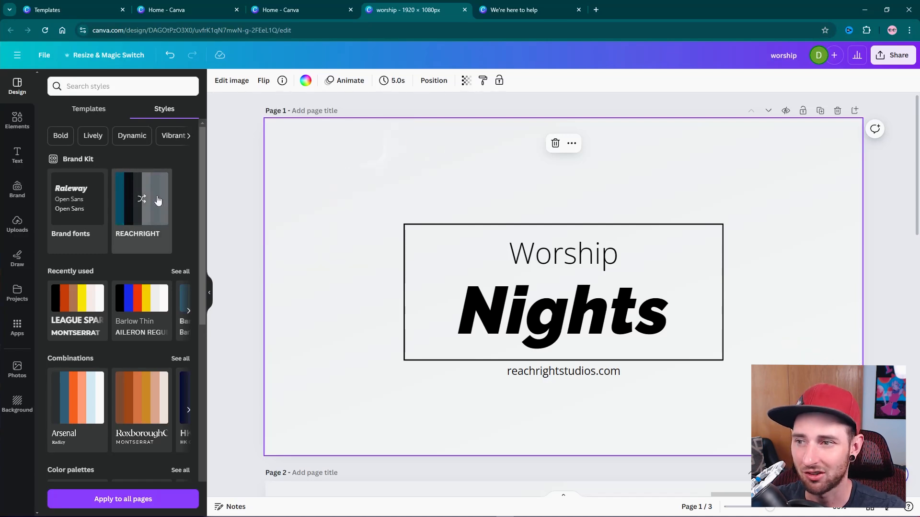
click(158, 199)
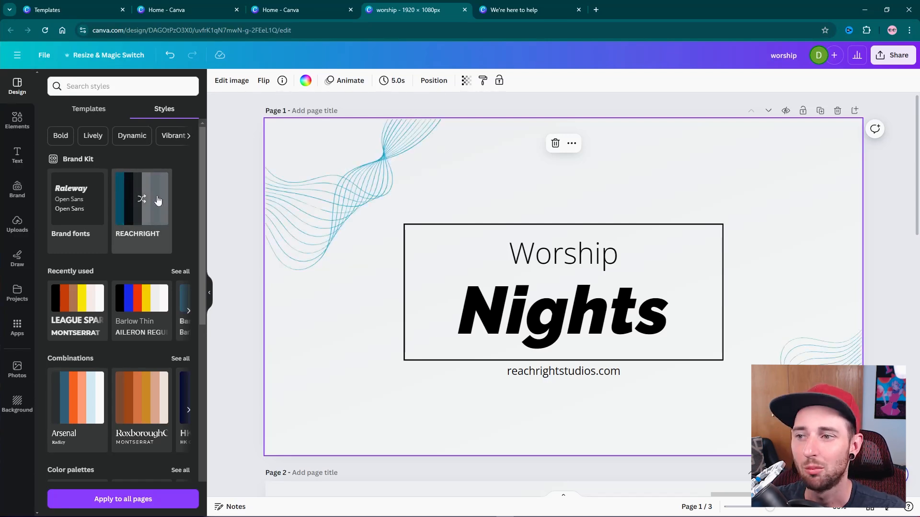
click(157, 200)
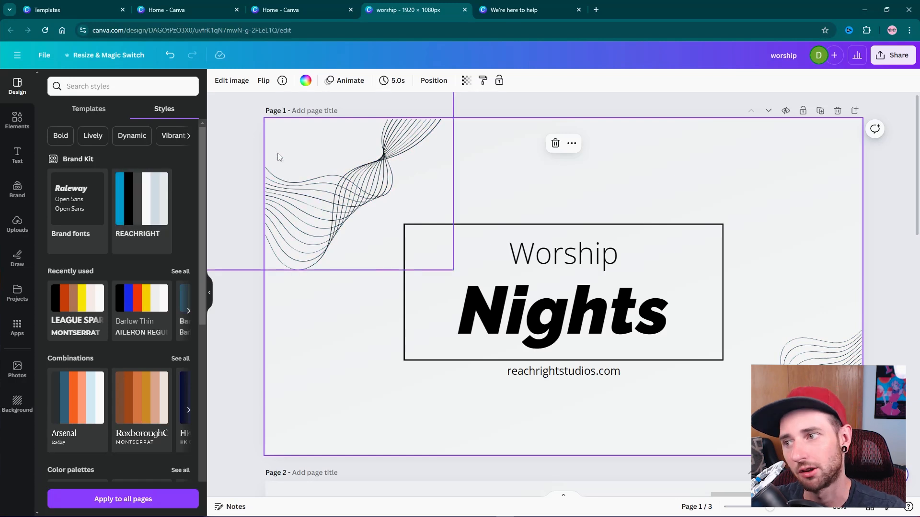
click(241, 162)
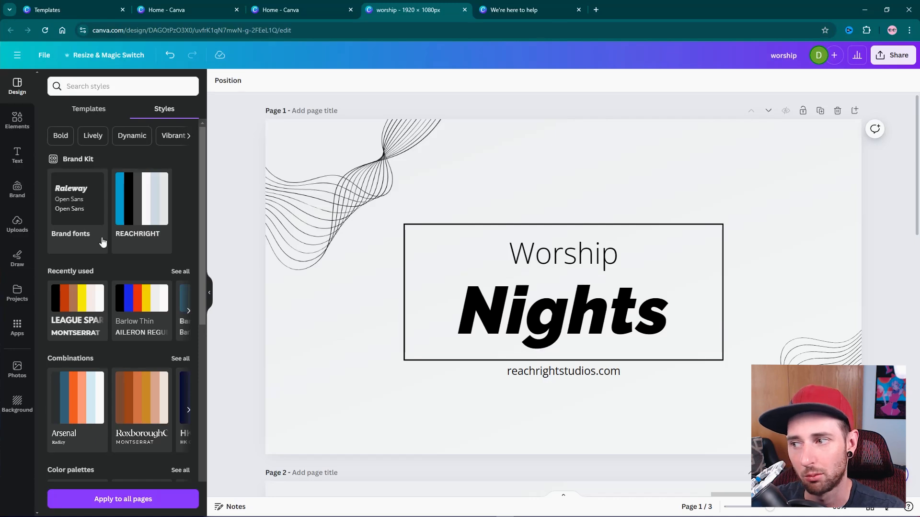
Browse the style combinations, color palettes and font sets available for the design.
scroll(79, 315, down, 2)
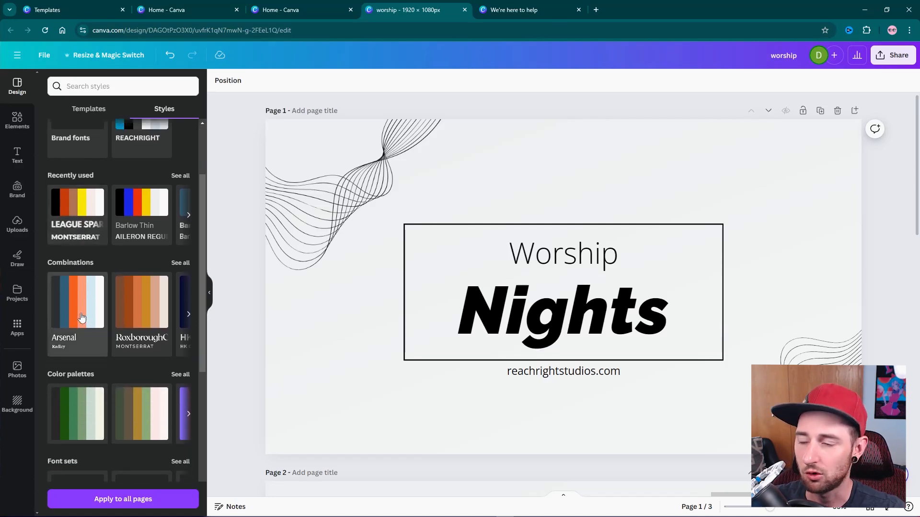
scroll(81, 318, down, 2)
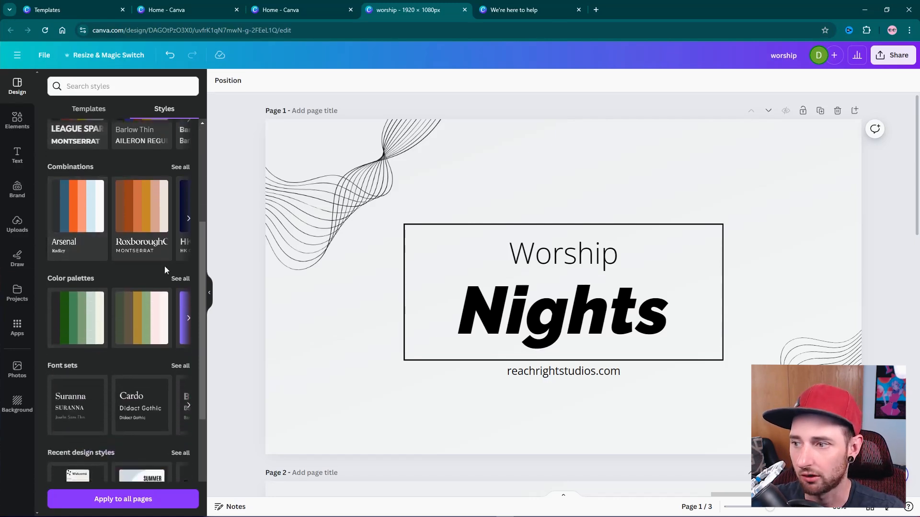
scroll(165, 266, up, 4)
scroll(123, 268, down, 4)
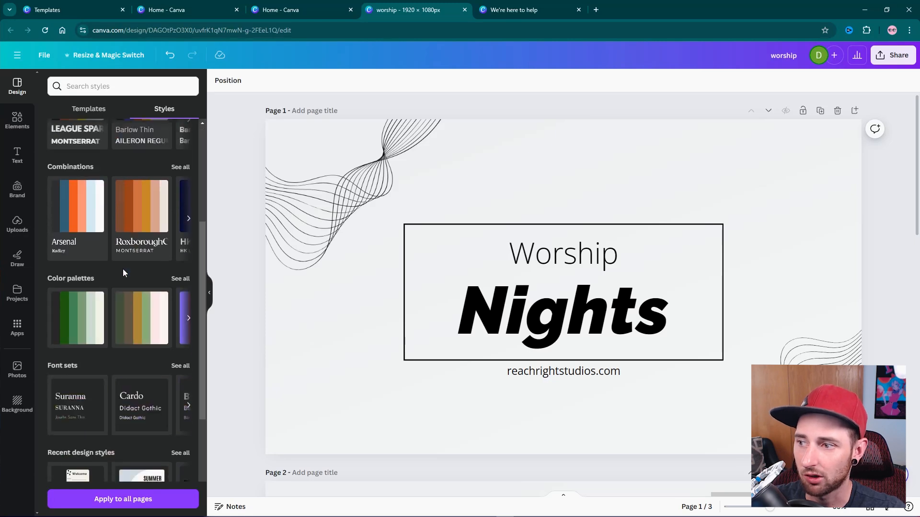
Apply the recently used style combination of League Spartan and Montserrat fonts to page 1.
scroll(91, 332, down, 3)
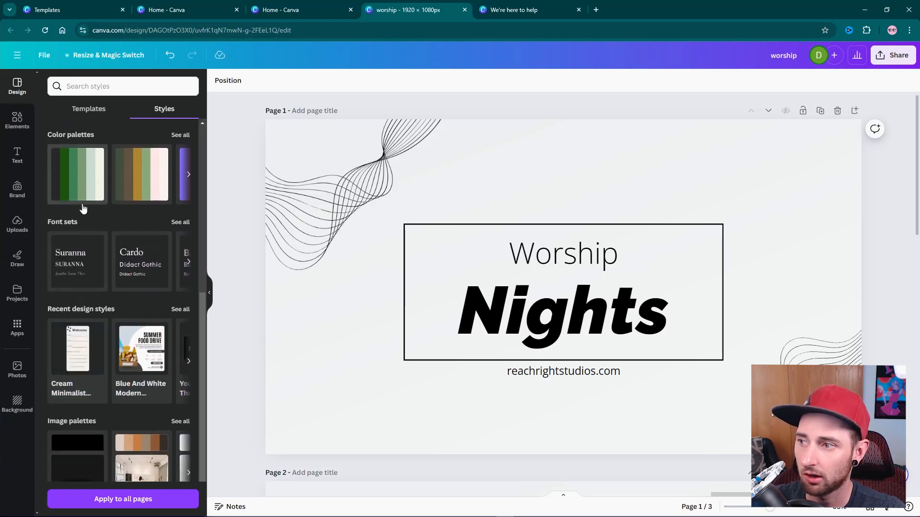
scroll(98, 297, up, 2)
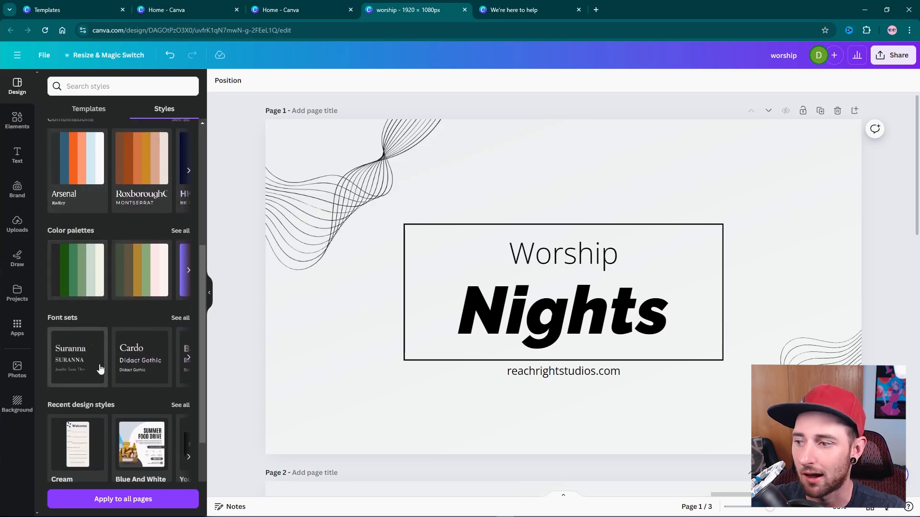
scroll(100, 368, down, 3)
scroll(86, 268, up, 5)
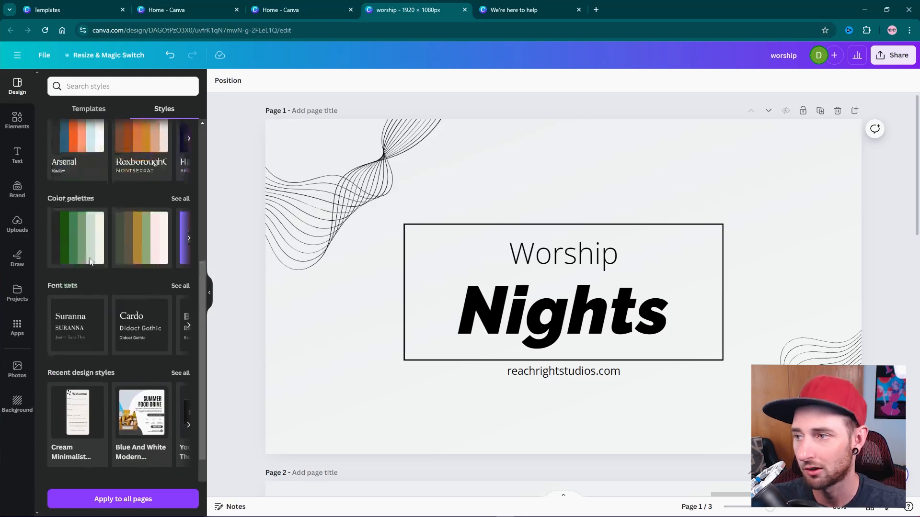
click(142, 309)
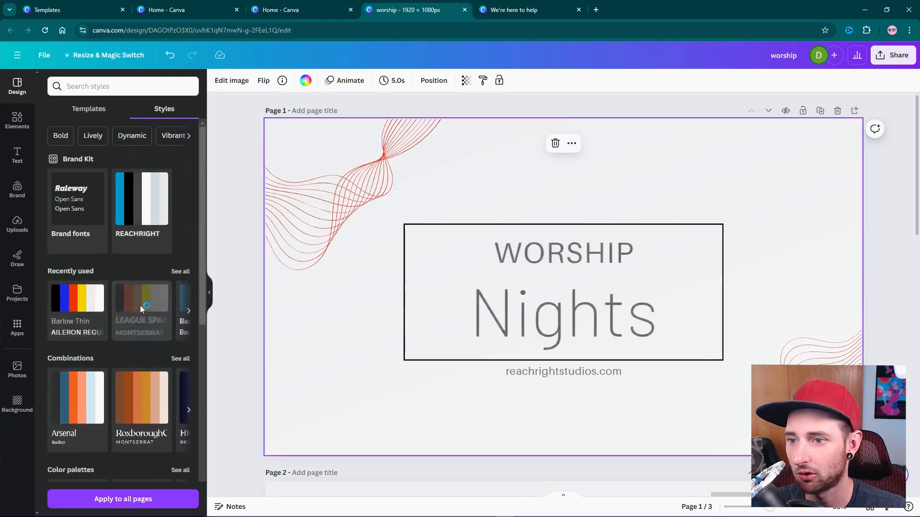
click(142, 309)
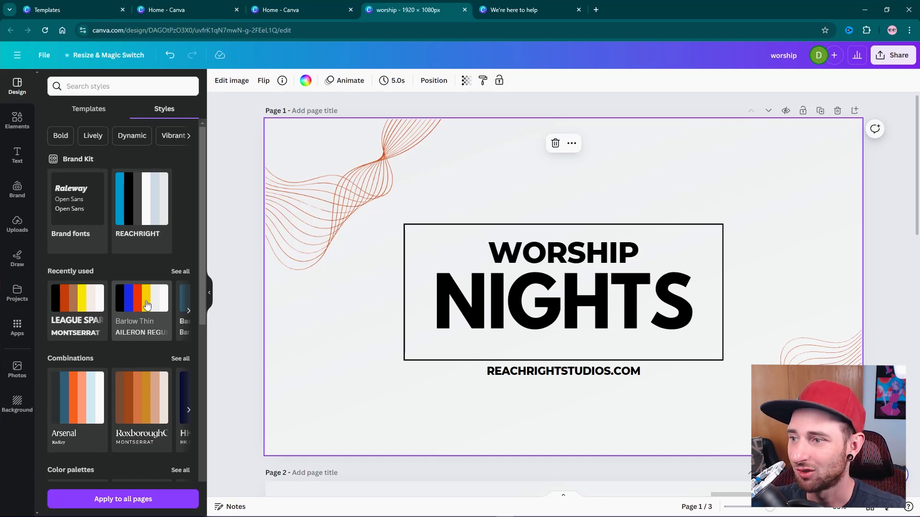
Alternate page 1 between the two recently used combinations, ending on the Barlow Thin and Aileron style.
click(146, 305)
click(147, 303)
click(147, 302)
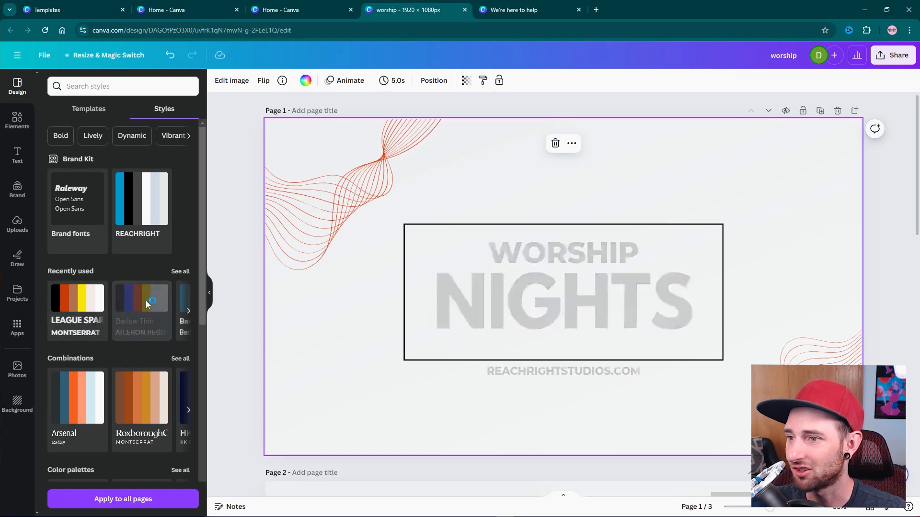
click(146, 303)
click(146, 304)
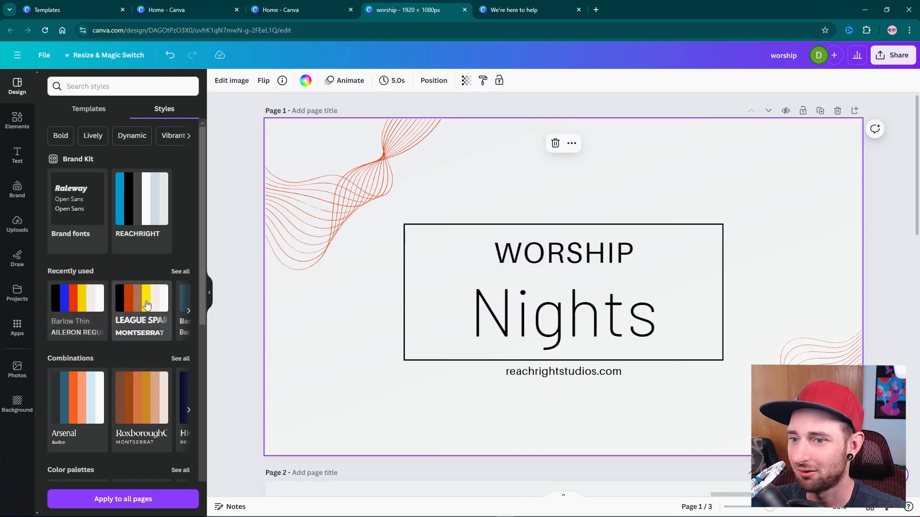
Shuffle the recently used combinations and undo until page 1 has the League Spartan and Montserrat fonts with black wavy lines.
click(146, 304)
click(85, 312)
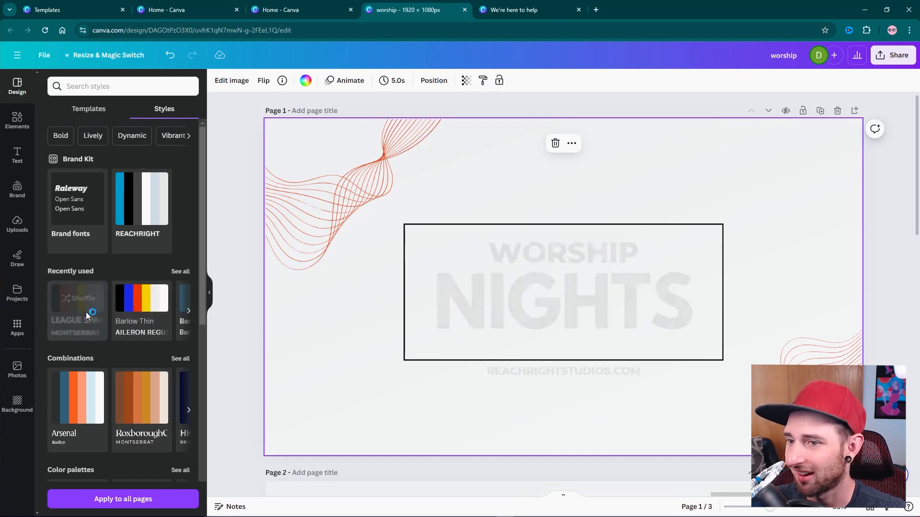
click(88, 310)
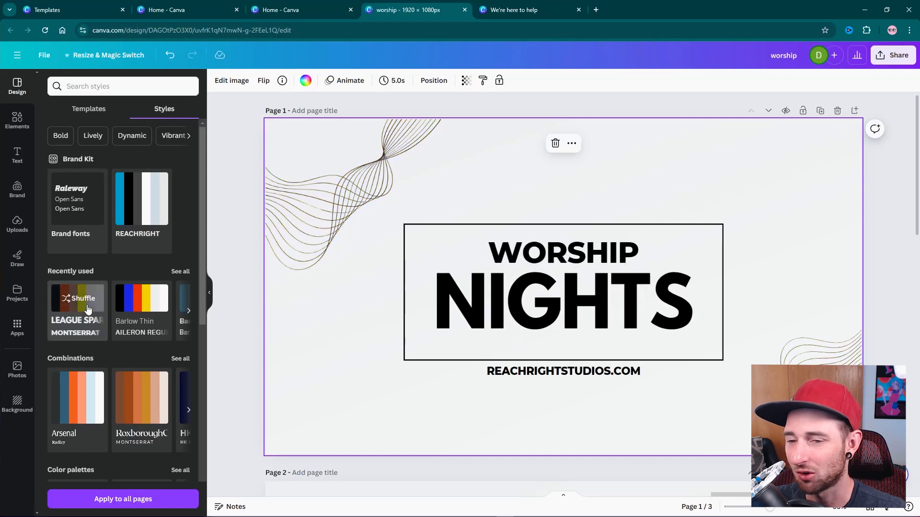
click(88, 310)
click(116, 310)
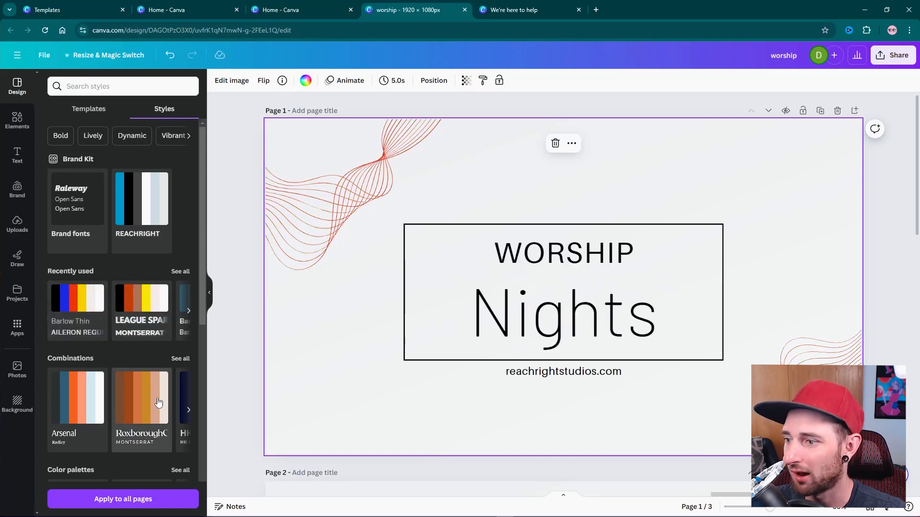
key(ctrl+z)
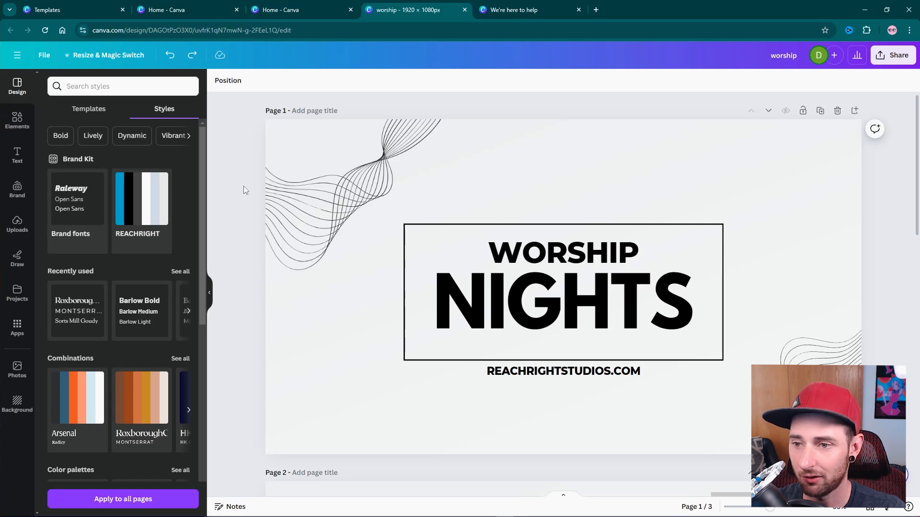
Examine the styling of pages 2 and 3 in comparison with the cover page.
scroll(330, 226, down, 3)
scroll(330, 226, up, 3)
scroll(331, 226, down, 4)
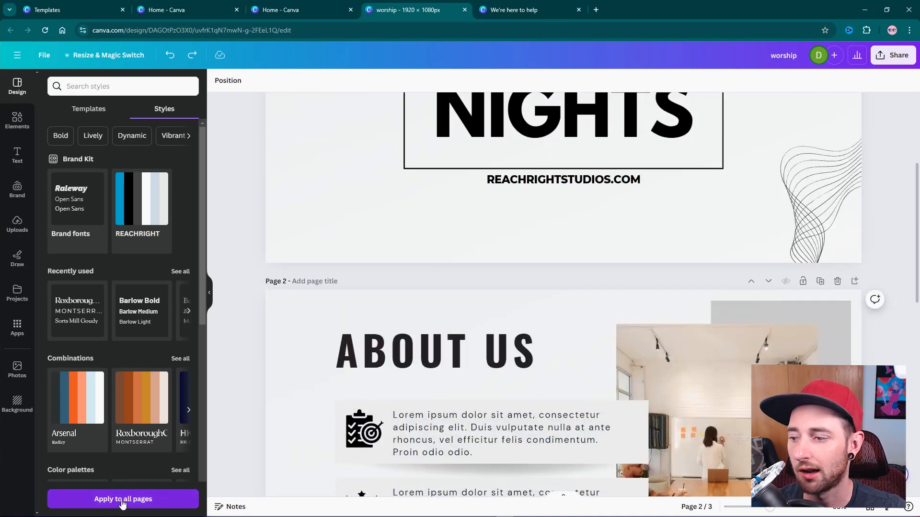
scroll(387, 353, down, 1)
scroll(384, 346, down, 10)
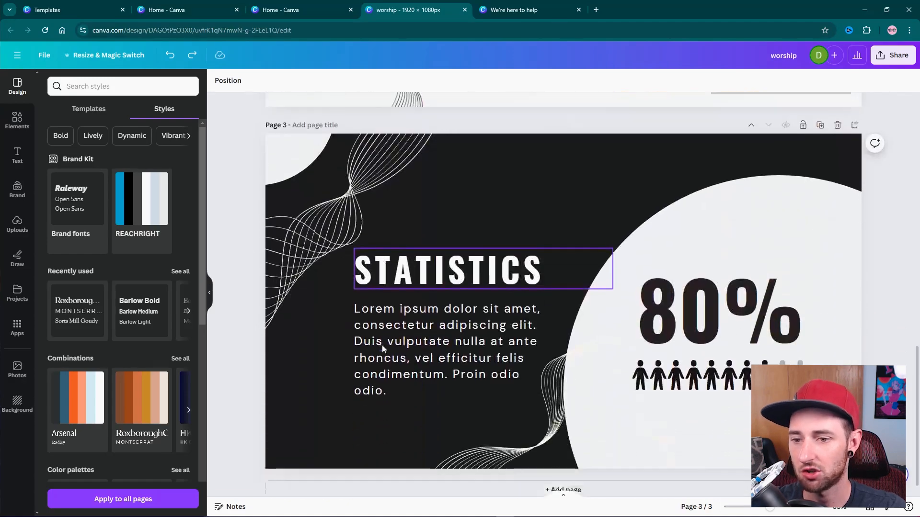
scroll(383, 346, up, 12)
scroll(383, 346, up, 3)
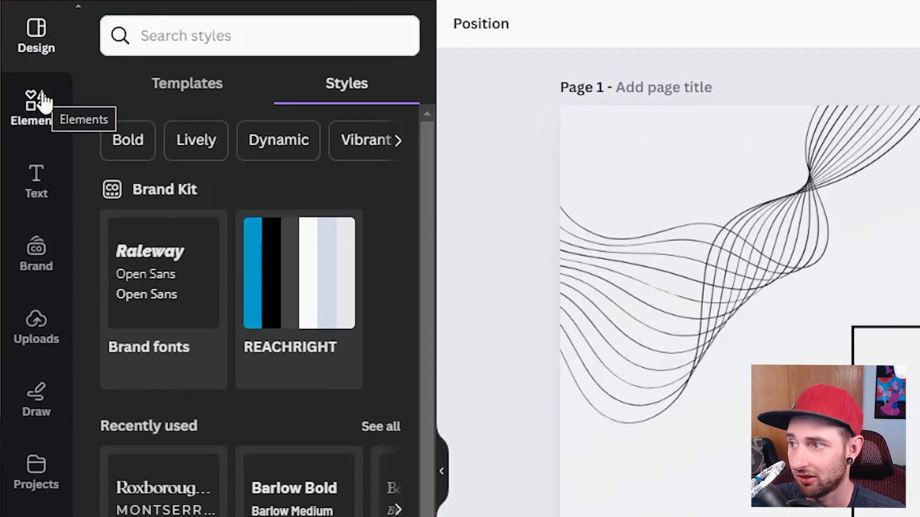
Browse the available element categories and search the elements for "worship".
click(38, 122)
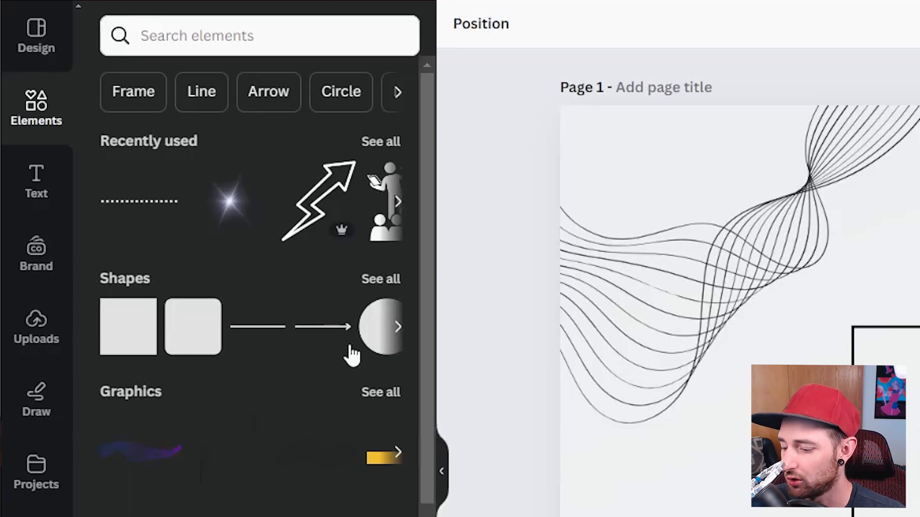
scroll(297, 360, down, 5)
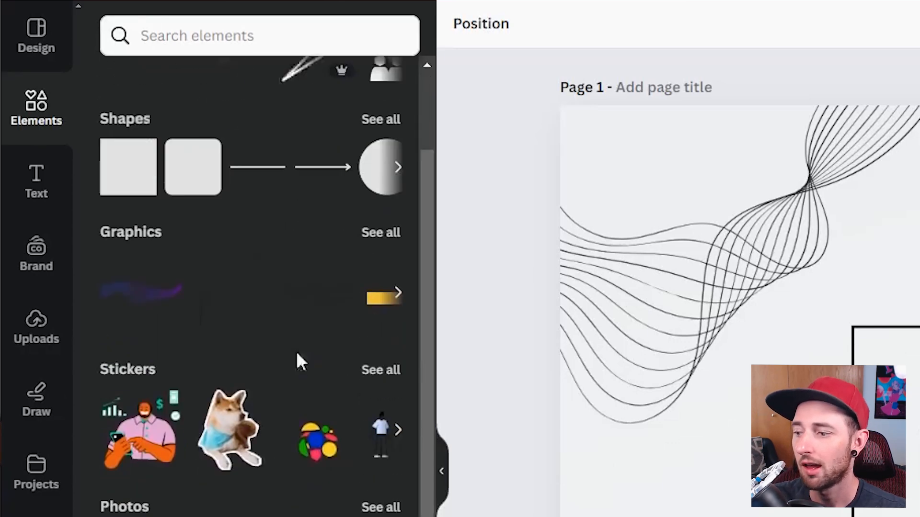
scroll(326, 388, up, 5)
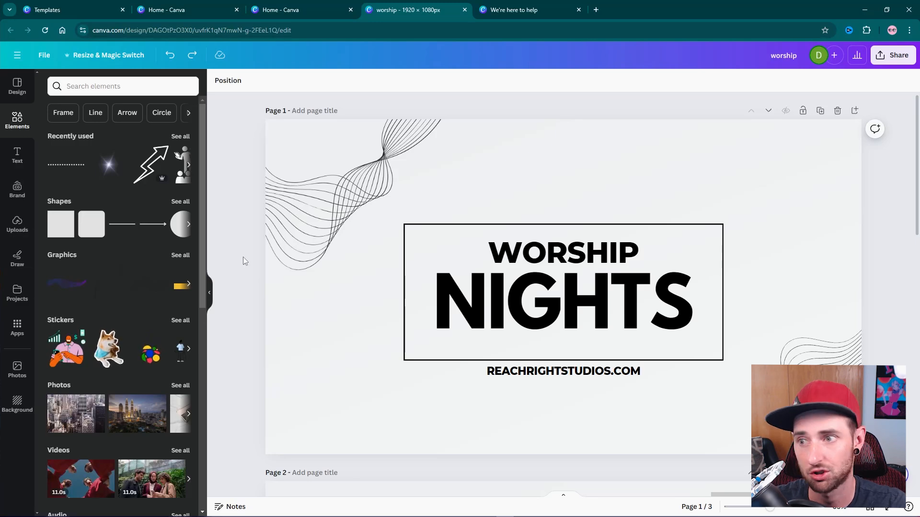
click(144, 86)
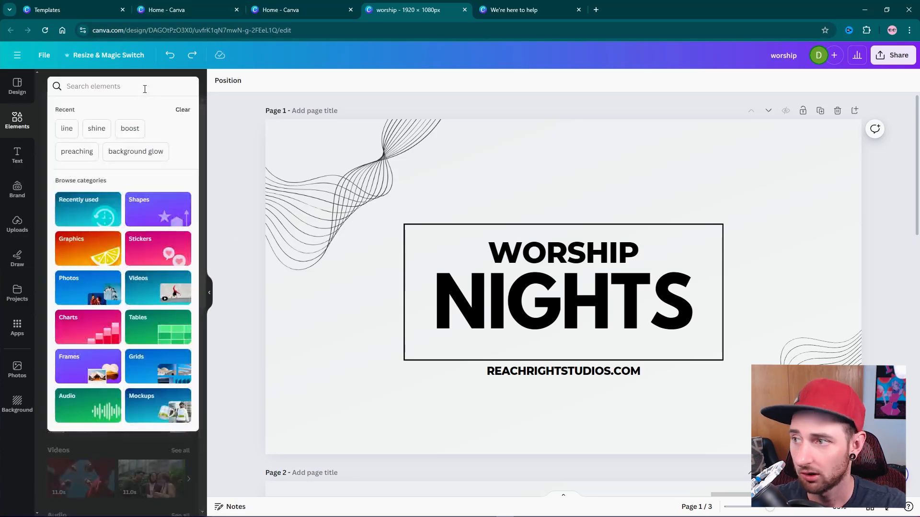
text(worship)
key(Return)
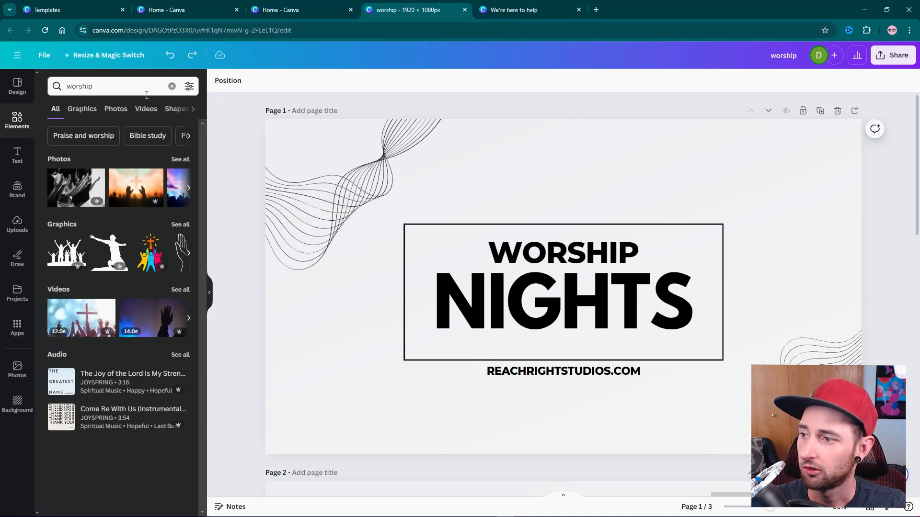
Try the family silhouette graphic in the lower-left corner of page 1 and delete it.
click(62, 250)
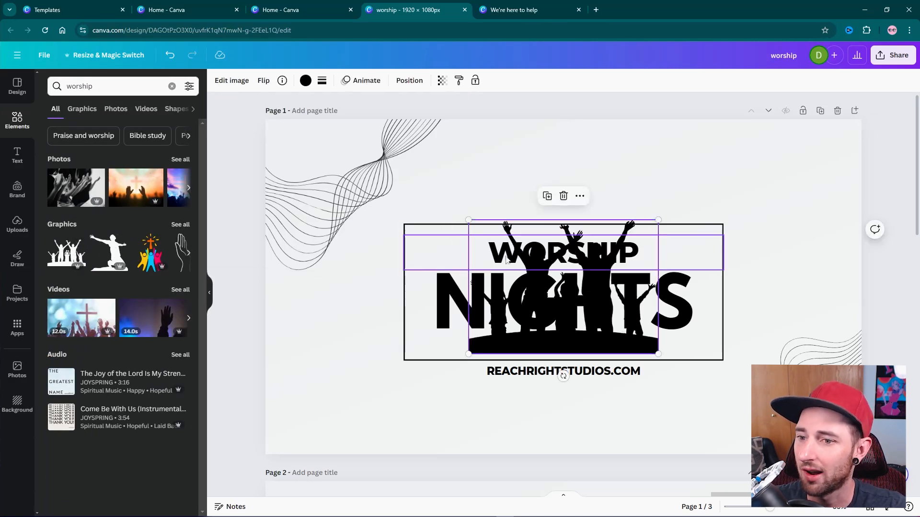
drag(617, 286, 420, 394)
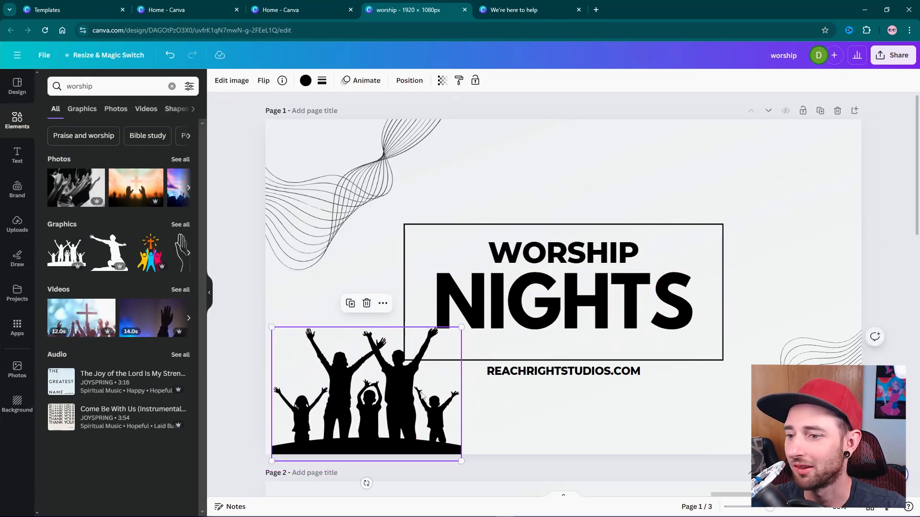
click(366, 303)
Try the outlined raised-hands graphic in page 1's lower-left corner, delete it, and look through the full set of worship graphics.
click(178, 249)
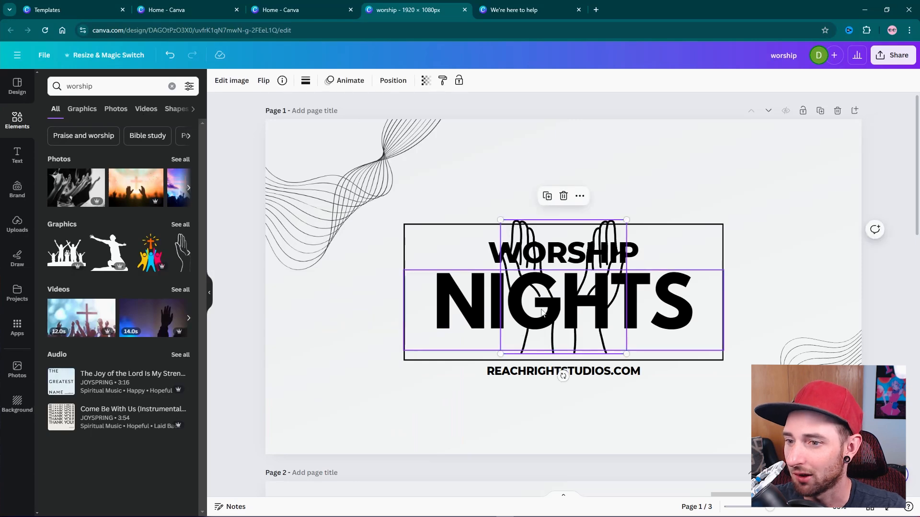
drag(558, 255, 360, 379)
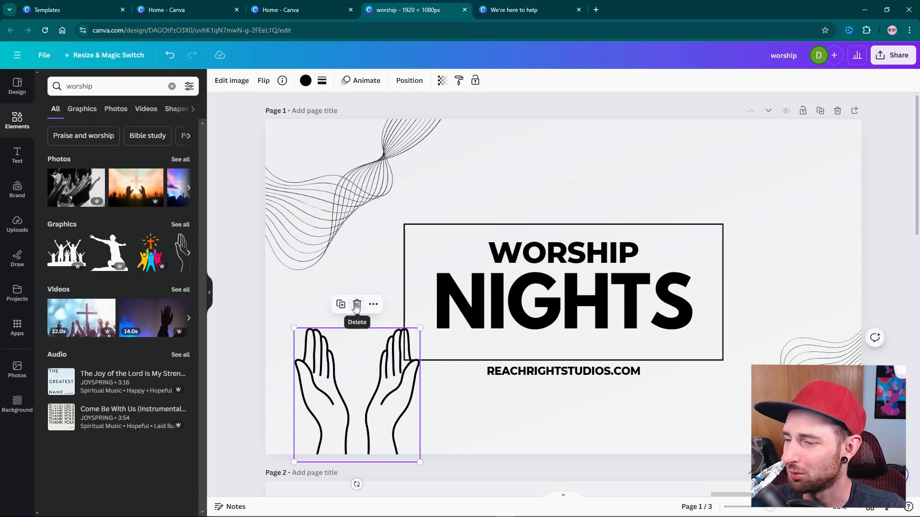
click(180, 224)
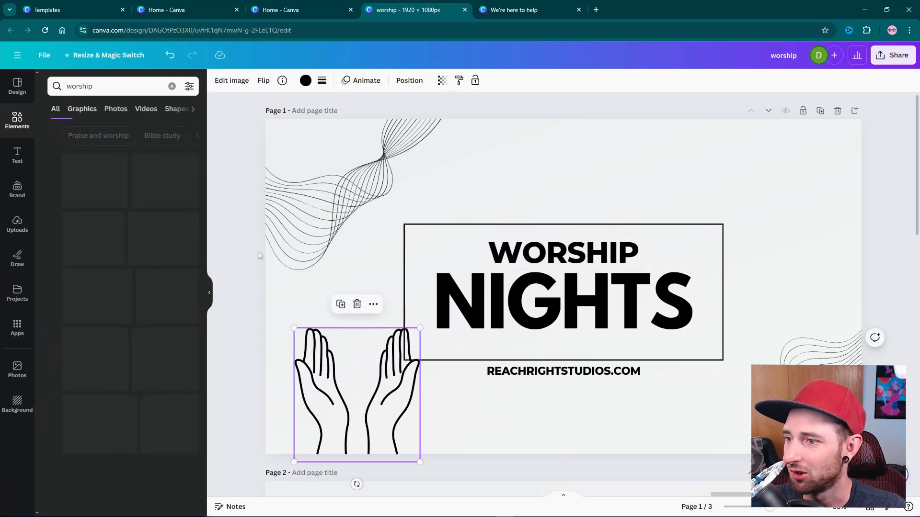
click(357, 305)
scroll(120, 300, down, 10)
scroll(120, 300, up, 10)
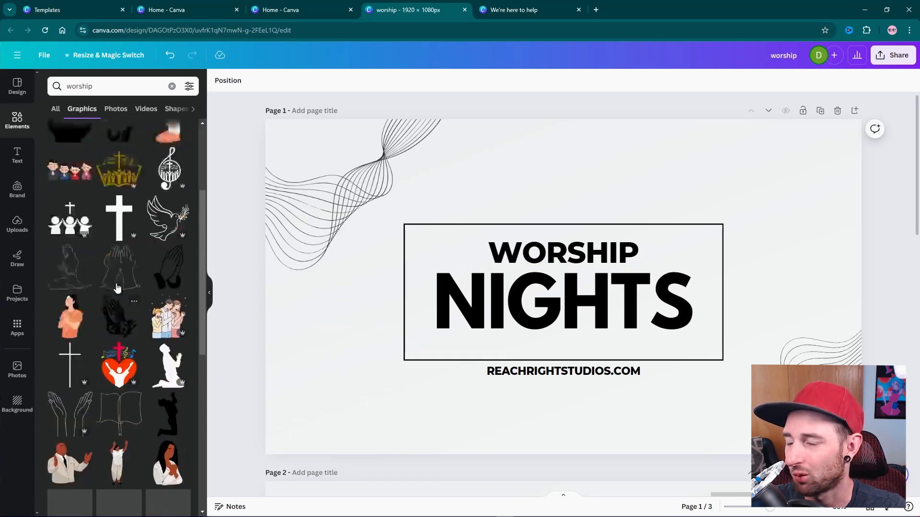
click(56, 109)
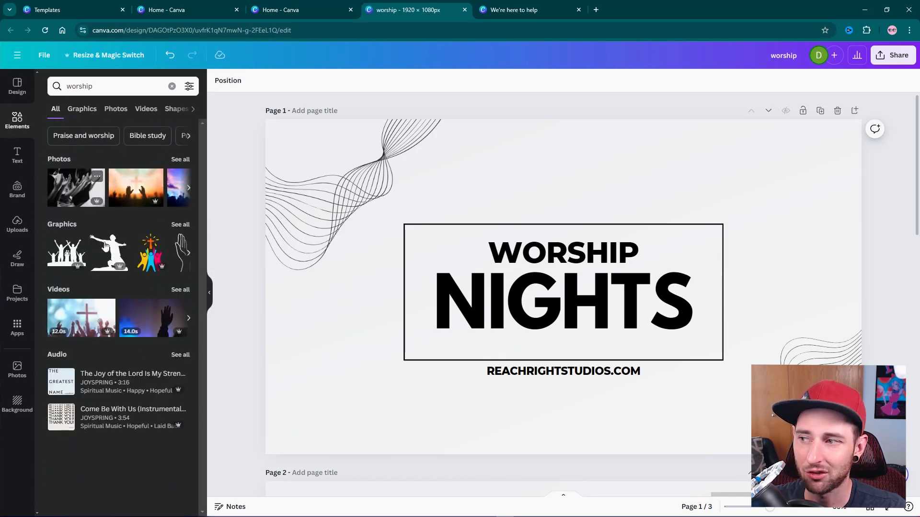
Add the black-and-white raised-hands photo to page 1 and enlarge and position it to cover the whole page.
click(74, 184)
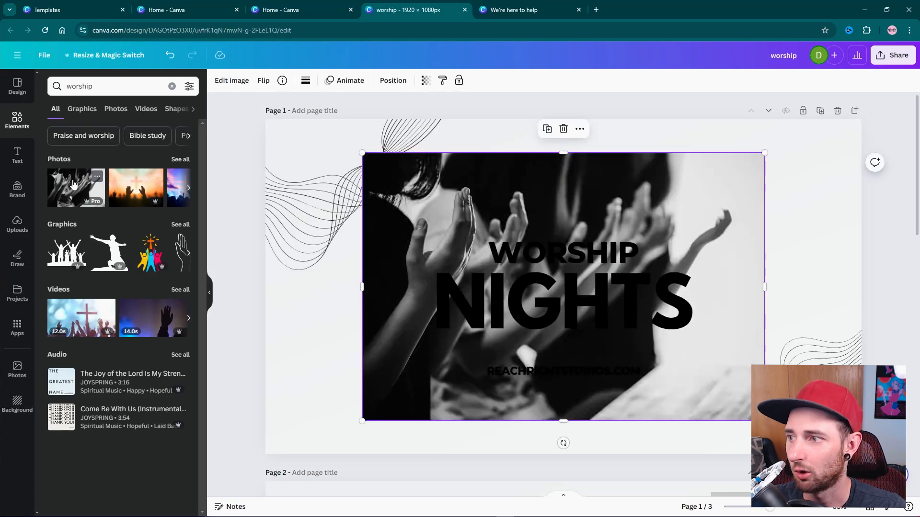
drag(720, 230, 621, 193)
drag(669, 388, 861, 515)
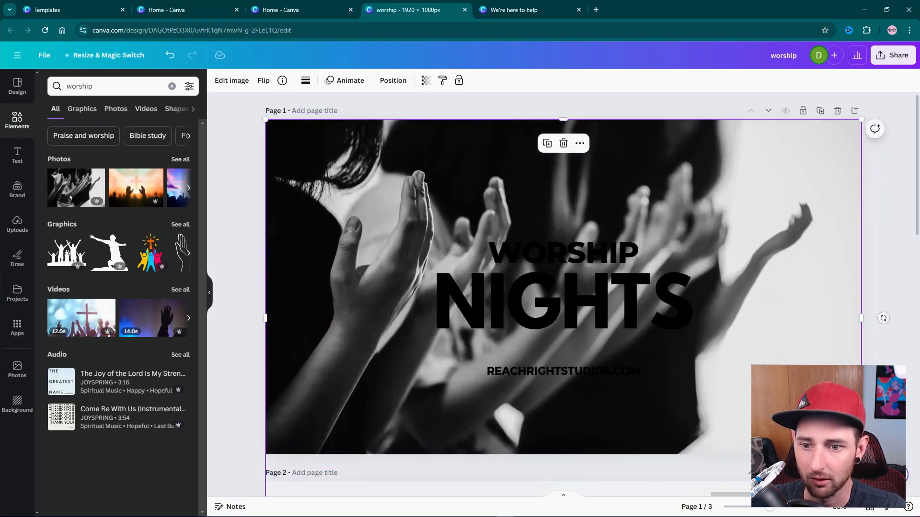
drag(809, 424, 809, 410)
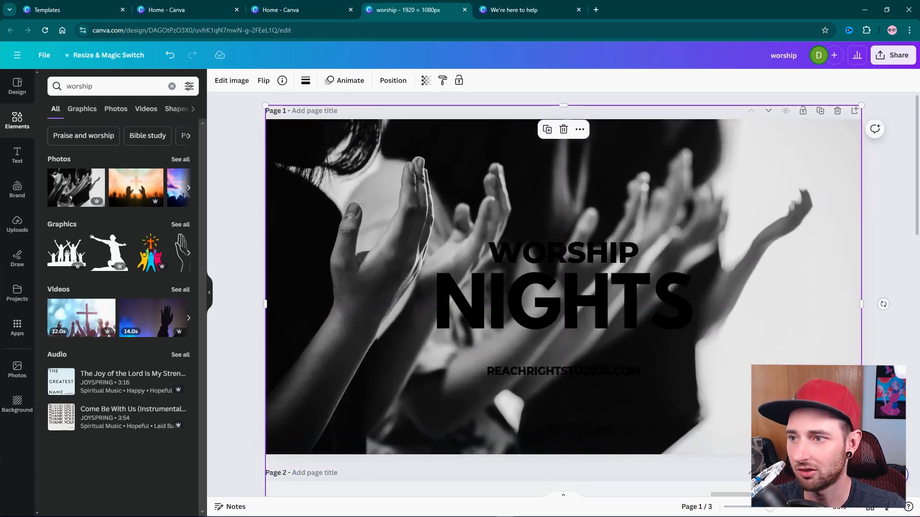
Send the raised-hands photo to the back, behind the title, frame and wavy lines on page 1.
click(580, 130)
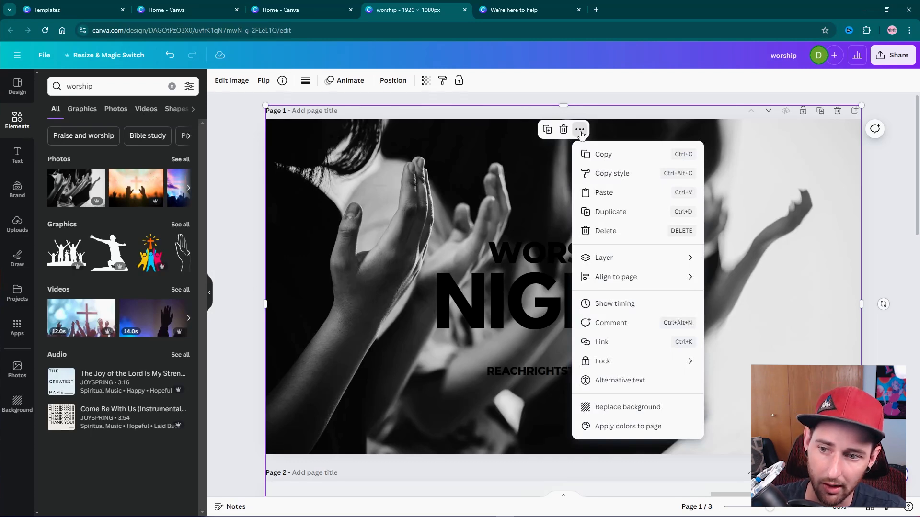
mouse_move(647, 264)
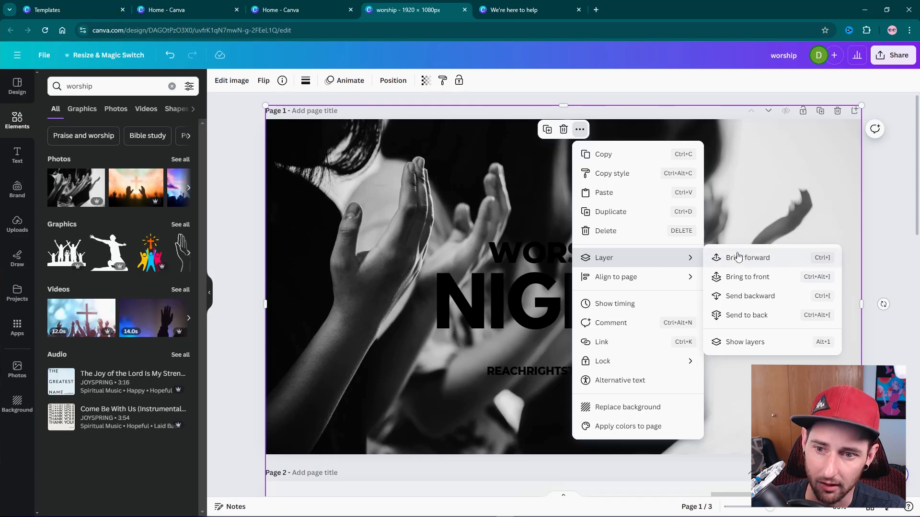
click(744, 315)
click(891, 171)
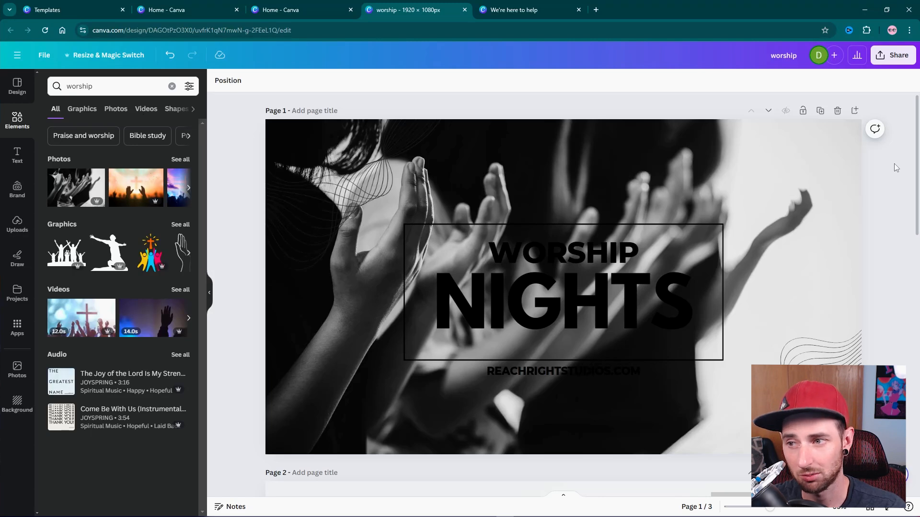
Set the transparency of the raised-hands background photo on page 1 to 9.
click(842, 171)
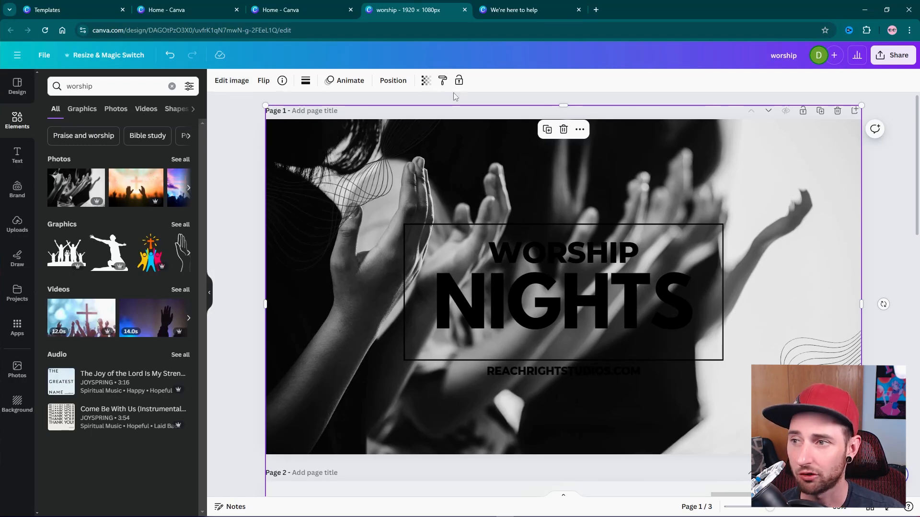
click(426, 80)
drag(395, 124, 344, 126)
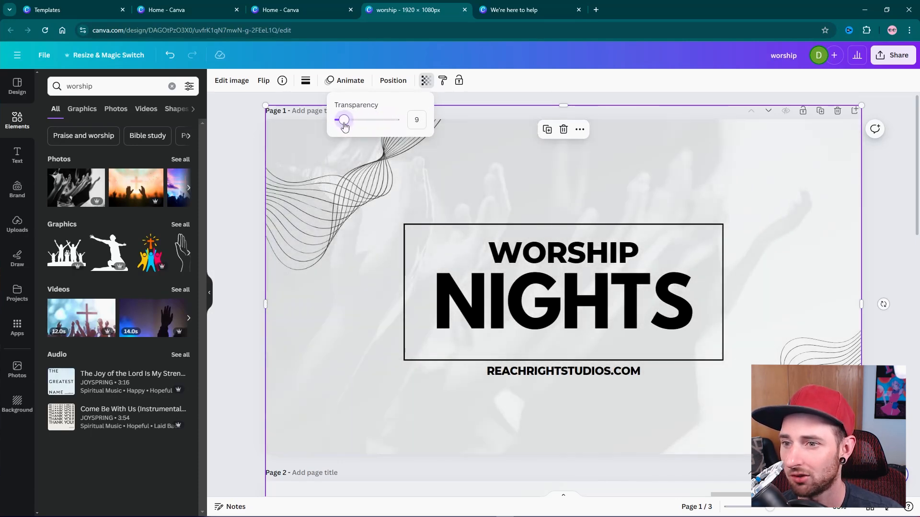
click(234, 121)
click(234, 120)
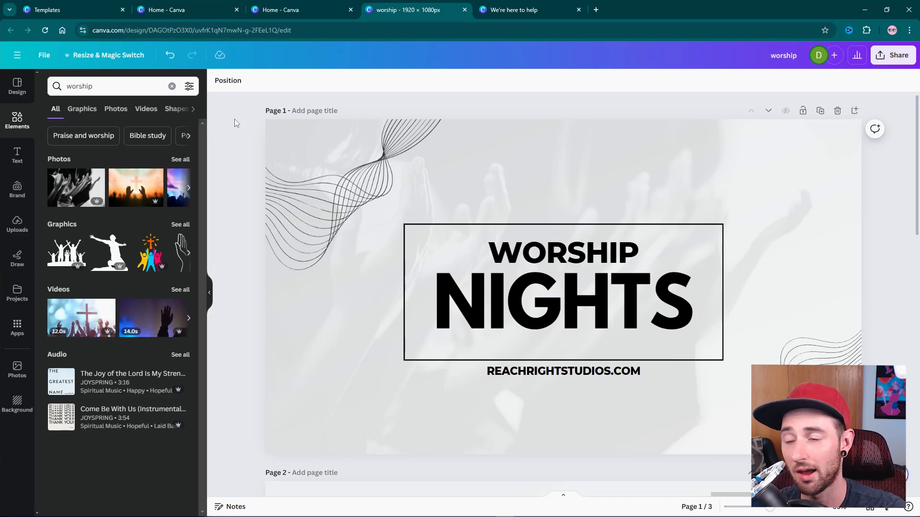
Adjust the raised-hands background photo on page 1 to brightness -13 and contrast 100.
click(666, 160)
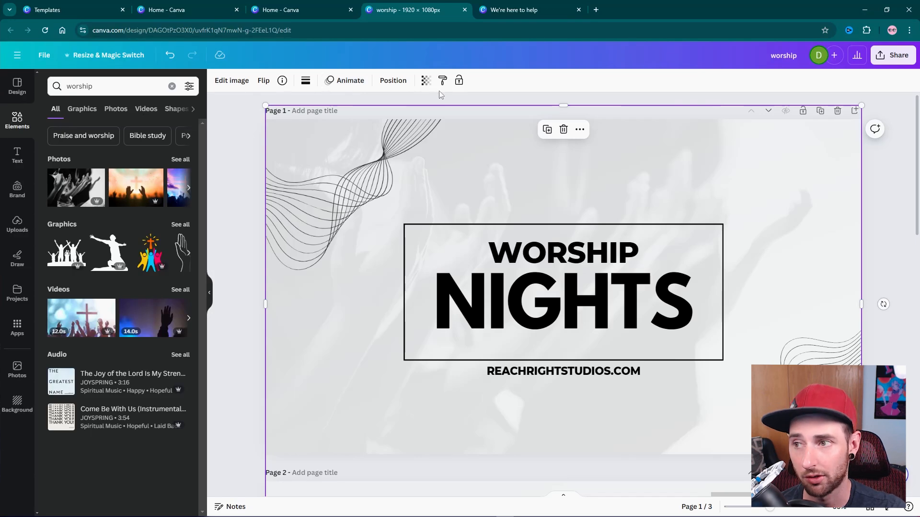
click(232, 81)
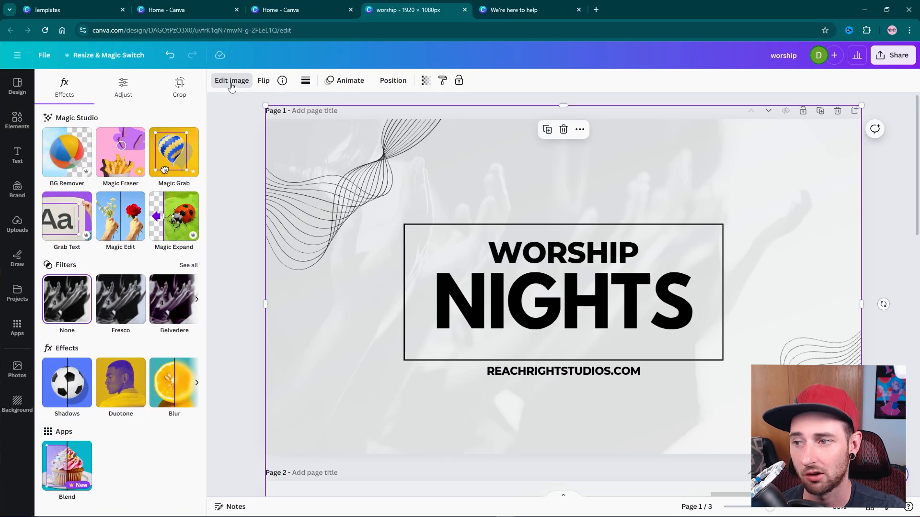
click(130, 95)
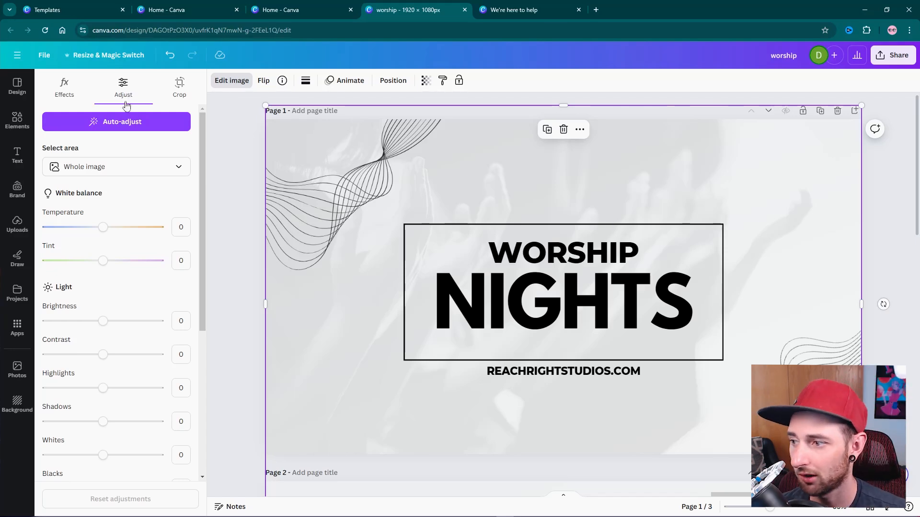
scroll(115, 237, down, 1)
scroll(115, 237, down, 2)
drag(104, 226, 168, 230)
drag(102, 260, 246, 253)
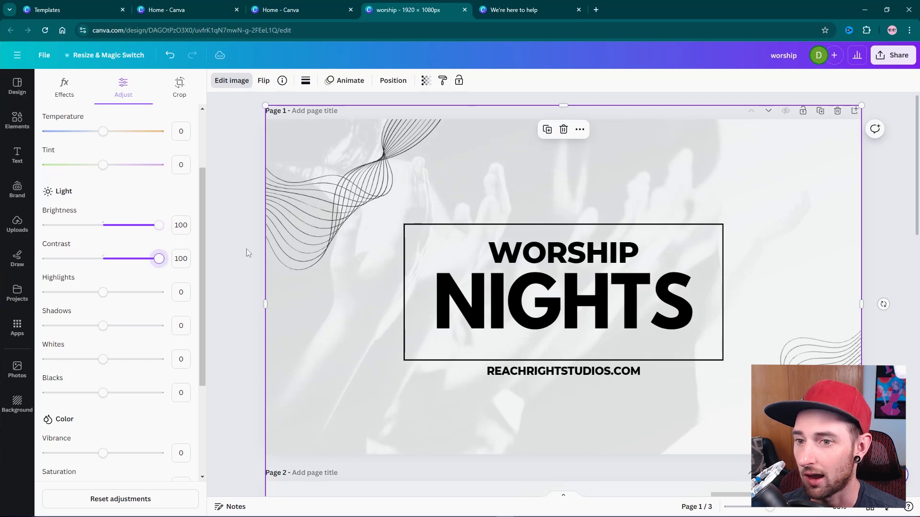
drag(159, 225, 96, 235)
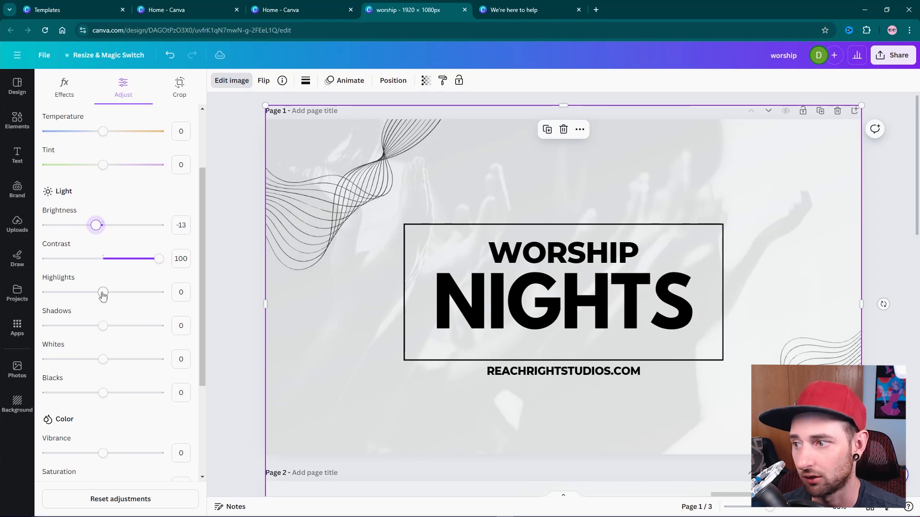
Set the background photo's blacks to 3, saturation to -100 and sharpness to 23.
scroll(102, 295, down, 1)
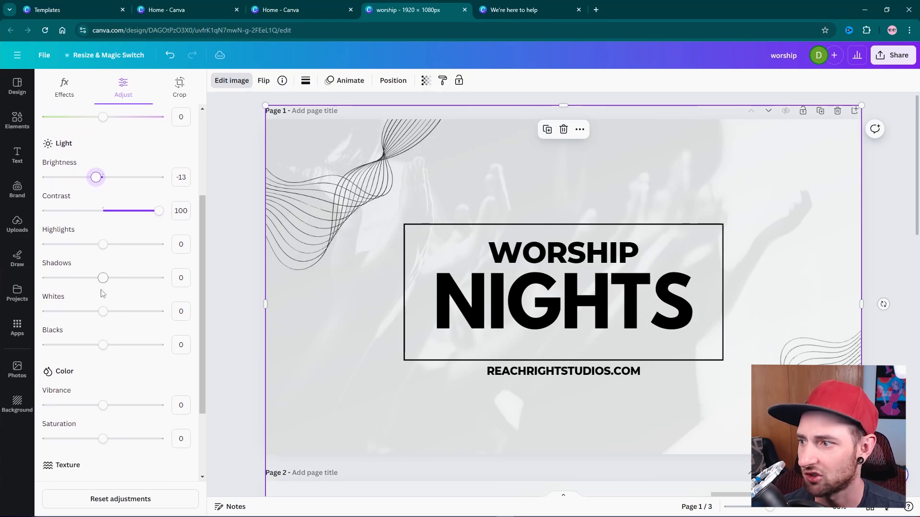
scroll(103, 311, down, 1)
mouse_move(103, 297)
mouse_down()
mouse_move(152, 298)
mouse_move(106, 305)
mouse_up()
scroll(104, 309, down, 2)
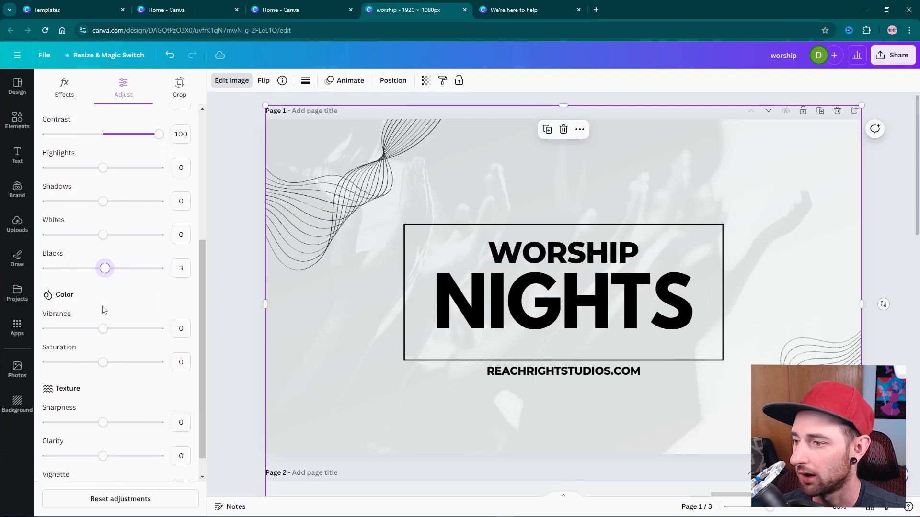
drag(103, 337, 47, 336)
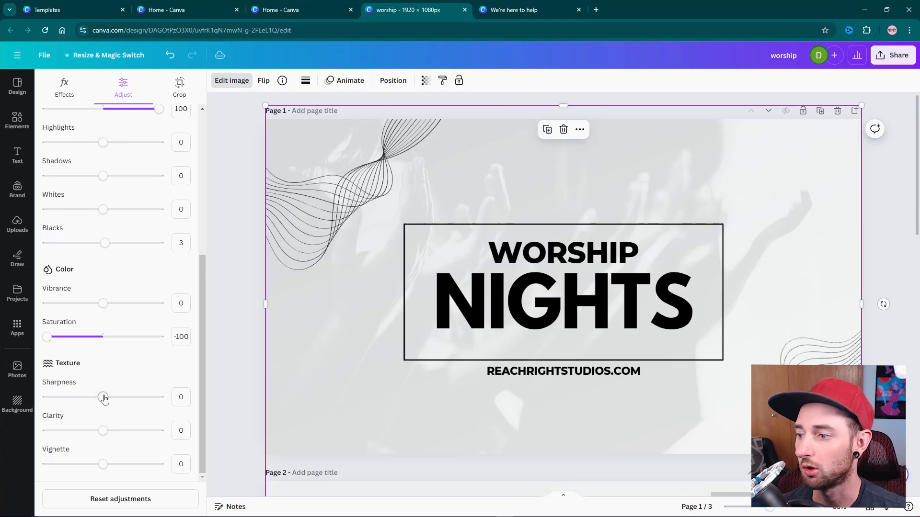
mouse_move(103, 397)
mouse_down()
mouse_move(159, 400)
mouse_move(103, 401)
mouse_move(118, 404)
mouse_up()
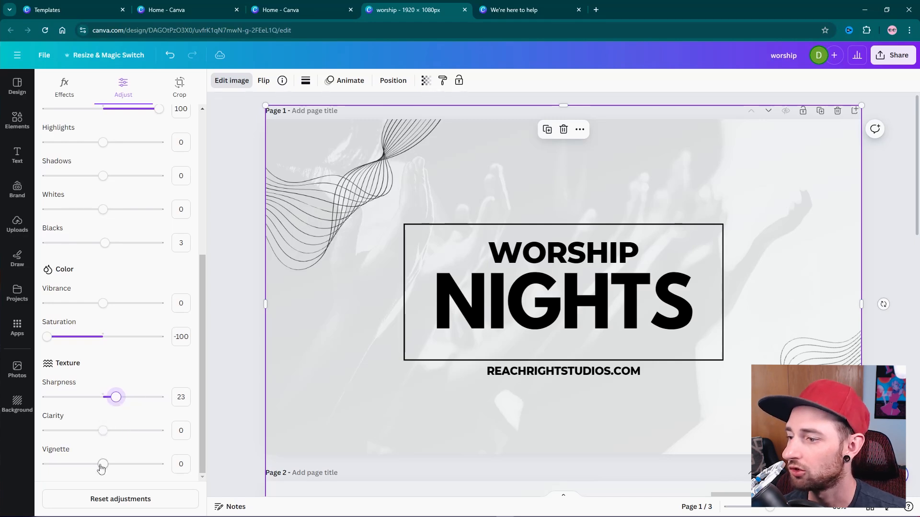
mouse_move(102, 464)
mouse_down()
mouse_move(376, 436)
mouse_move(102, 467)
mouse_up()
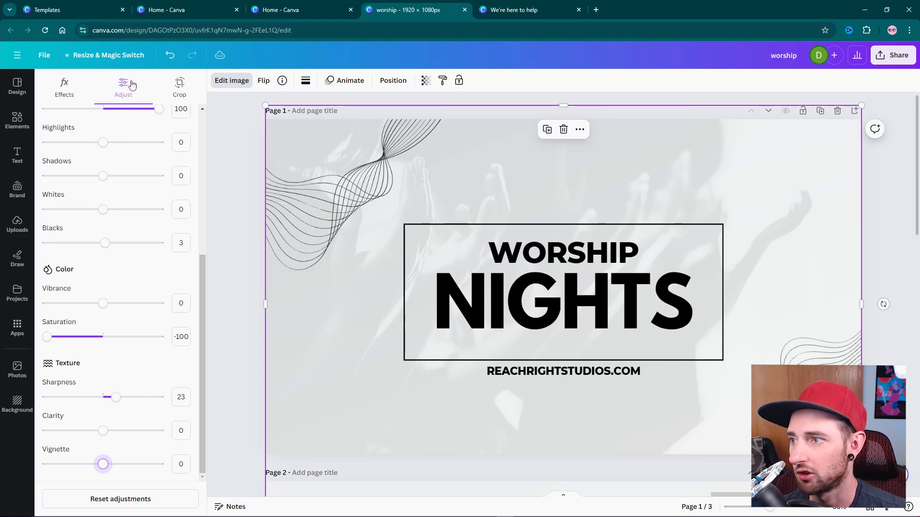
Apply a whole-image blur with an intensity of 26 to the raised-hands background photo.
click(72, 90)
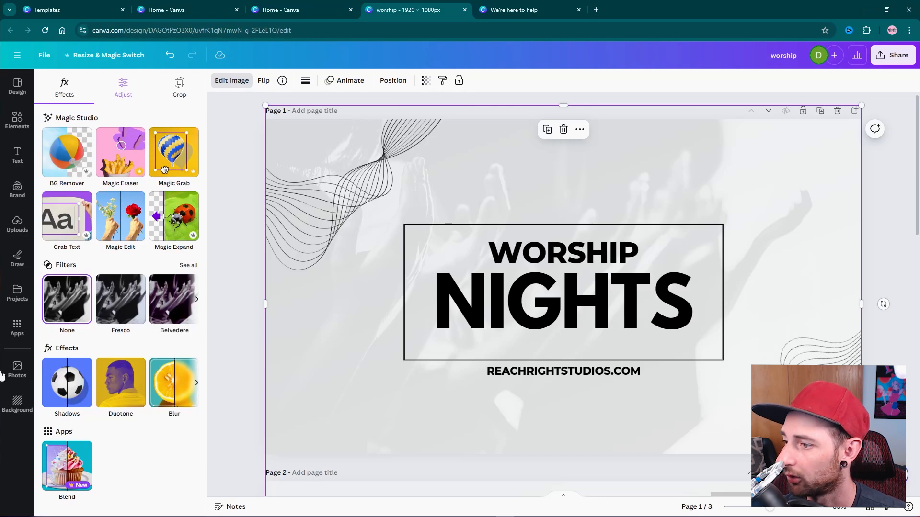
click(174, 403)
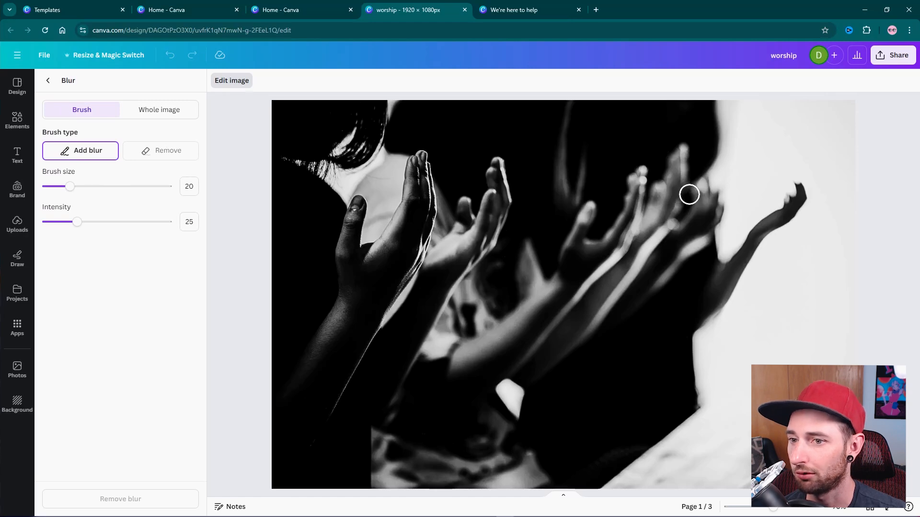
drag(67, 186, 126, 186)
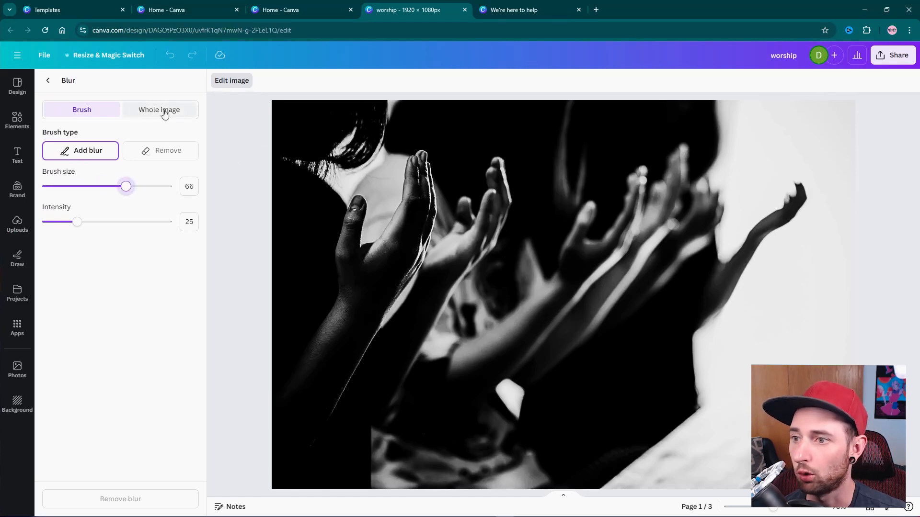
click(148, 116)
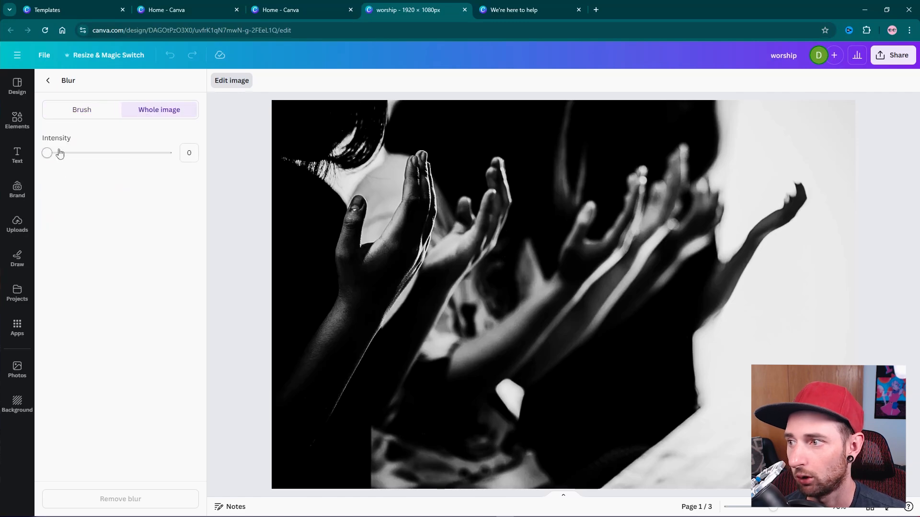
drag(52, 153, 79, 154)
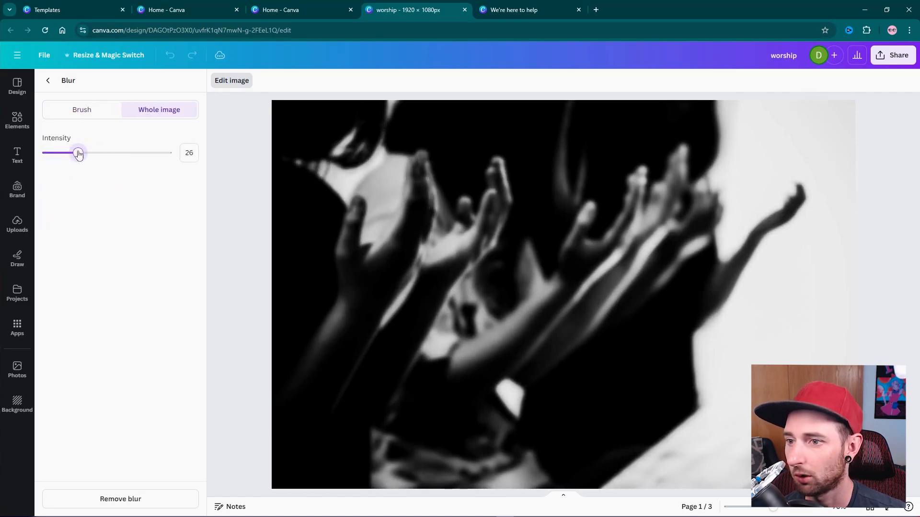
click(48, 81)
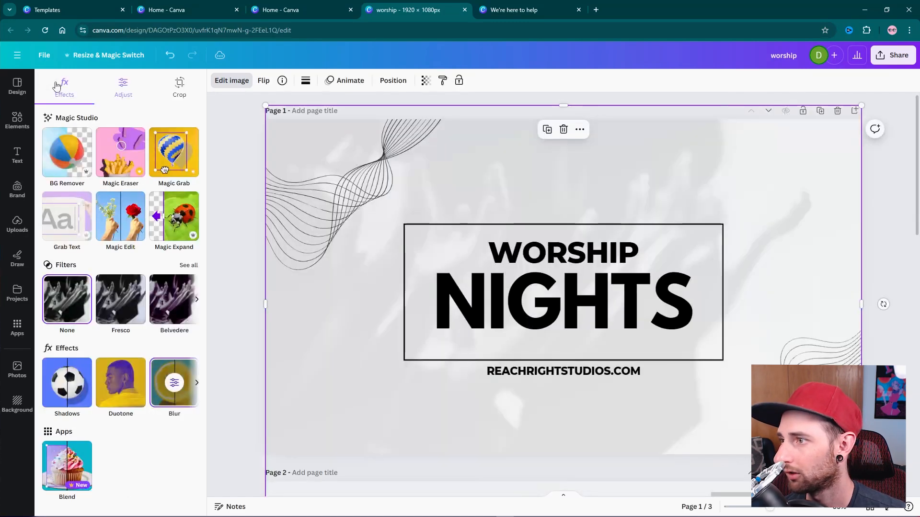
click(892, 211)
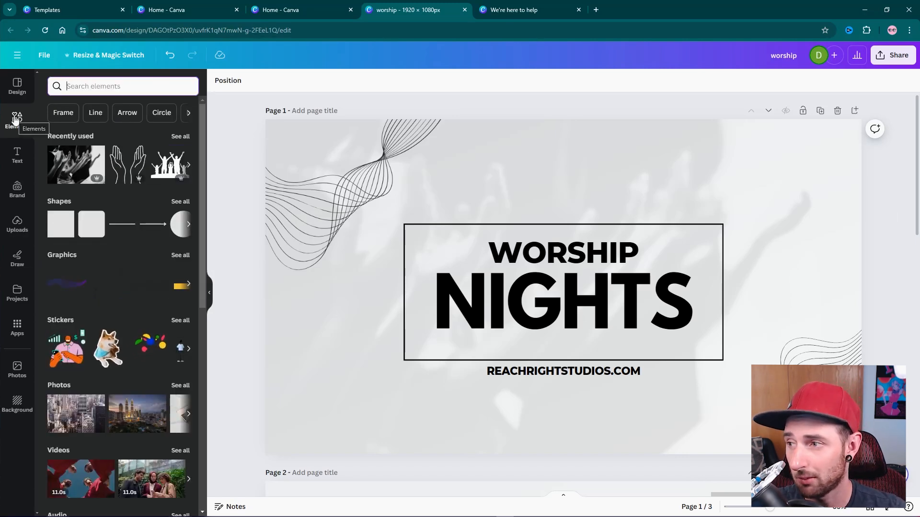
Try the outlined raised-hands graphic beside the title frame on page 1, and delete it.
click(127, 164)
drag(620, 296, 397, 341)
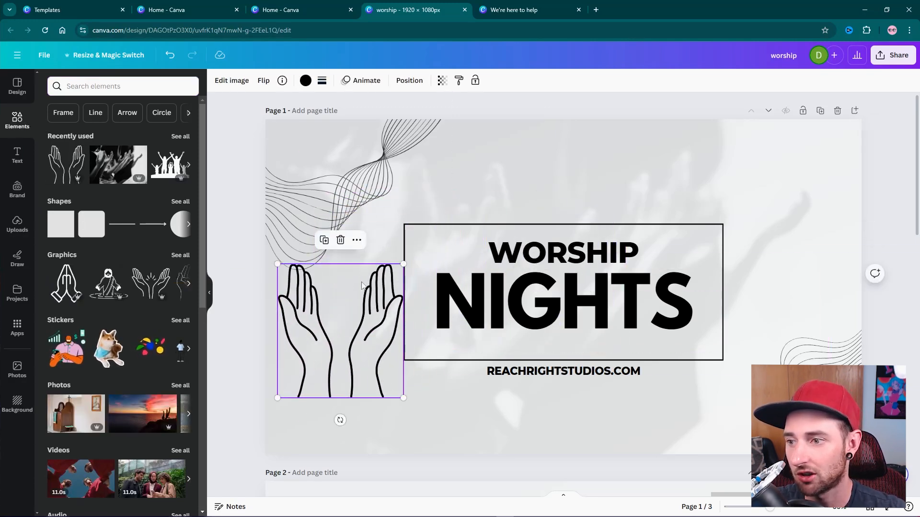
click(341, 241)
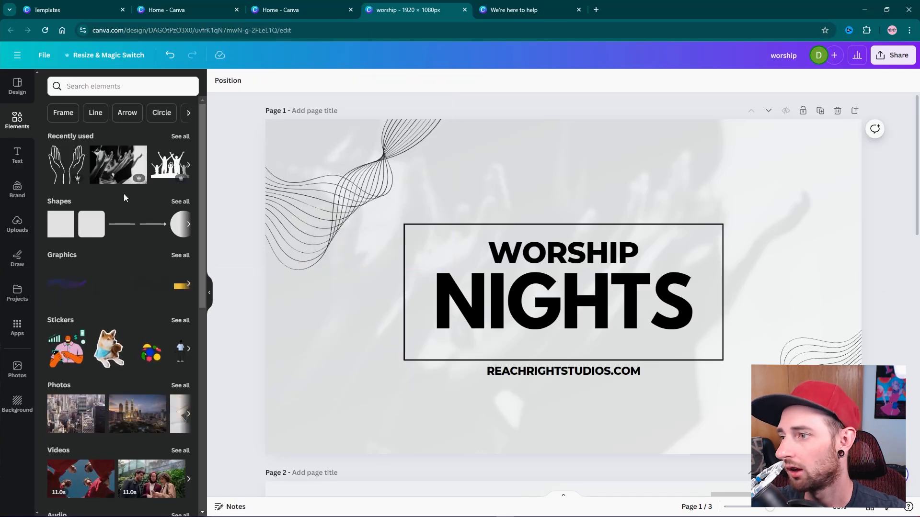
click(123, 230)
drag(549, 267, 530, 192)
key(Delete)
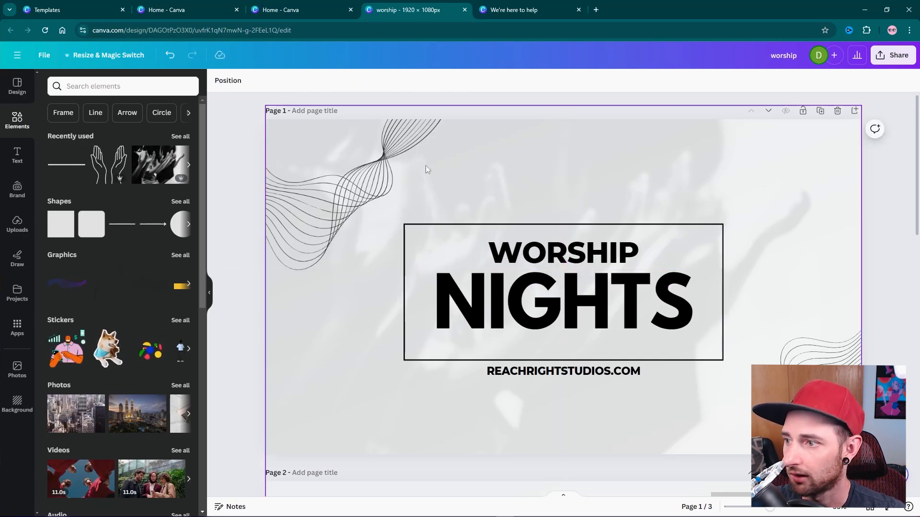
Add a plain straight line beneath the REACHRIGHTSTUDIOS.COM text on page 1 and align its left end with the start of the text.
click(121, 225)
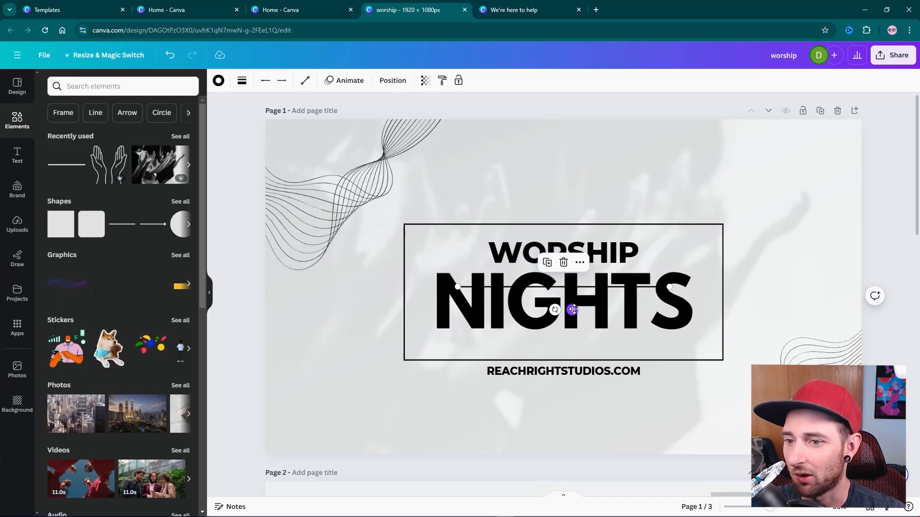
drag(572, 310, 573, 207)
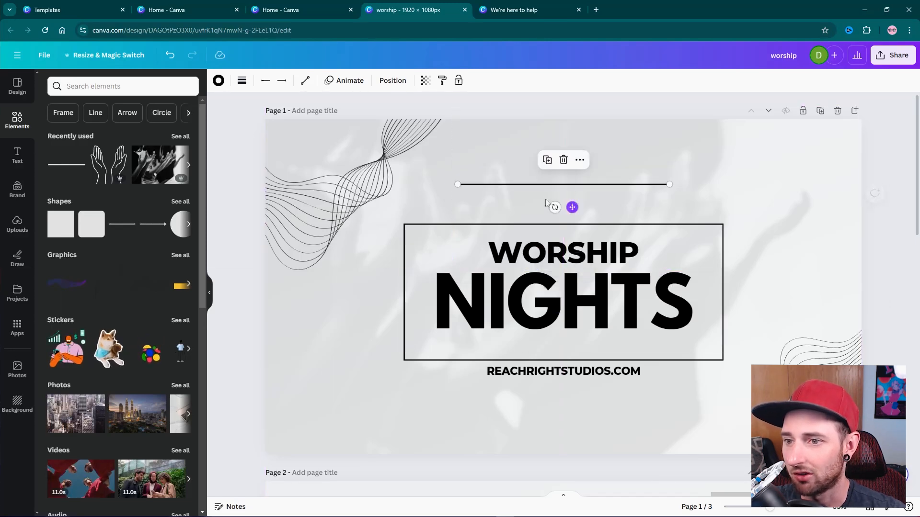
mouse_move(457, 185)
mouse_down()
mouse_move(602, 171)
mouse_move(668, 231)
mouse_move(653, 197)
mouse_move(505, 215)
mouse_move(448, 190)
mouse_up()
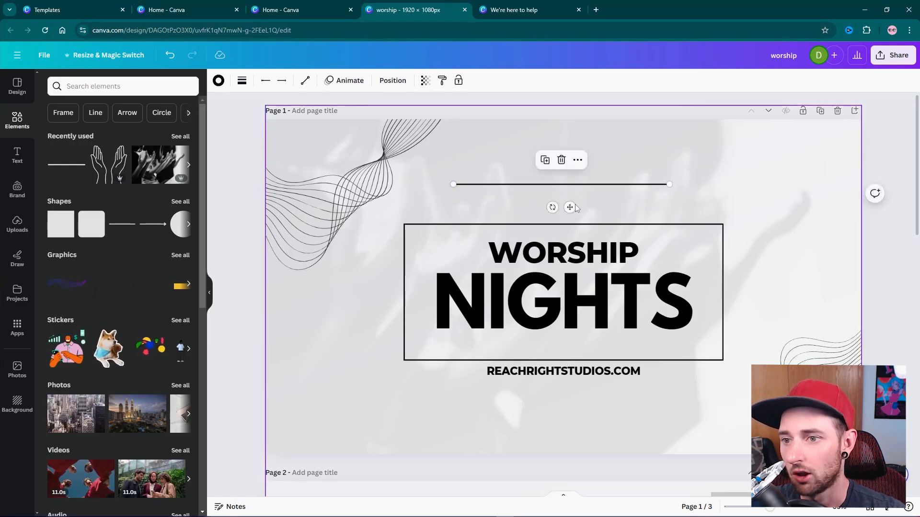
drag(570, 207, 570, 401)
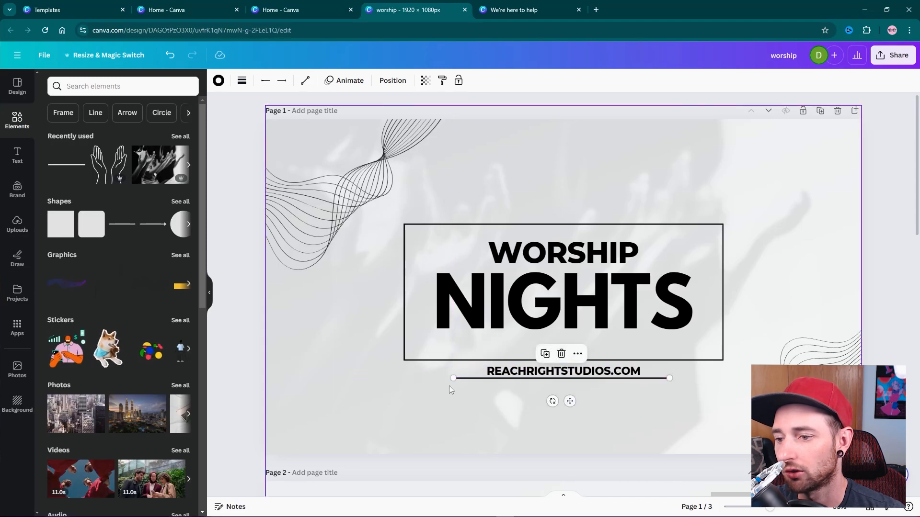
drag(451, 379, 485, 378)
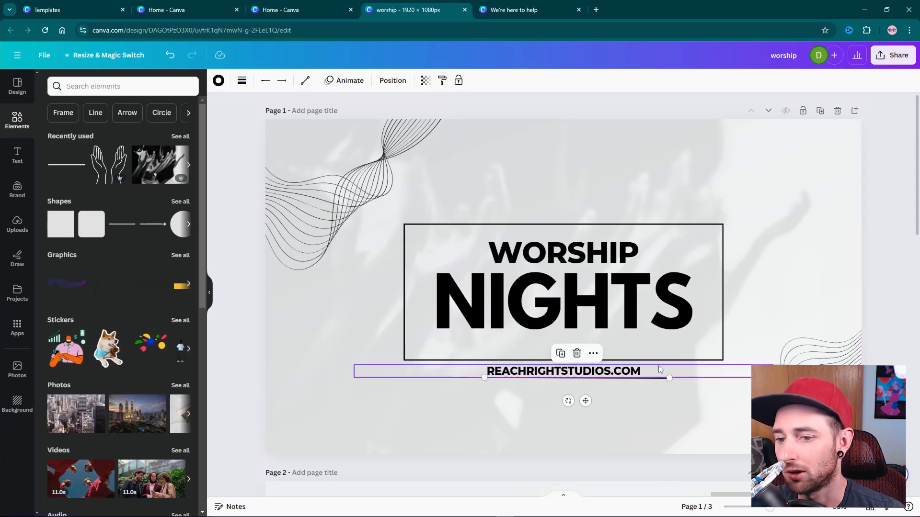
Shorten the line beneath REACHRIGHTSTUDIOS.COM on page 1 so that it matches the width of the text.
drag(670, 378, 644, 378)
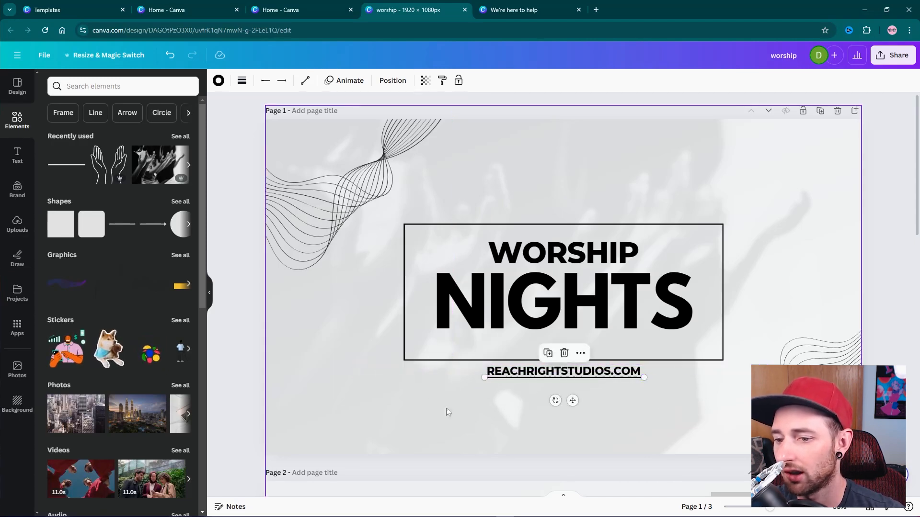
click(260, 316)
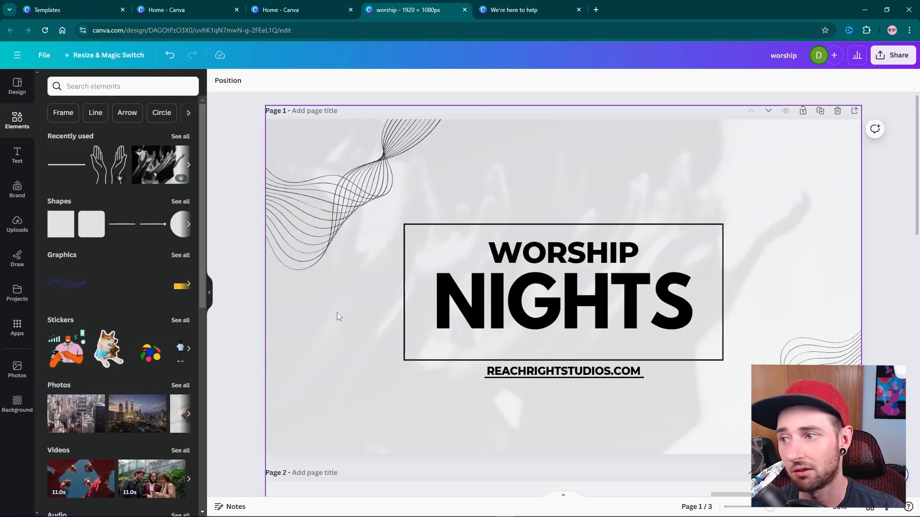
Add a circle shape, stretch it into a tall oval beside the title box on page 1, and delete it.
click(182, 221)
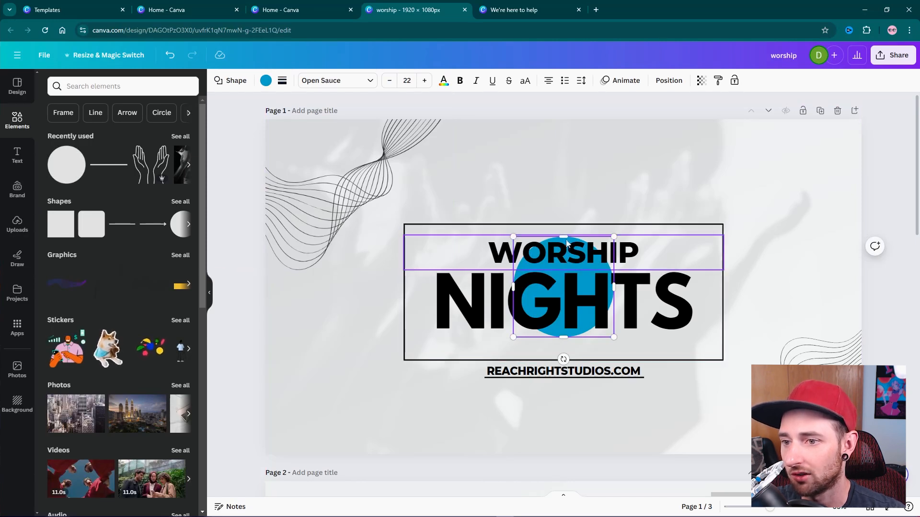
drag(584, 237, 555, 130)
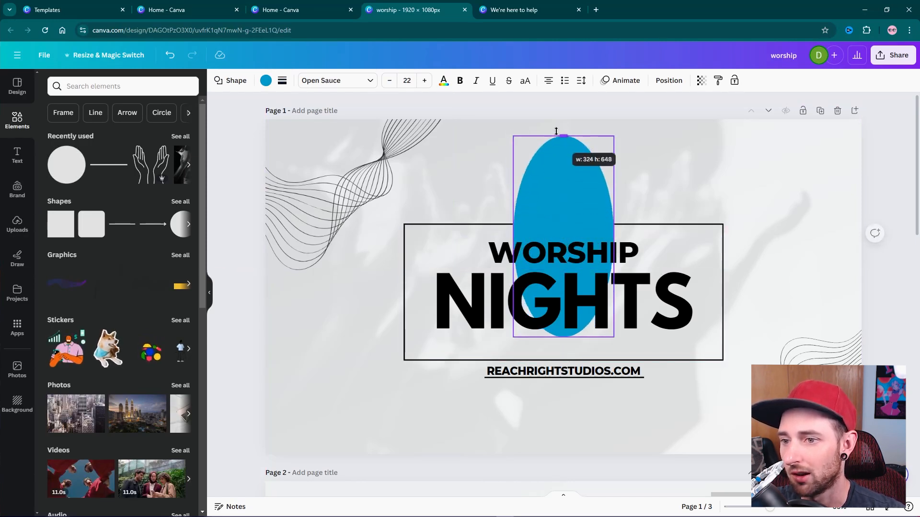
drag(584, 196, 784, 220)
drag(823, 166, 836, 197)
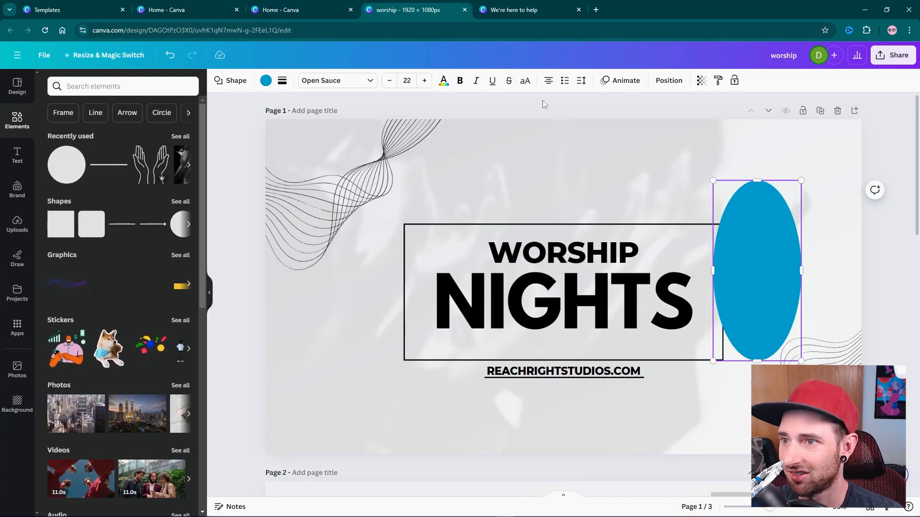
key(Delete)
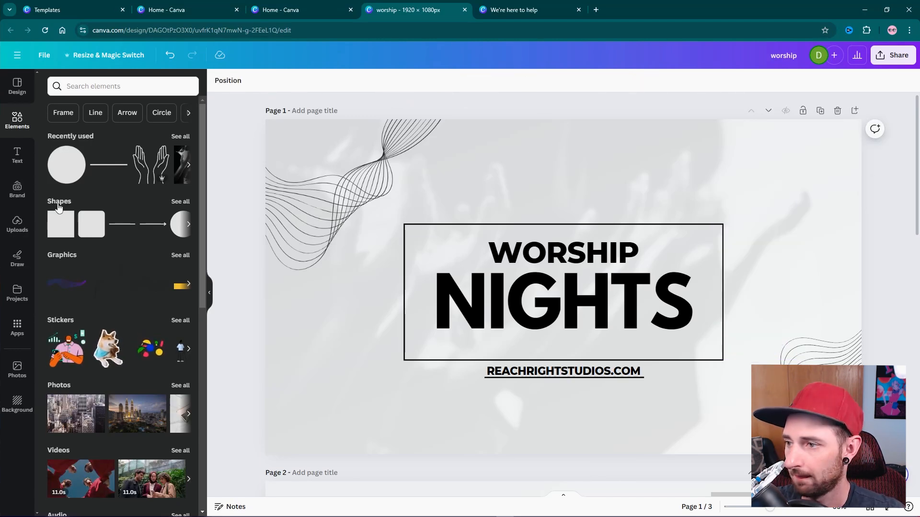
click(176, 207)
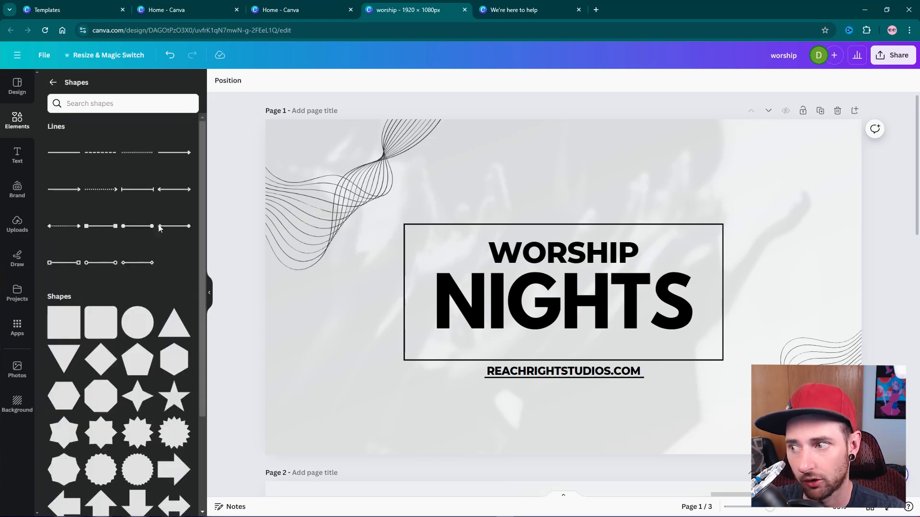
scroll(118, 199, down, 5)
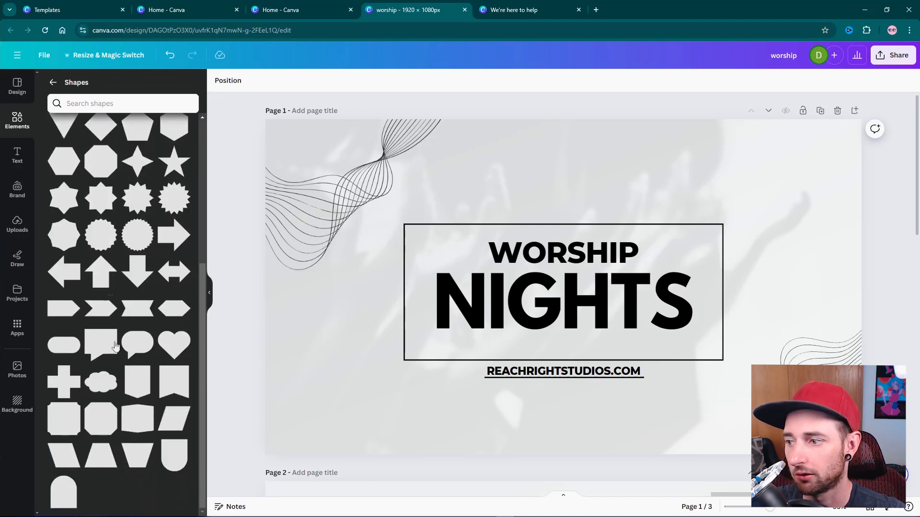
scroll(80, 142, up, 5)
click(53, 82)
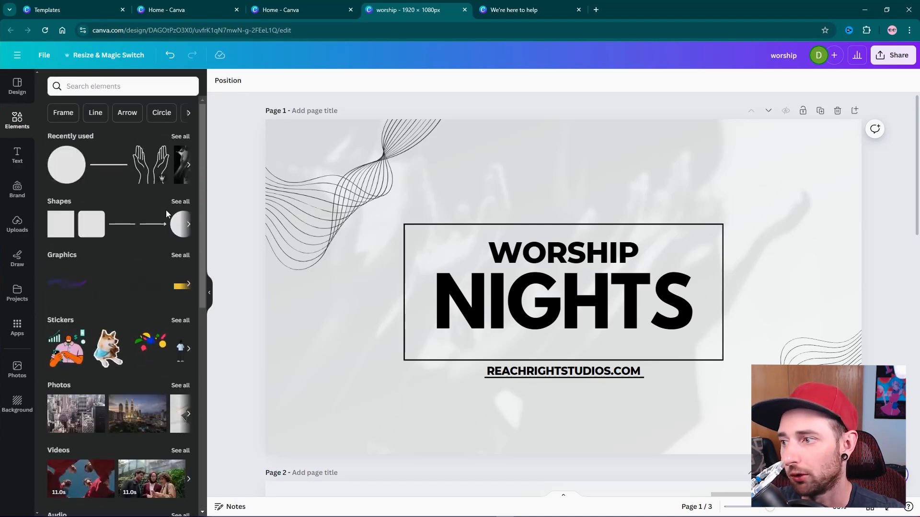
Add a progress ring chart to page 1 and place it beside the WORSHIP NIGHTS box, at the page's left edge.
scroll(91, 235, down, 4)
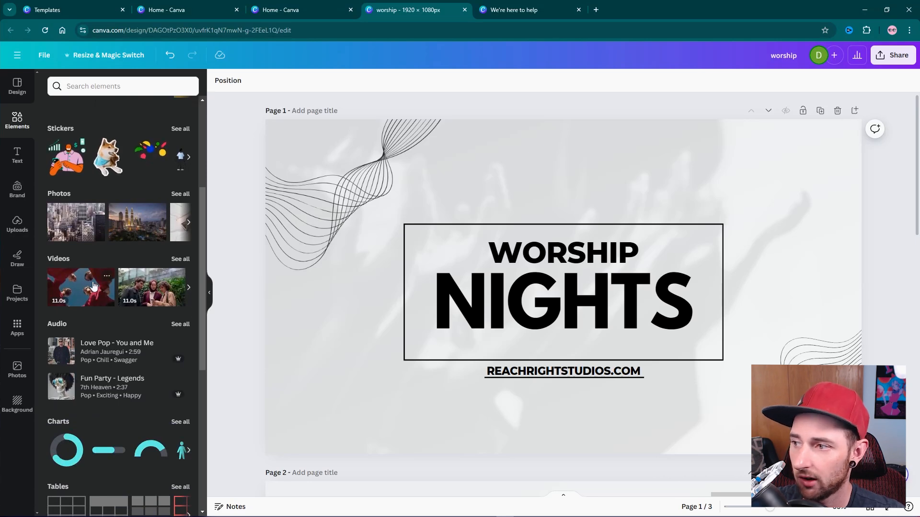
scroll(99, 288, down, 3)
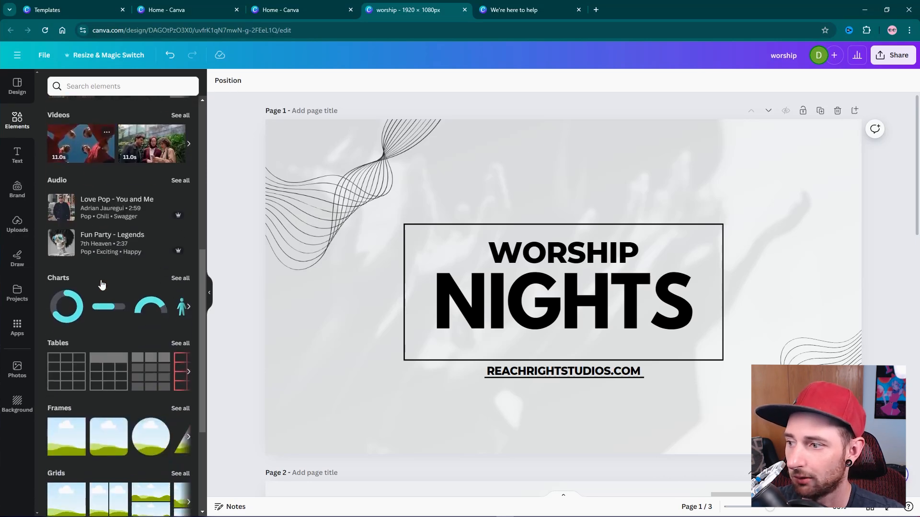
click(67, 310)
drag(594, 300, 372, 323)
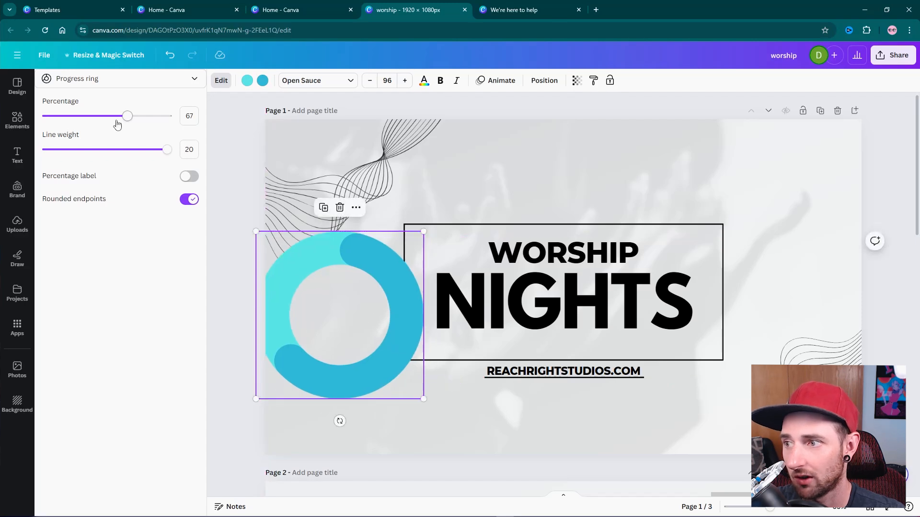
Set the progress ring's percentage to 75 and shrink the ring into the page's lower-left area.
drag(124, 119, 137, 139)
drag(358, 344, 393, 365)
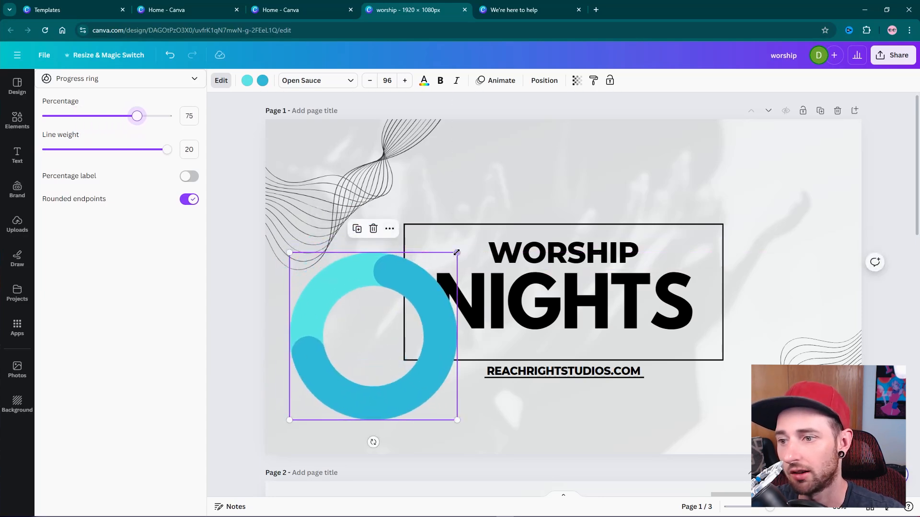
drag(458, 253, 388, 322)
drag(355, 357, 346, 366)
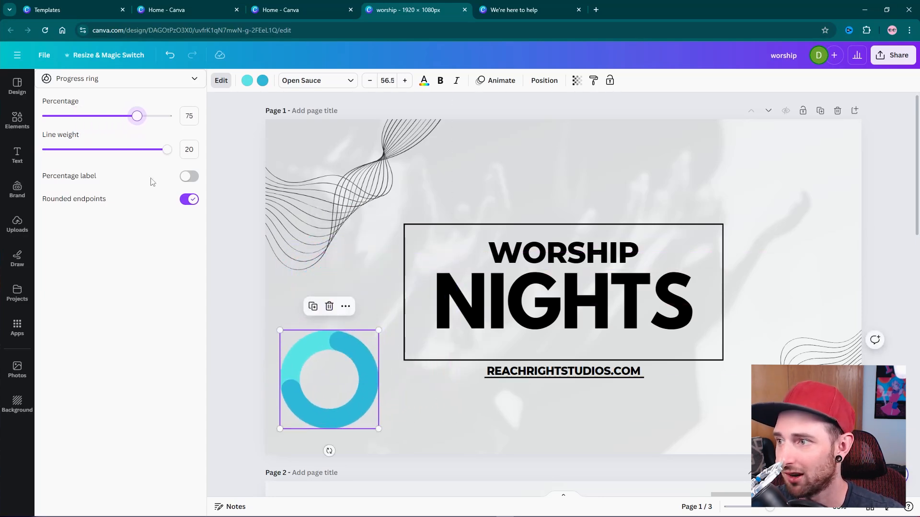
Set the progress ring's percentage to 65 and its line weight to 6, and nudge it closer to the page's bottom edge.
drag(140, 123, 126, 124)
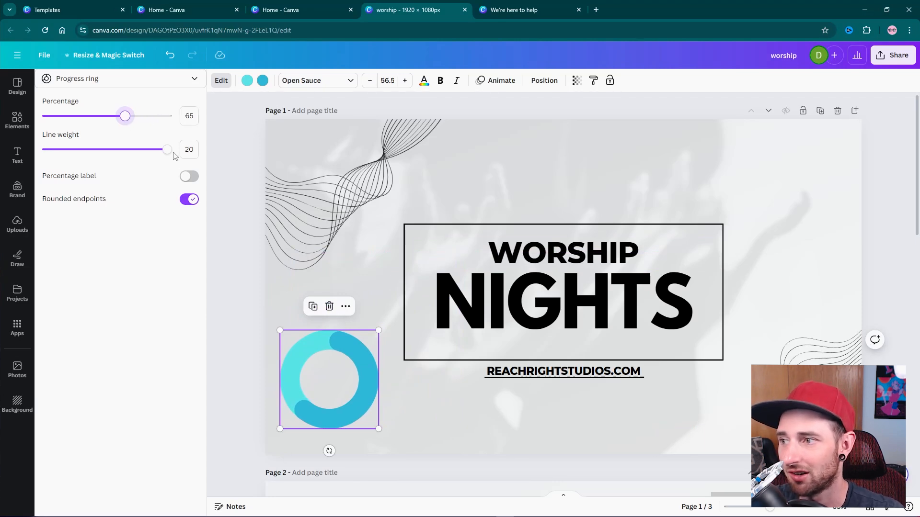
drag(168, 150, 79, 159)
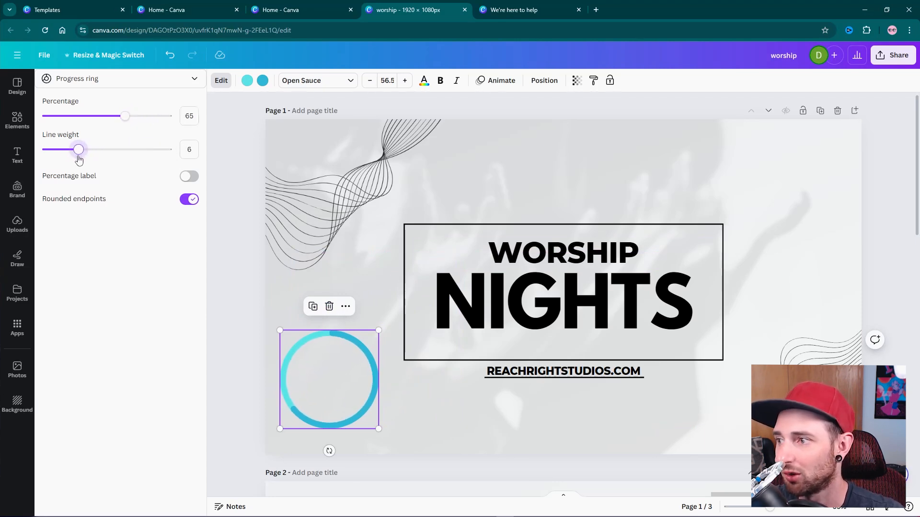
drag(298, 390, 322, 400)
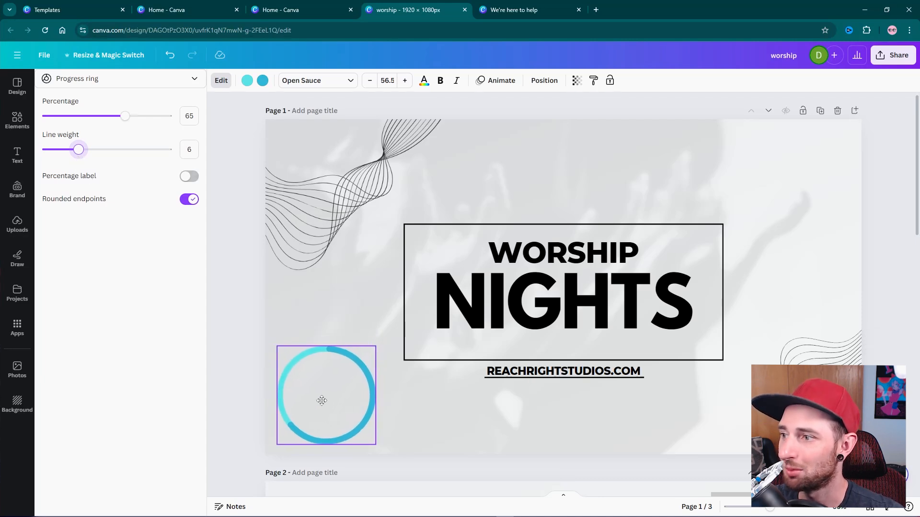
Turn on the progress ring's percentage label, then delete the ring from the page.
click(188, 176)
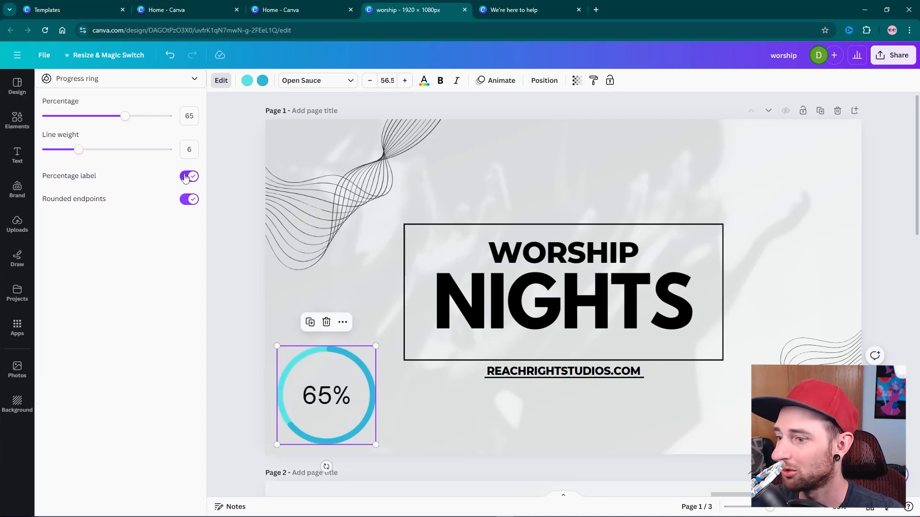
drag(329, 386, 330, 391)
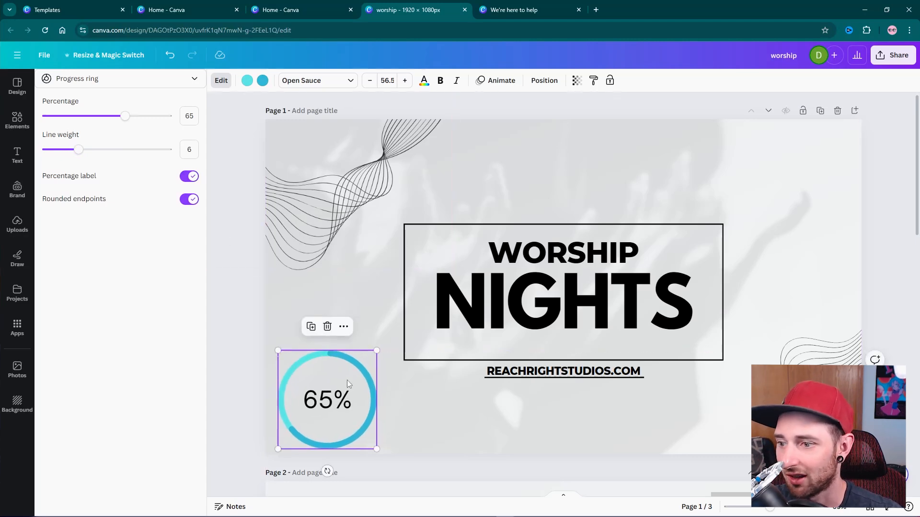
click(326, 328)
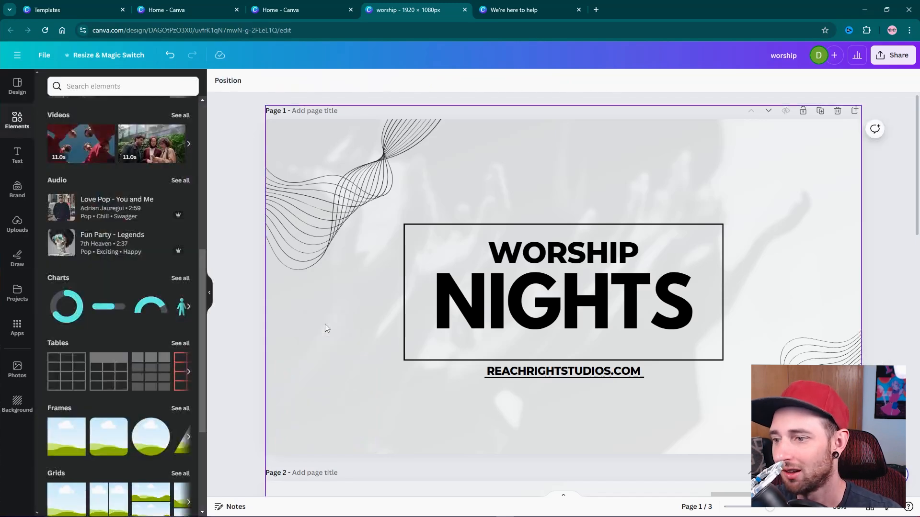
click(174, 280)
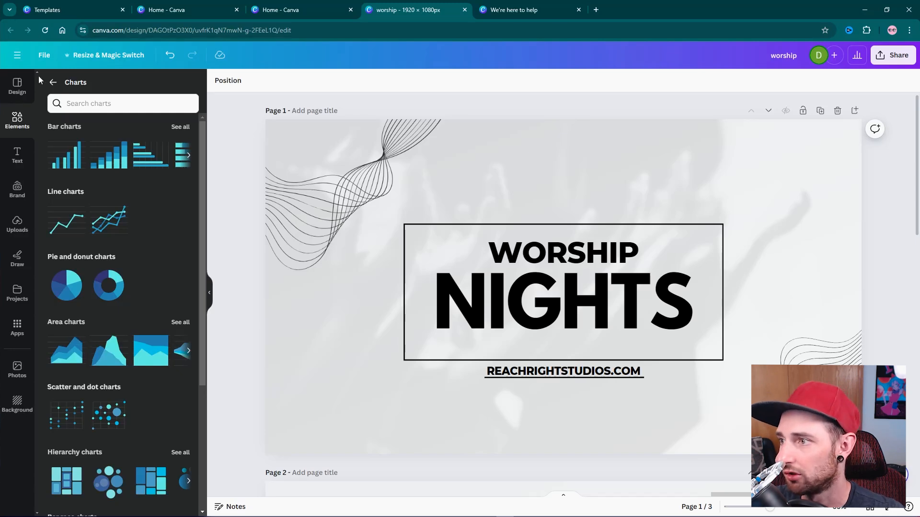
click(53, 82)
Add the first torn-paper frame from the Paper frames and place it in the lower-left area of page 1.
scroll(158, 263, down, 4)
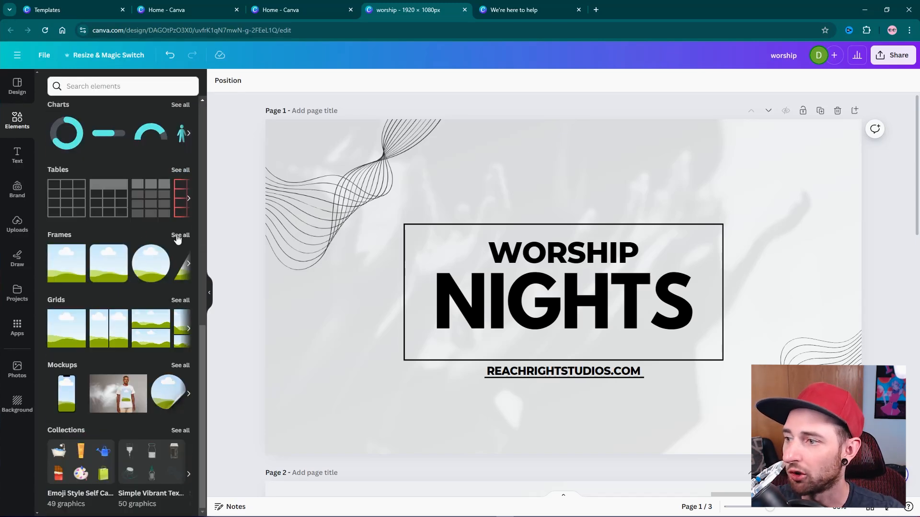
click(178, 235)
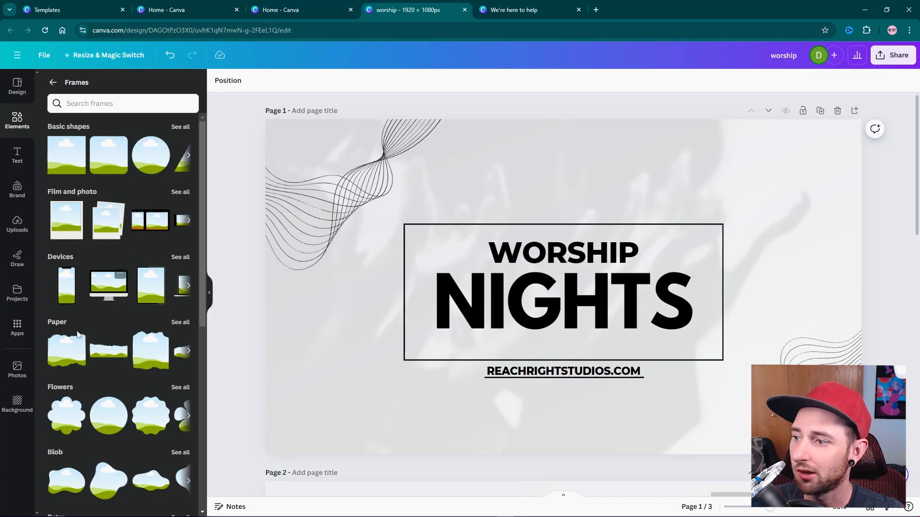
scroll(76, 335, down, 2)
scroll(89, 298, up, 1)
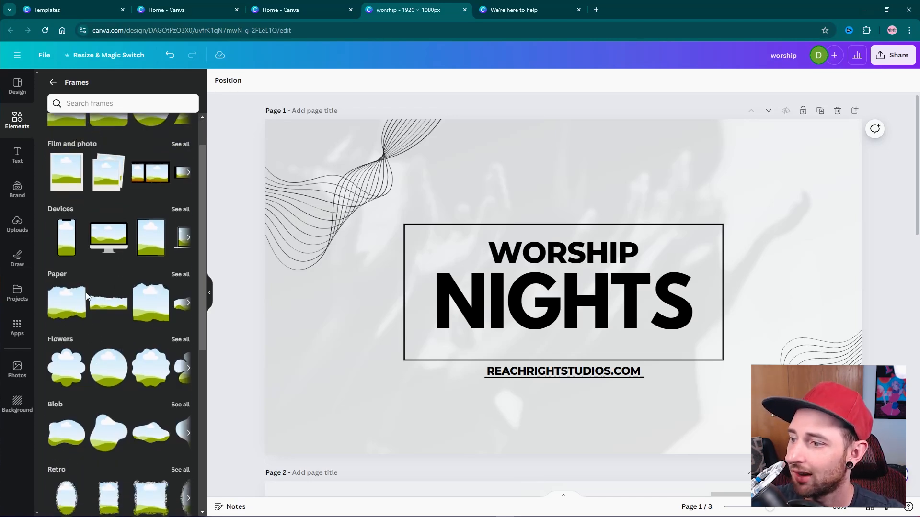
click(69, 311)
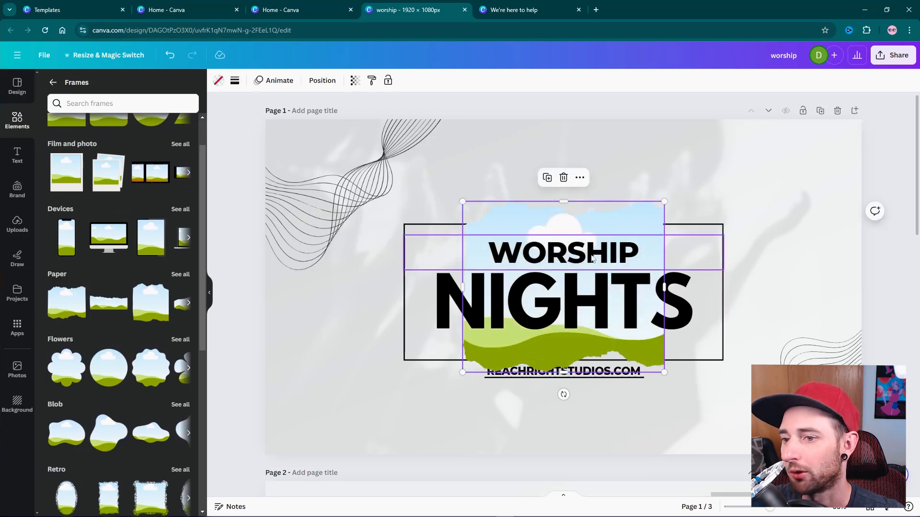
drag(590, 291, 361, 364)
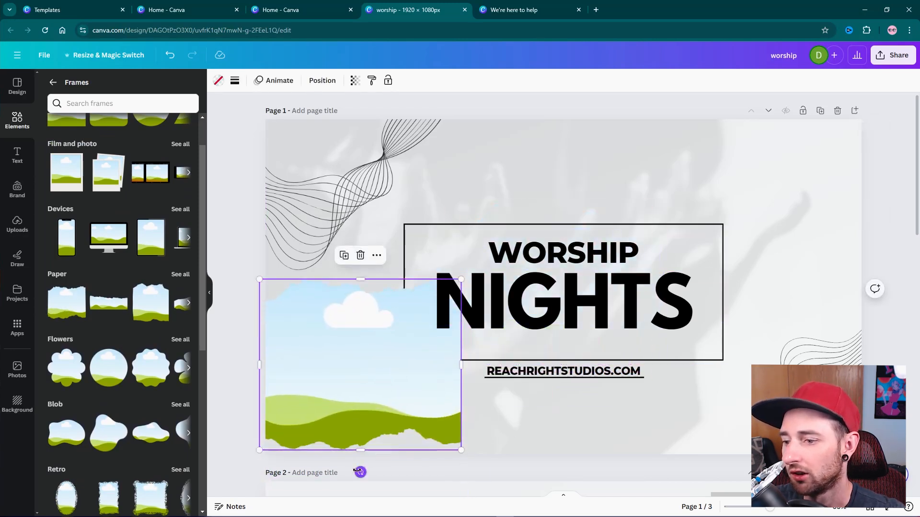
Shrink the torn-paper frame to fit beside the title box and tilt it slightly counterclockwise.
drag(360, 473, 392, 467)
drag(393, 394, 406, 400)
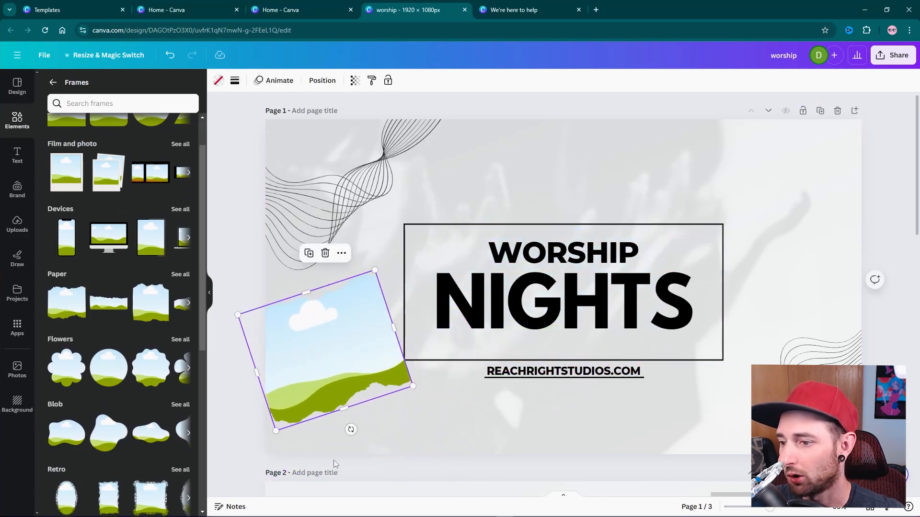
drag(351, 429, 342, 431)
drag(333, 376, 361, 386)
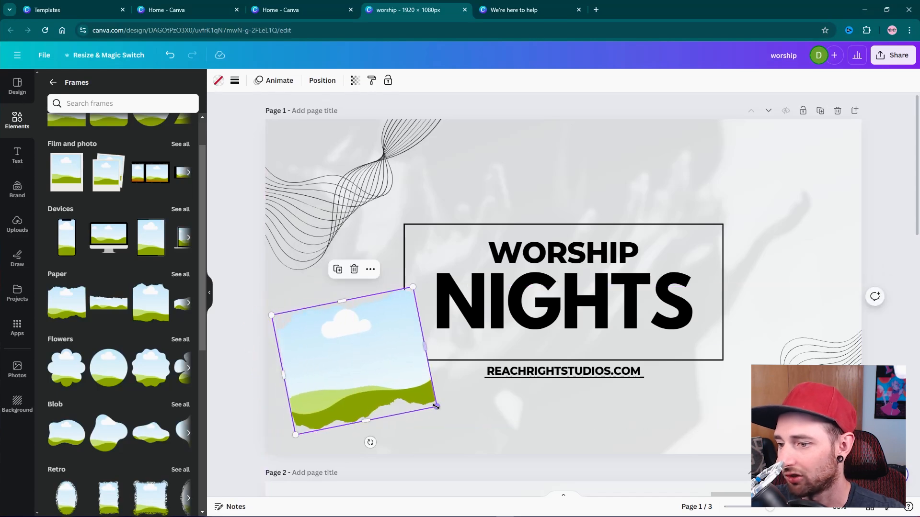
drag(436, 407, 404, 407)
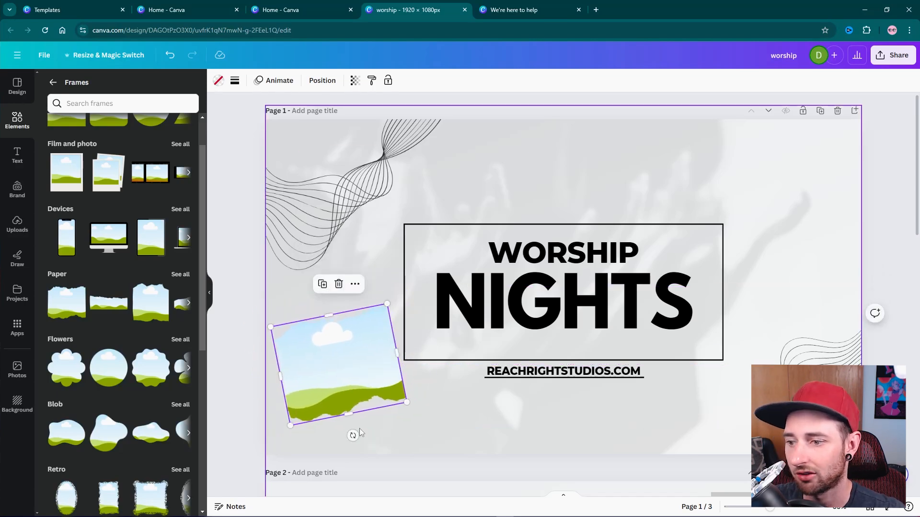
drag(352, 435, 347, 437)
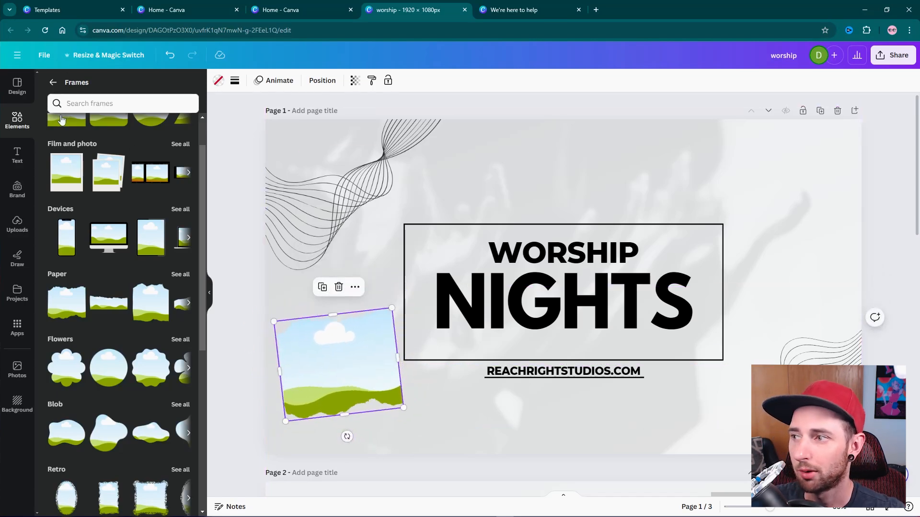
Search the elements for "worship" and fill the torn-paper frame with the photo of a crowd's raised hands against a dark background.
click(53, 81)
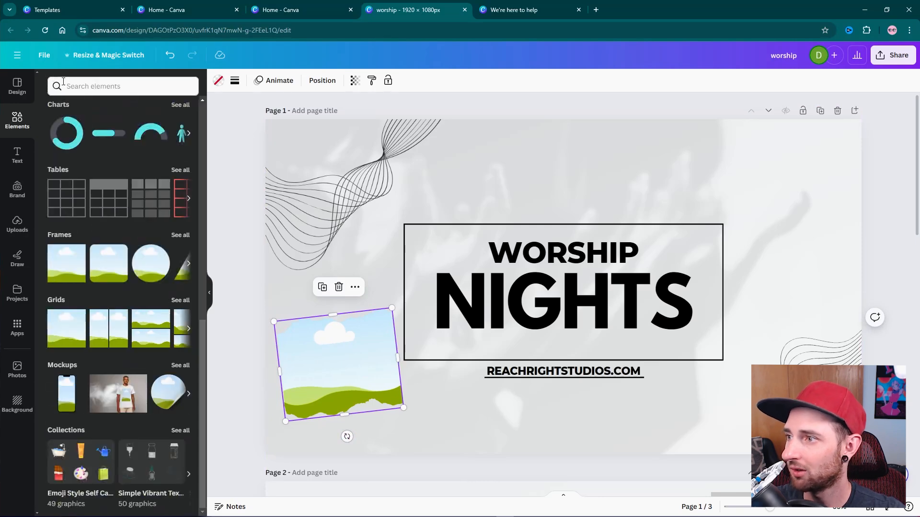
scroll(103, 175, up, 2)
scroll(104, 175, up, 8)
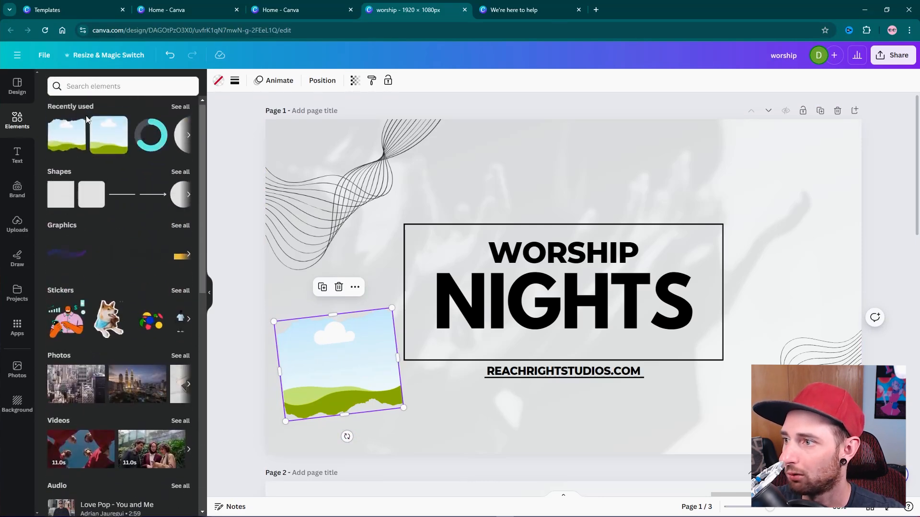
click(92, 80)
text(worship)
key(Return)
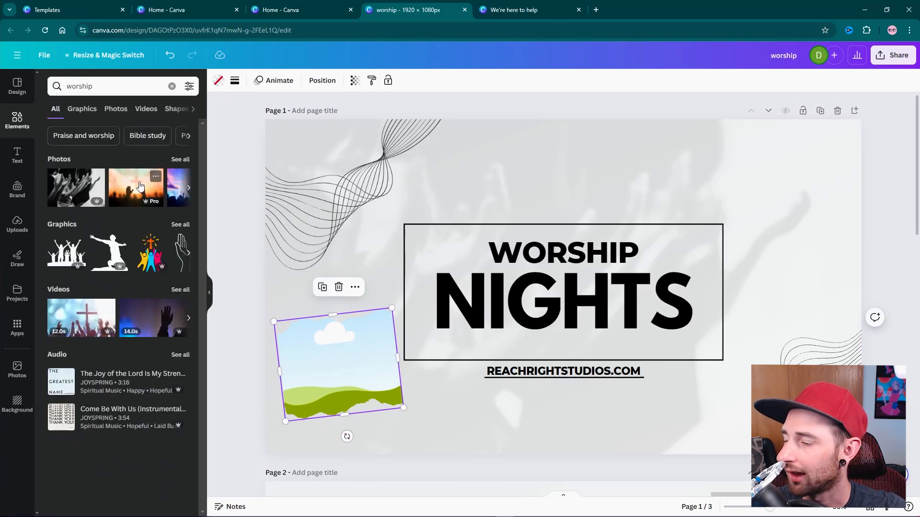
click(172, 158)
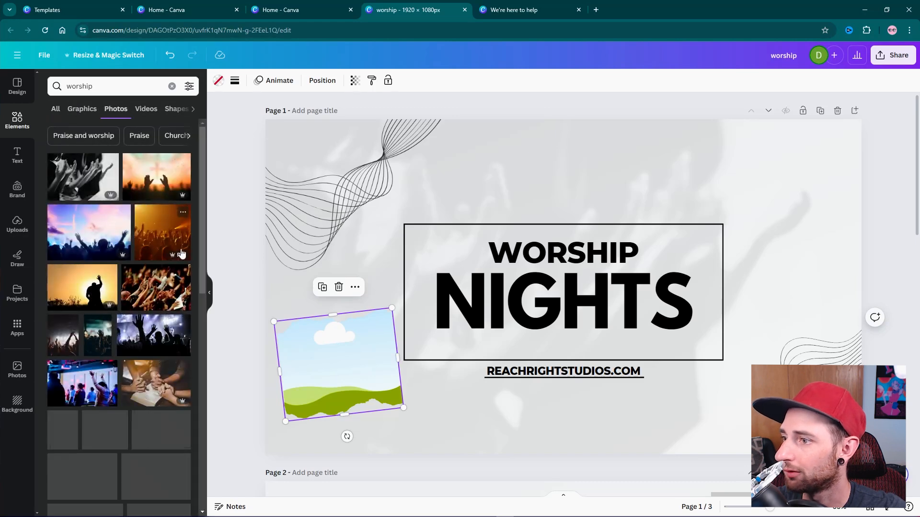
drag(156, 289, 337, 364)
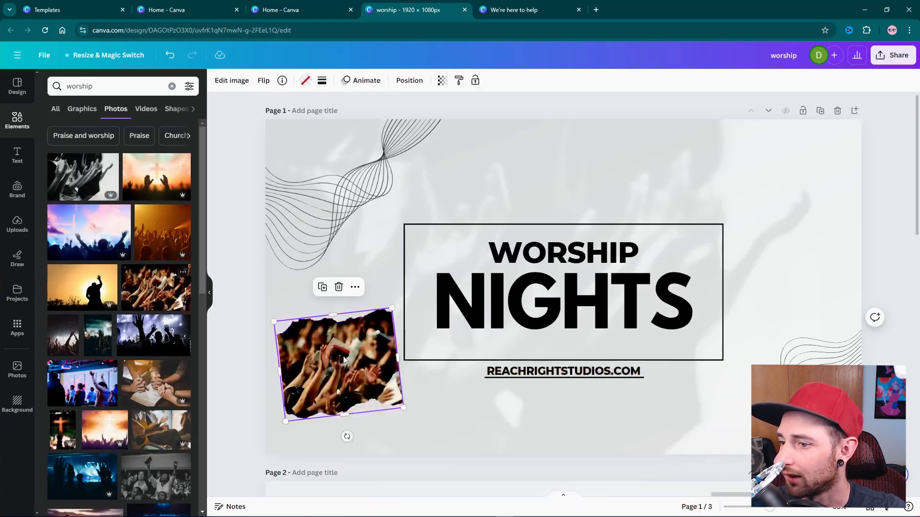
Move the torn-paper photo slightly lower in the lower-left corner area of page 1.
click(216, 266)
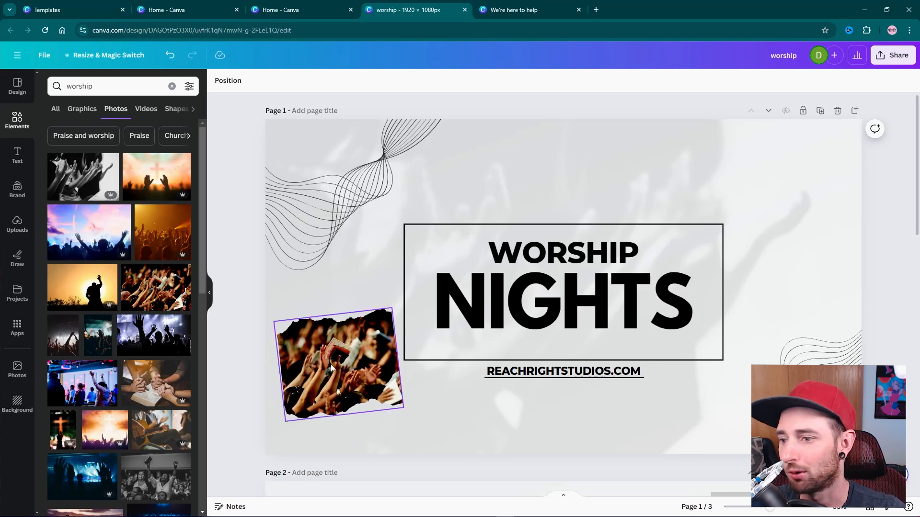
drag(330, 365, 328, 387)
click(259, 327)
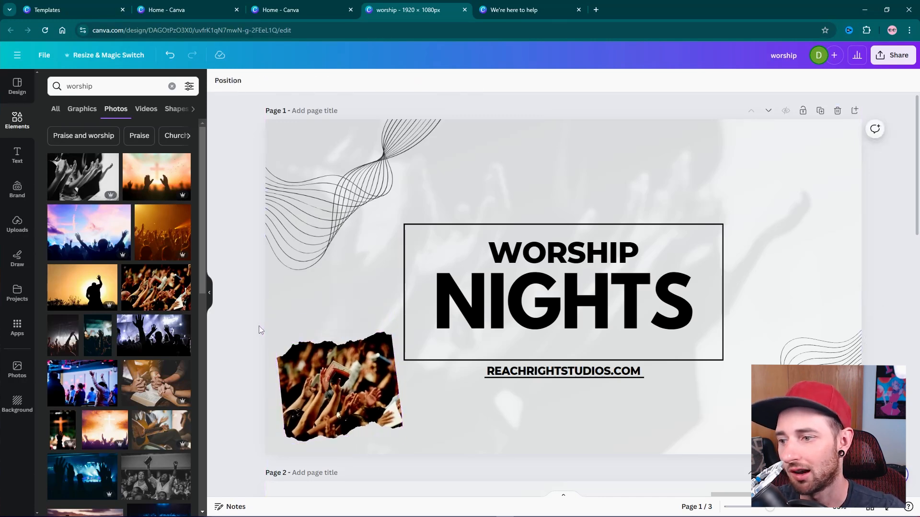
Turn the torn-paper photo black and white by setting its saturation to -100.
click(328, 407)
click(235, 80)
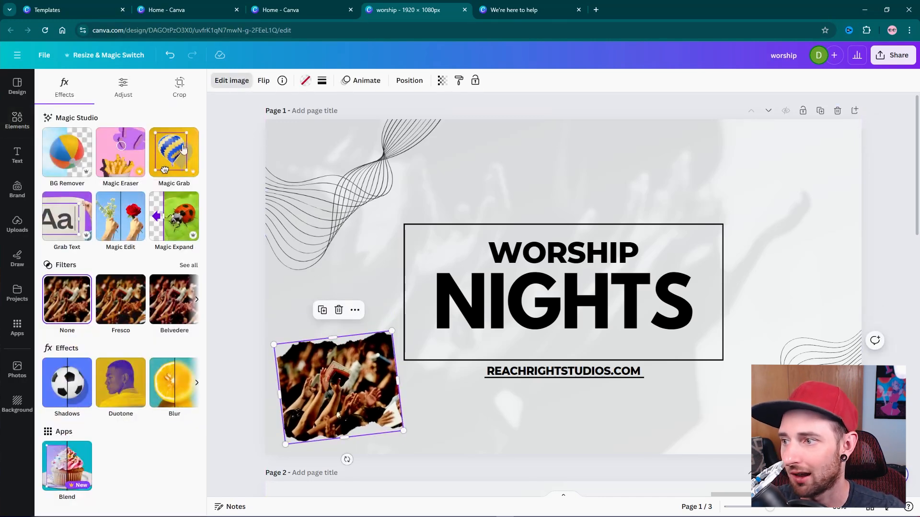
click(125, 89)
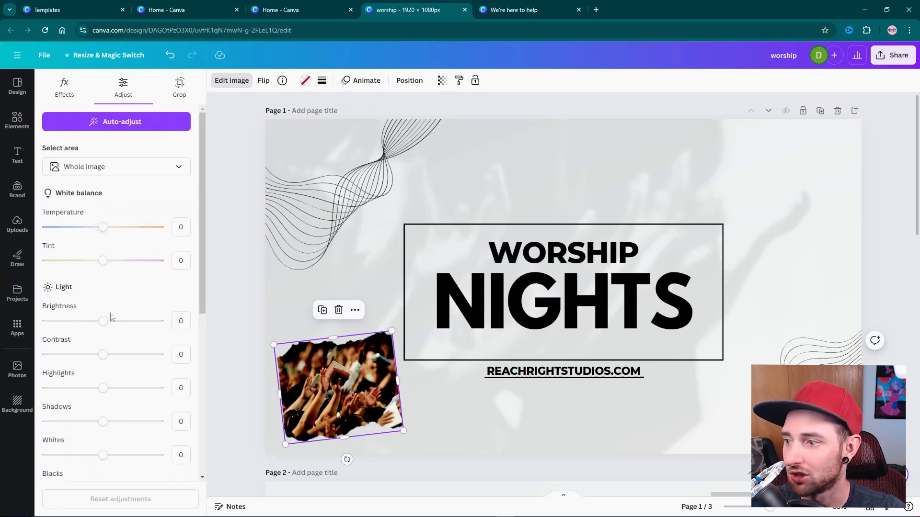
scroll(103, 441, down, 6)
drag(103, 283, 47, 284)
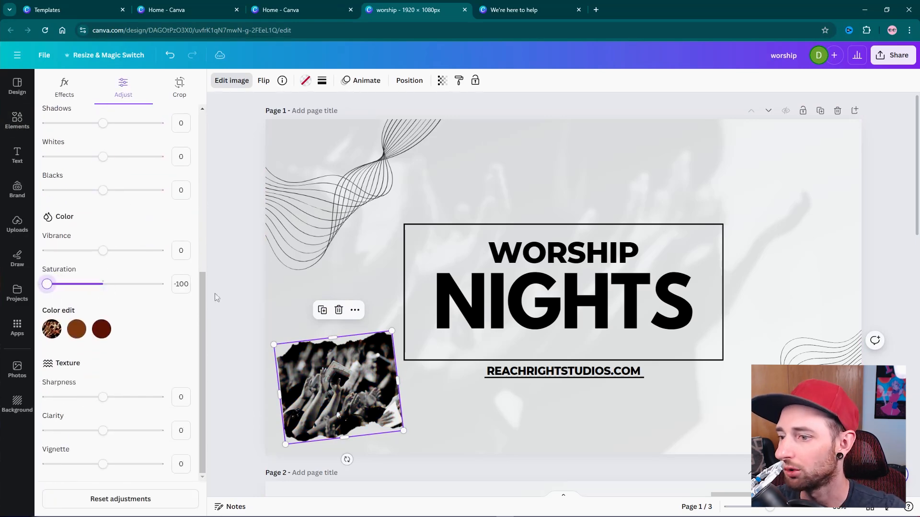
click(224, 286)
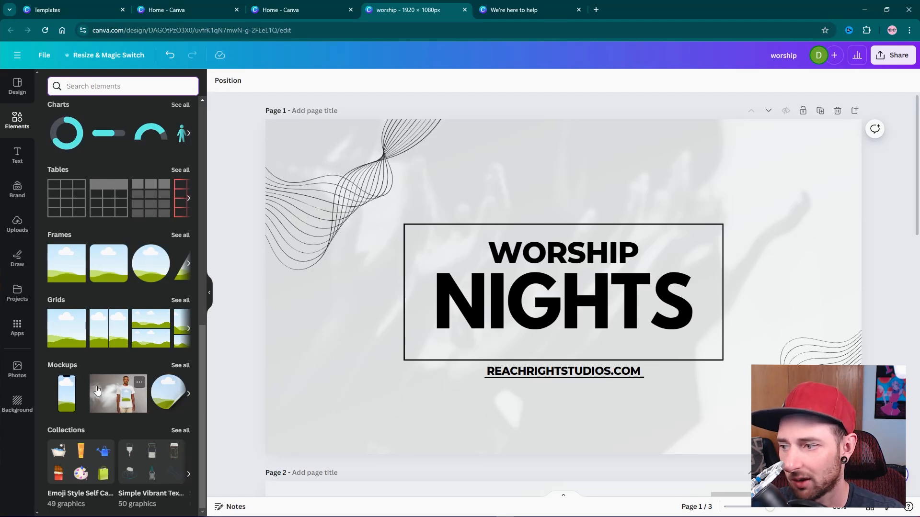
Search the elements for "smoke" and show all the matching graphics.
scroll(101, 393, up, 15)
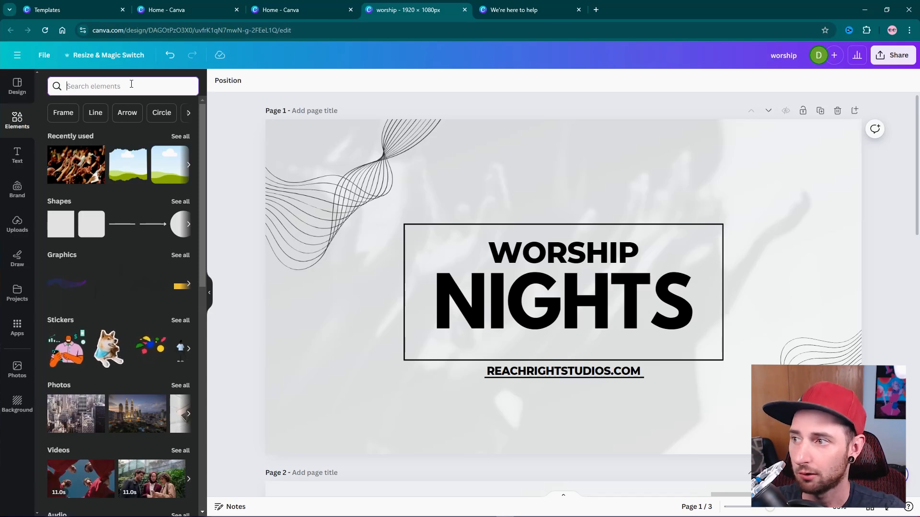
text(smoke)
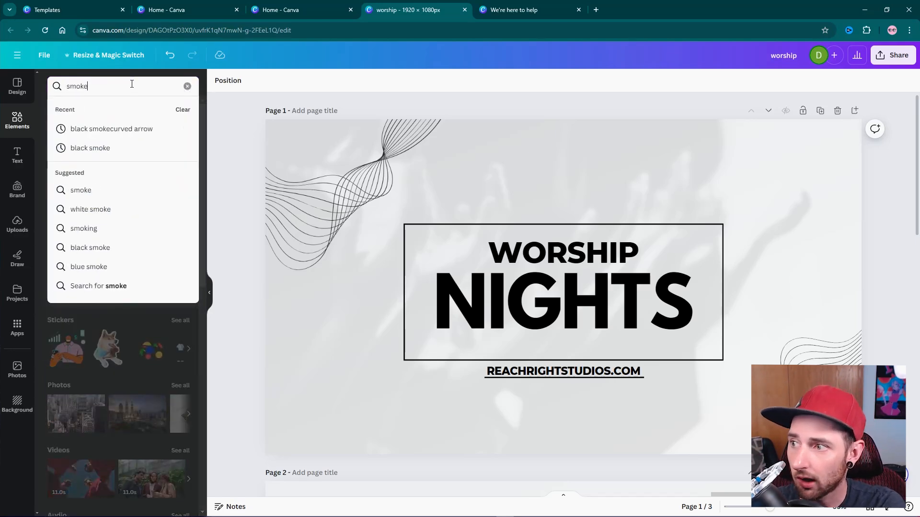
key(Return)
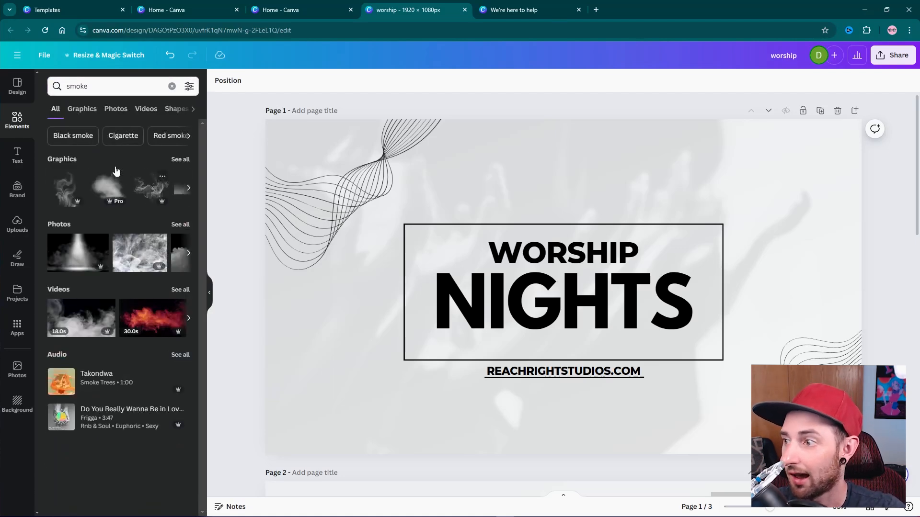
click(175, 161)
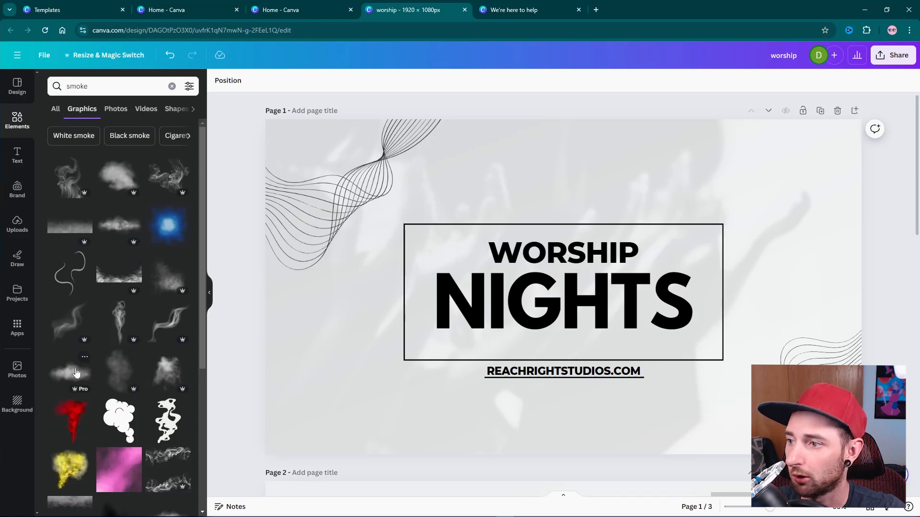
Add the wispy smoke graphic from the first row of results and enlarge it to cover page 1.
click(168, 185)
drag(707, 204, 585, 165)
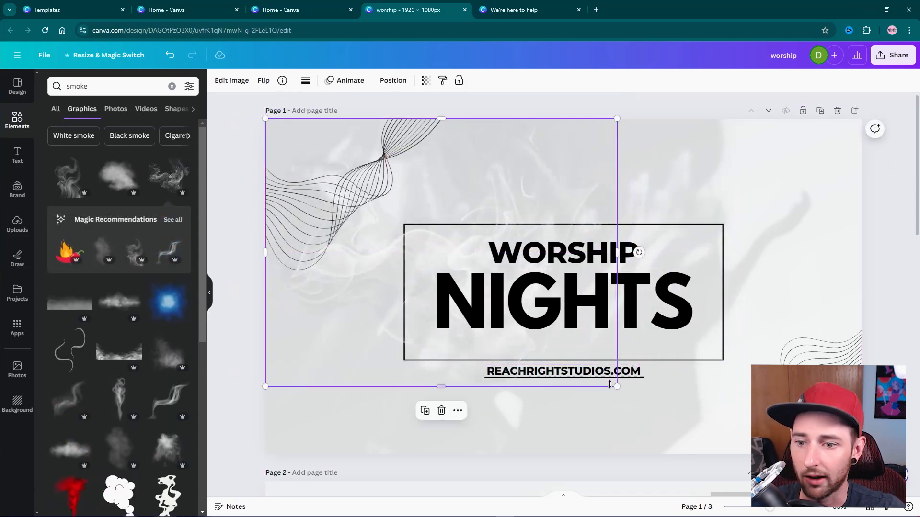
drag(617, 386, 862, 498)
click(901, 294)
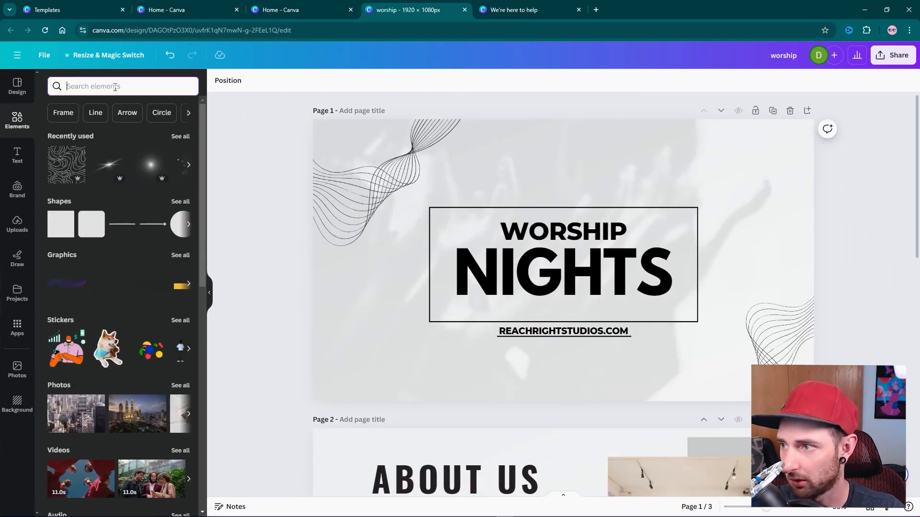
Search the elements for "texture" and browse the full set of graphics for a crinkled-plastic overlay.
click(114, 87)
text(t)
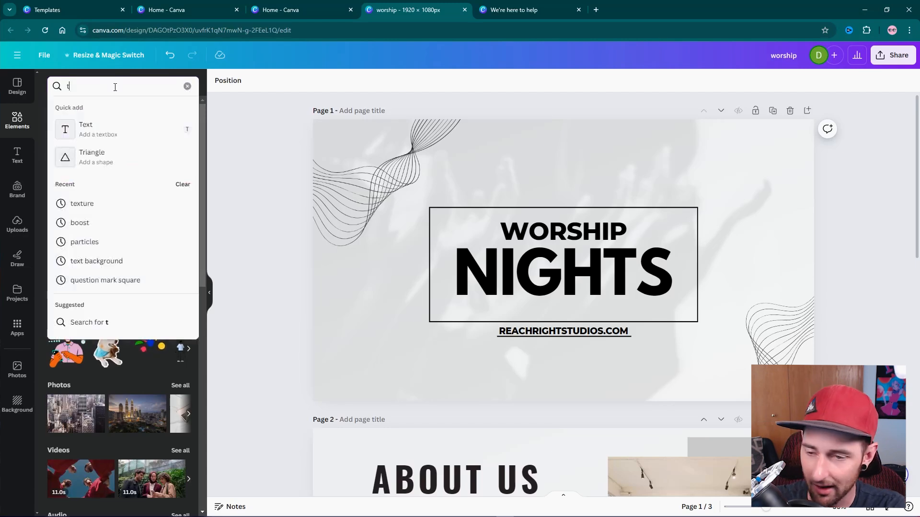
text(exture)
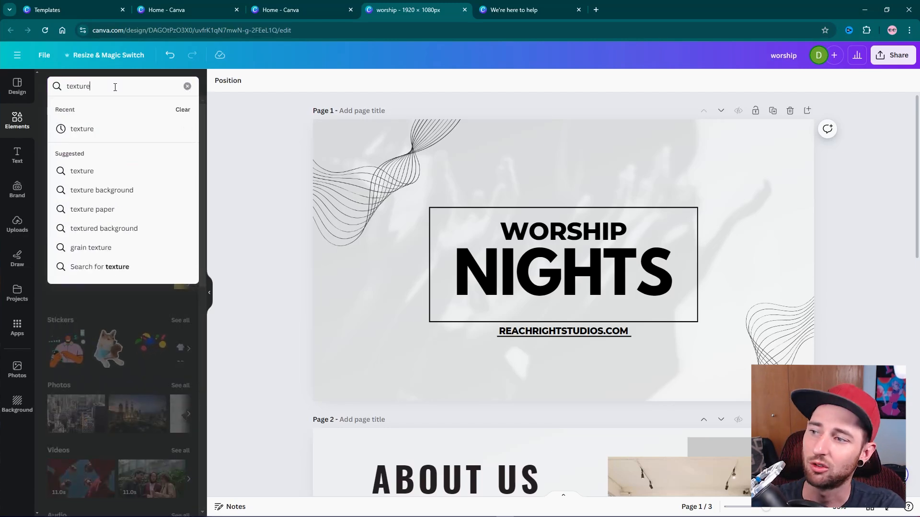
key(Return)
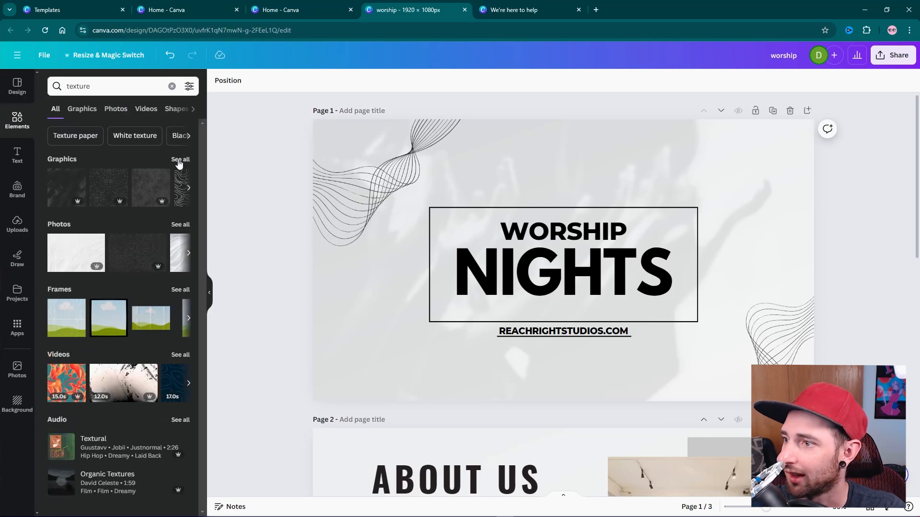
click(178, 161)
scroll(150, 236, down, 3)
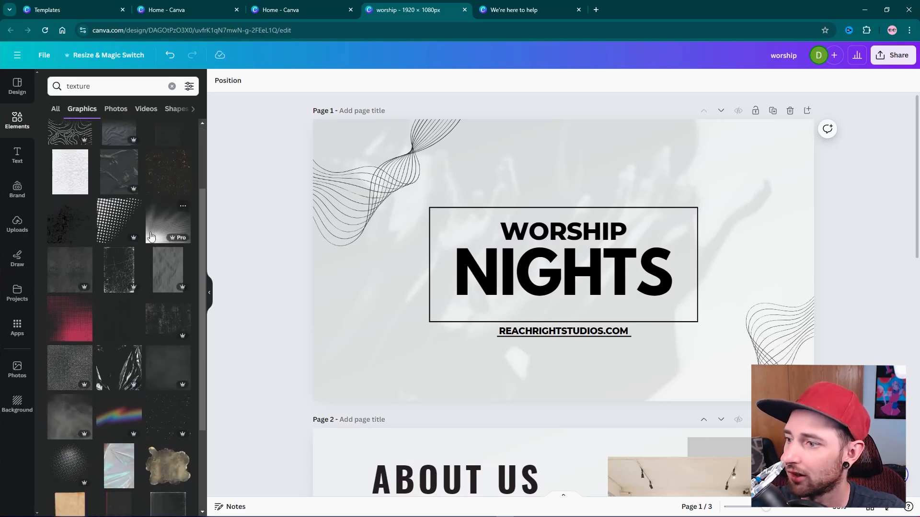
scroll(148, 234, down, 3)
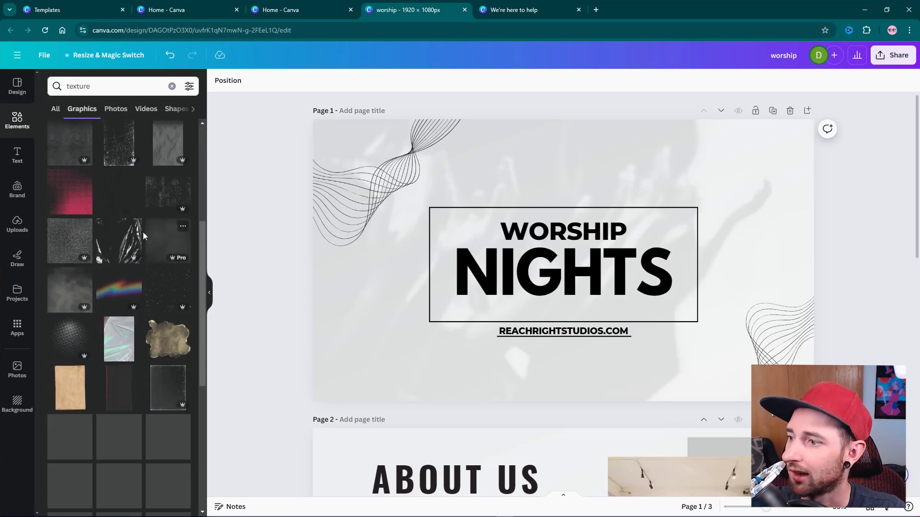
Add the crinkled-plastic texture graphic and stretch it from the page's upper-left corner to cover all of page 1.
click(124, 247)
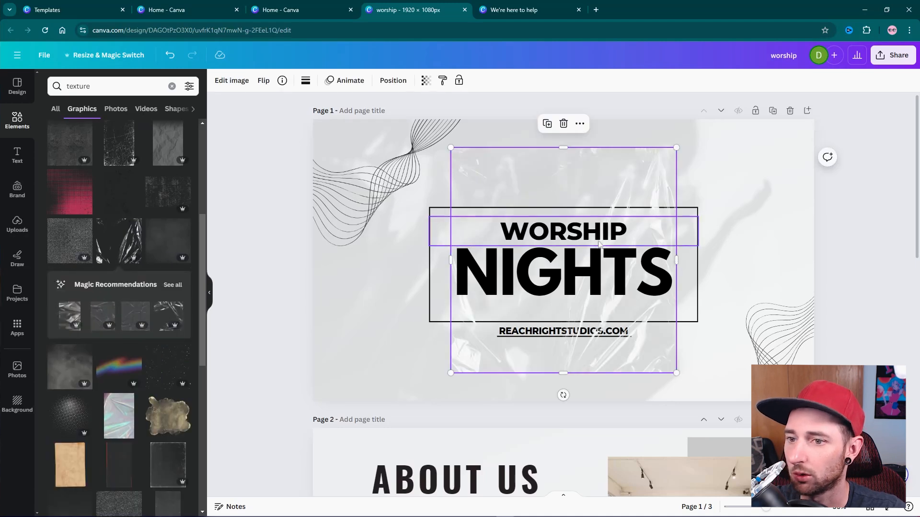
drag(632, 231, 493, 202)
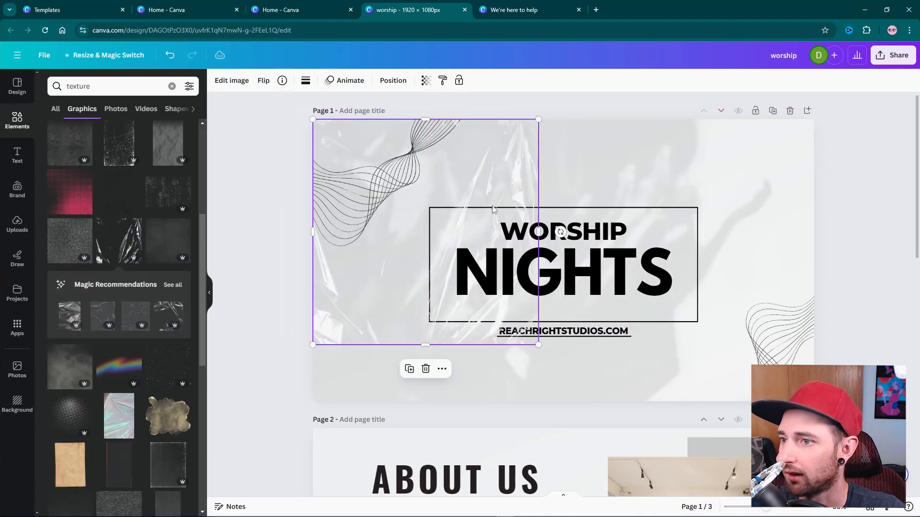
drag(539, 345, 594, 401)
drag(596, 260, 816, 261)
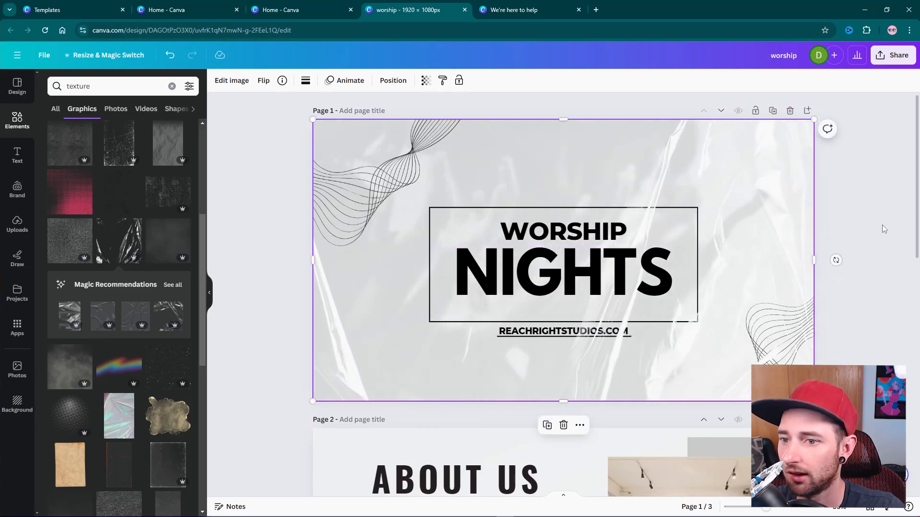
Fade the plastic texture overlay by setting its transparency to about 28.
click(424, 83)
drag(400, 123, 354, 129)
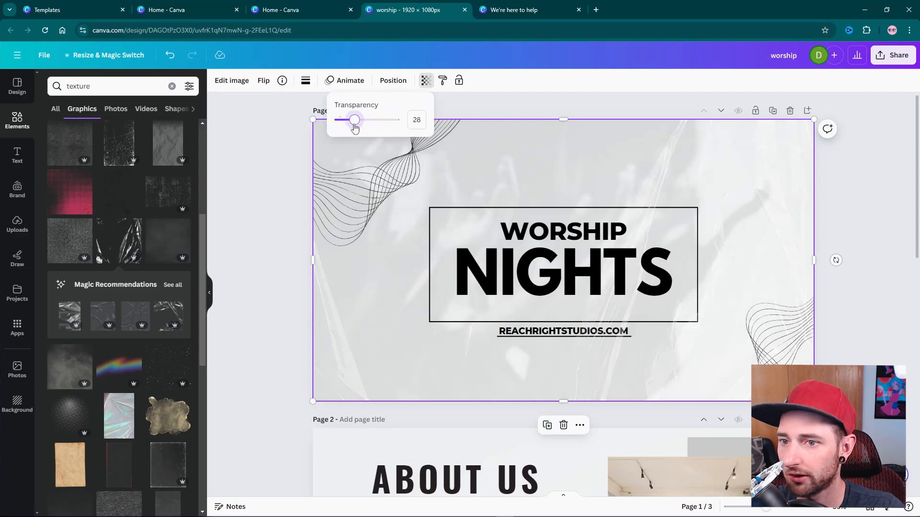
click(852, 231)
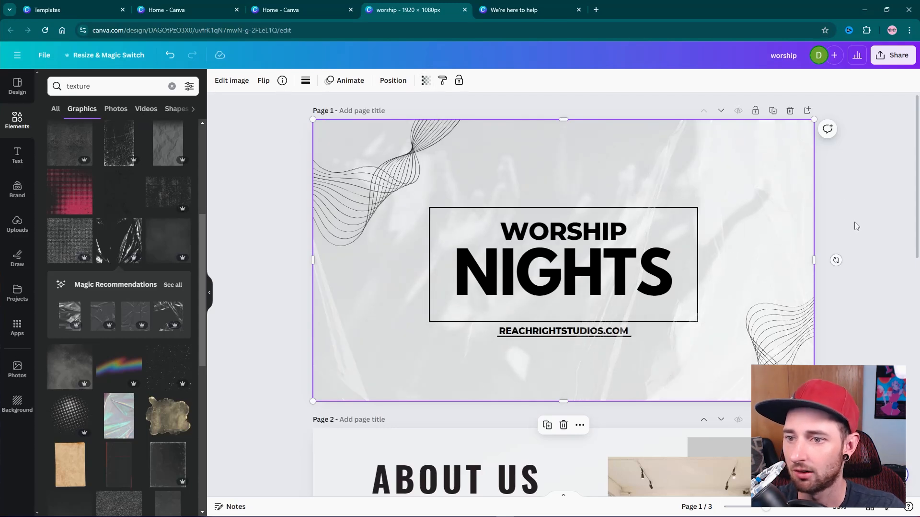
click(856, 226)
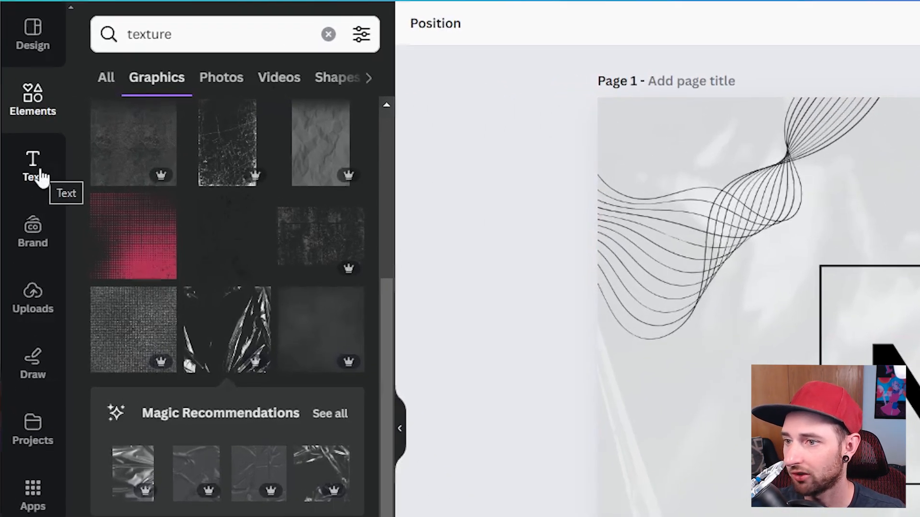
Add a new text box in the lower-left area of page 1 and enlarge its text to size 36.2.
click(42, 178)
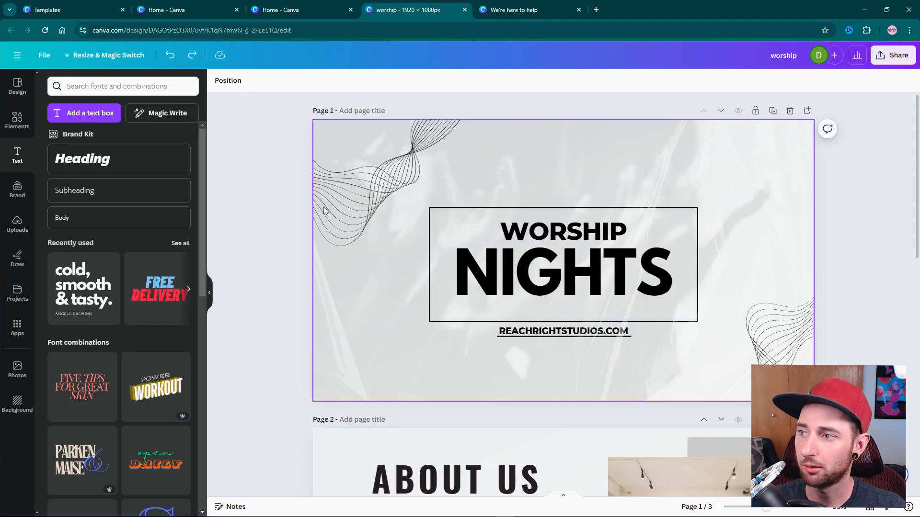
click(72, 117)
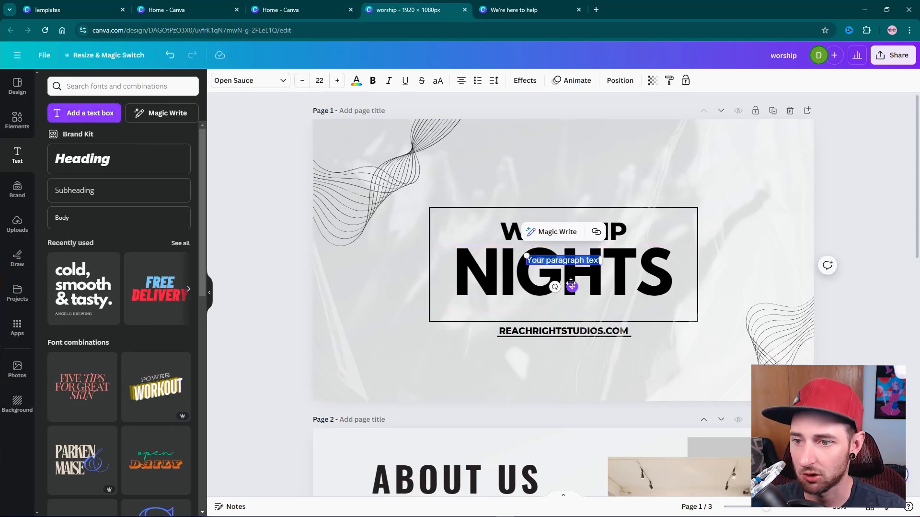
drag(572, 287, 406, 378)
drag(355, 336, 307, 331)
Enter "Fridays | 7:30pm" in the new text box and center it below NIGHTS inside the title frame.
text(Fridays)
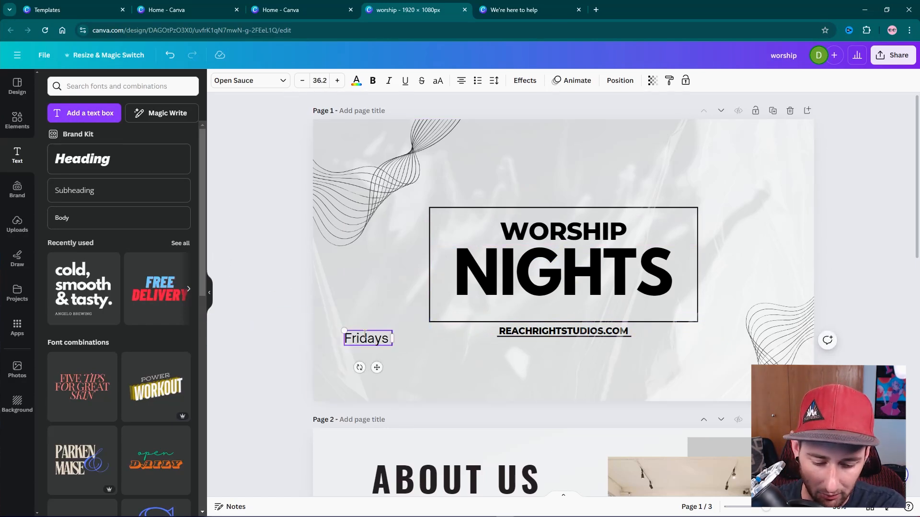
text( | 73-0)
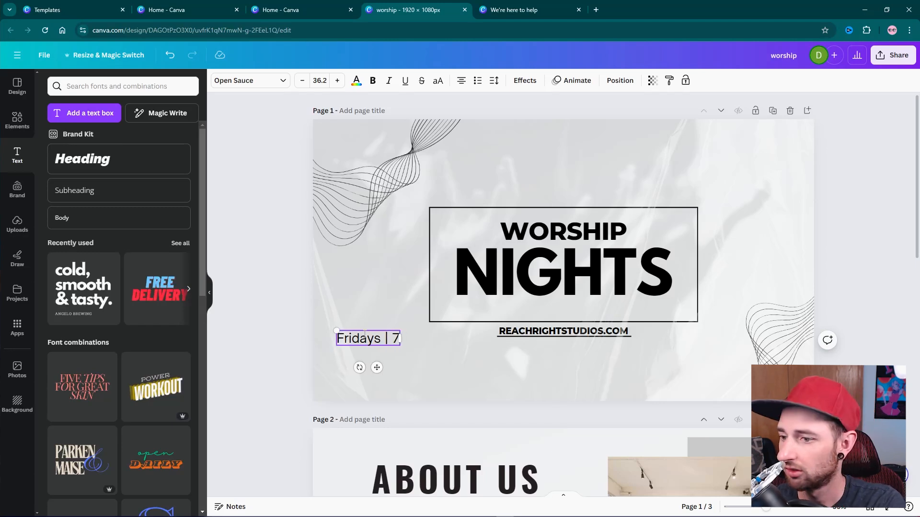
key(BackSpace)
key(BackSpace)
key(BackSpace)
text(:3)
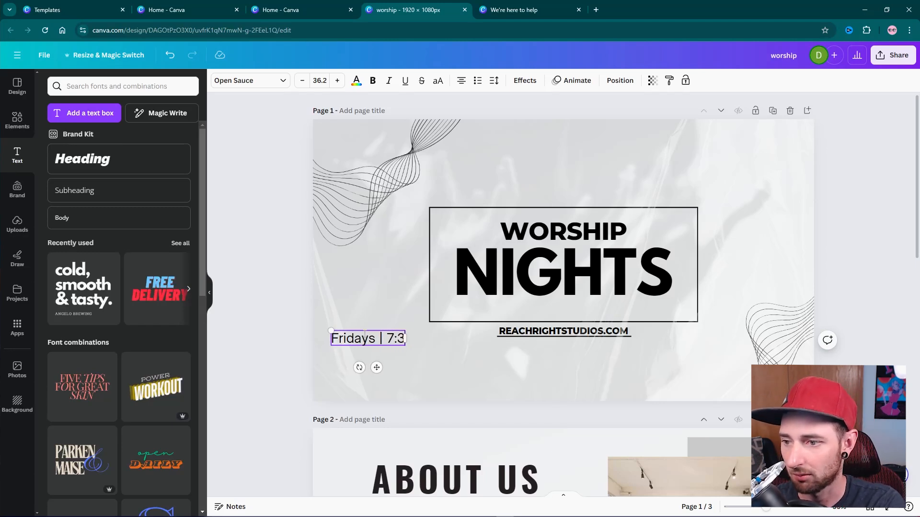
text(0pm)
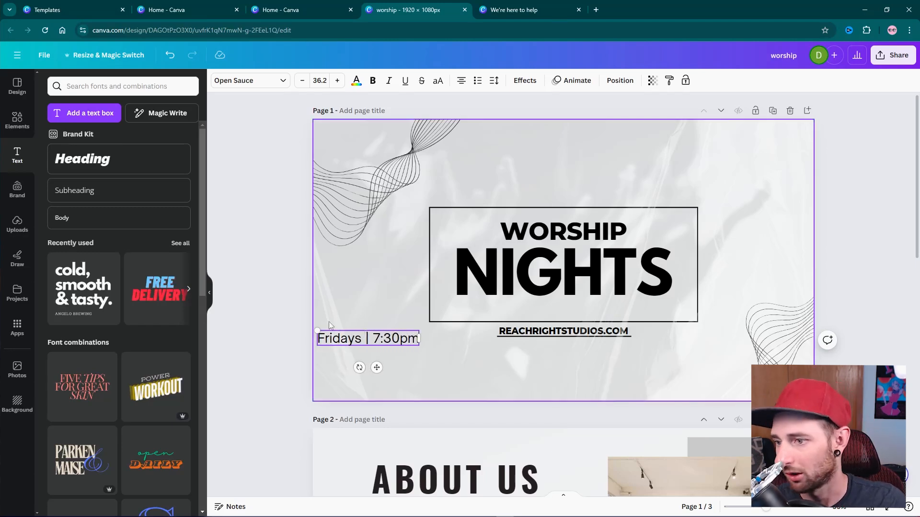
drag(352, 338, 546, 309)
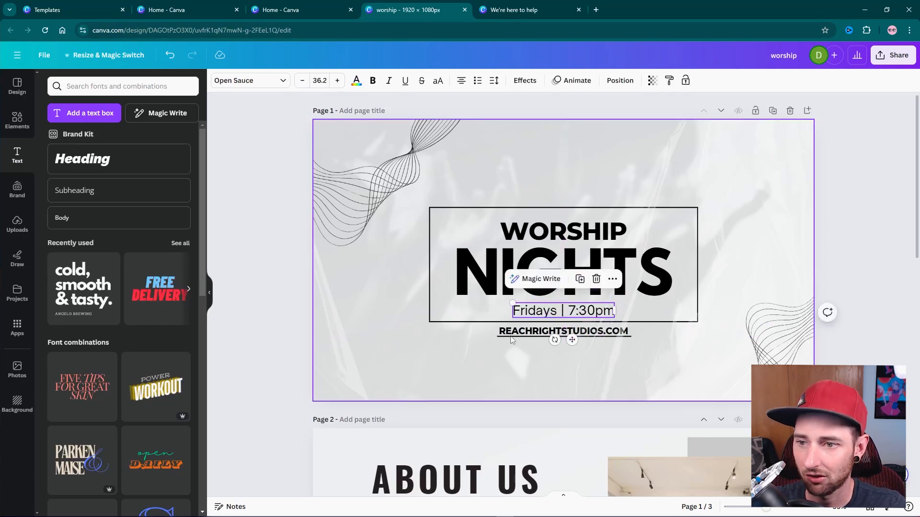
Match the "Fridays | 7:30pm" text to the NIGHTS heading by setting its font to League Spartan.
click(647, 274)
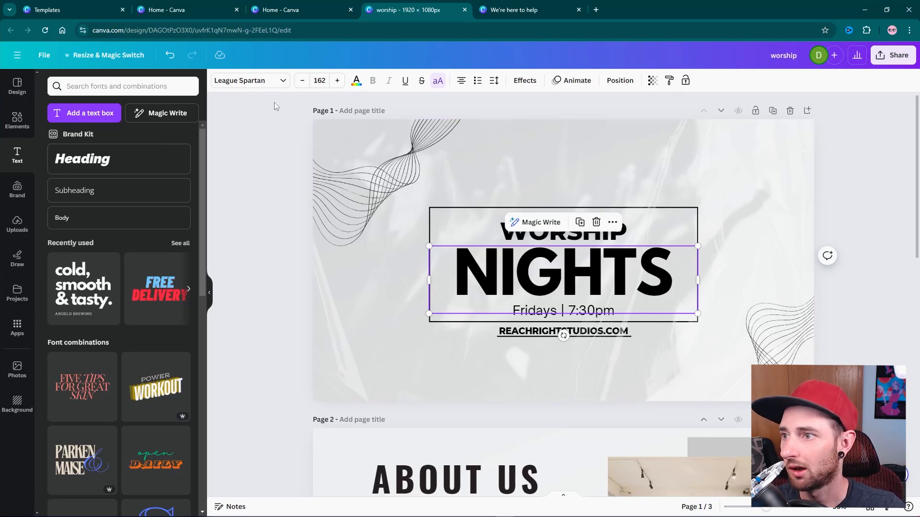
click(554, 312)
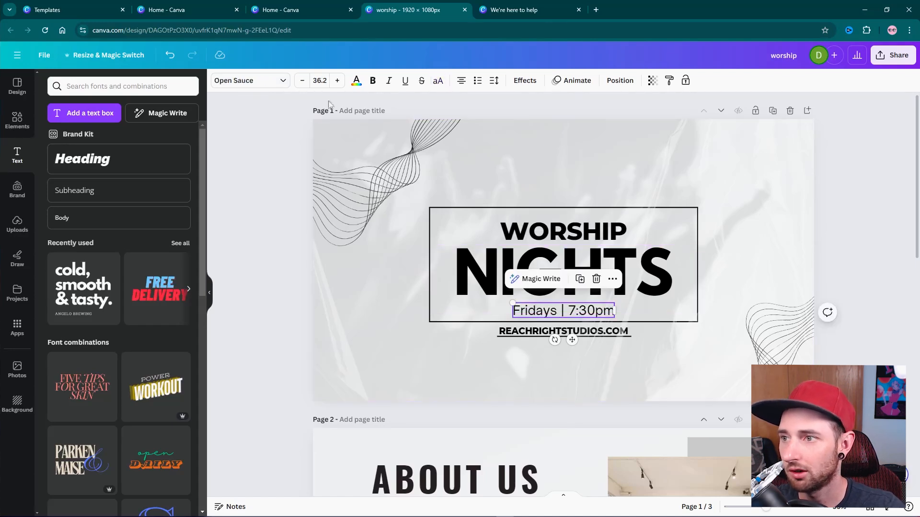
click(264, 83)
text(spartan)
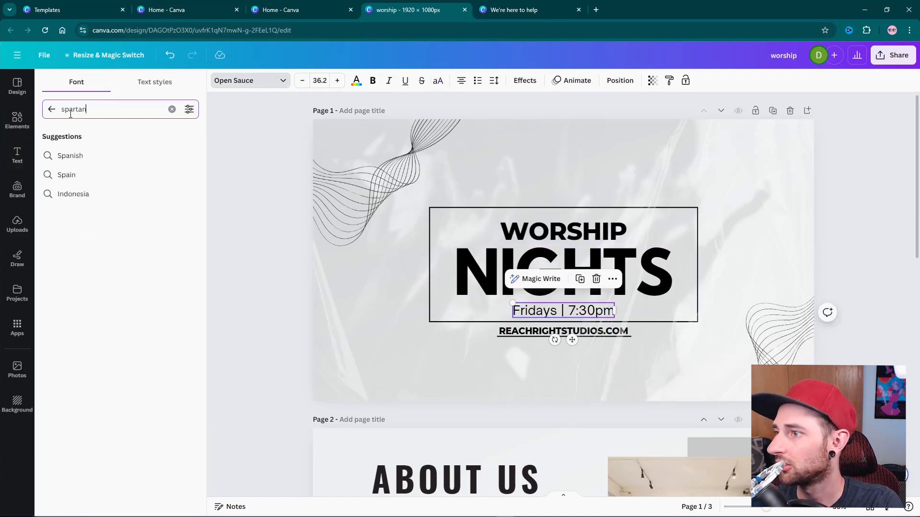
key(Return)
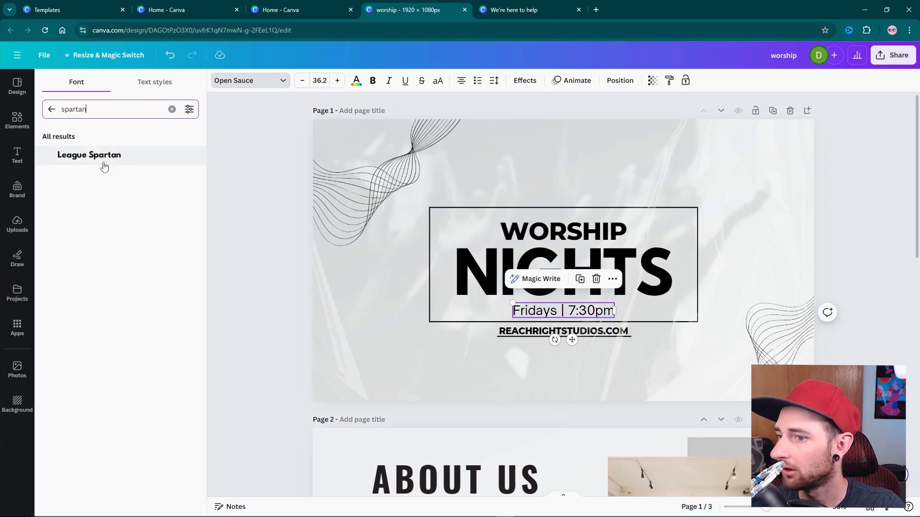
click(104, 167)
click(273, 198)
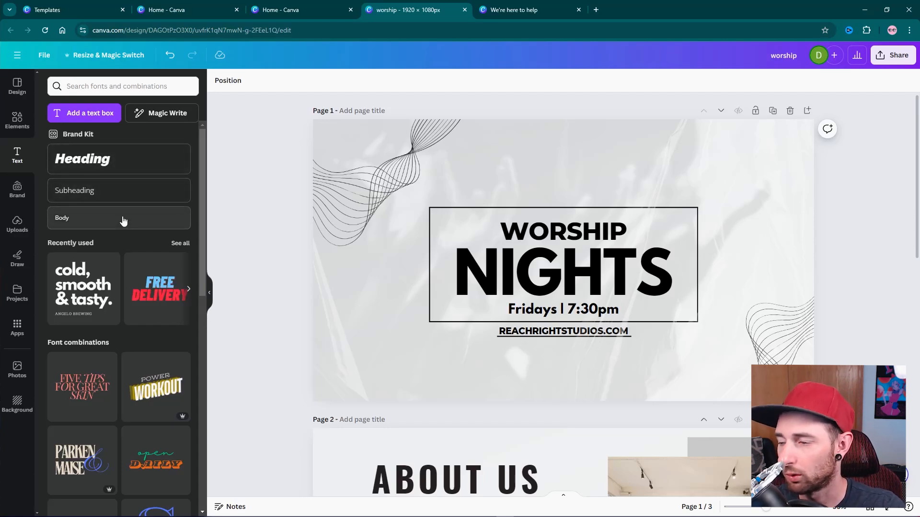
Browse the ready-made font combinations in the text library and open the Magic Write introduction.
scroll(101, 217, down, 10)
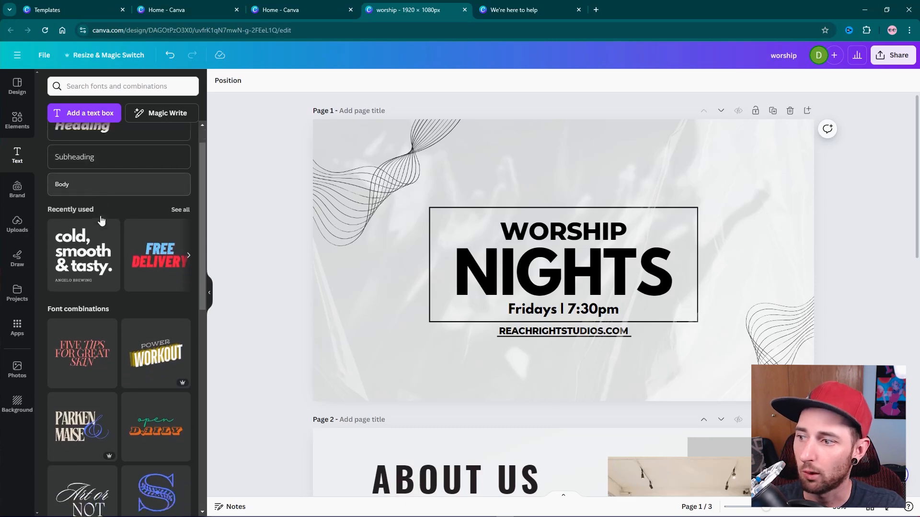
scroll(132, 265, down, 15)
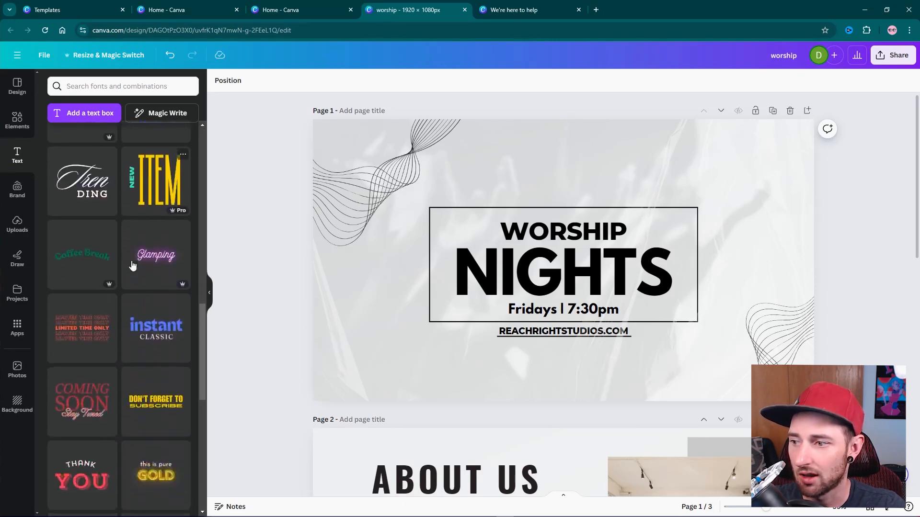
scroll(132, 266, up, 4)
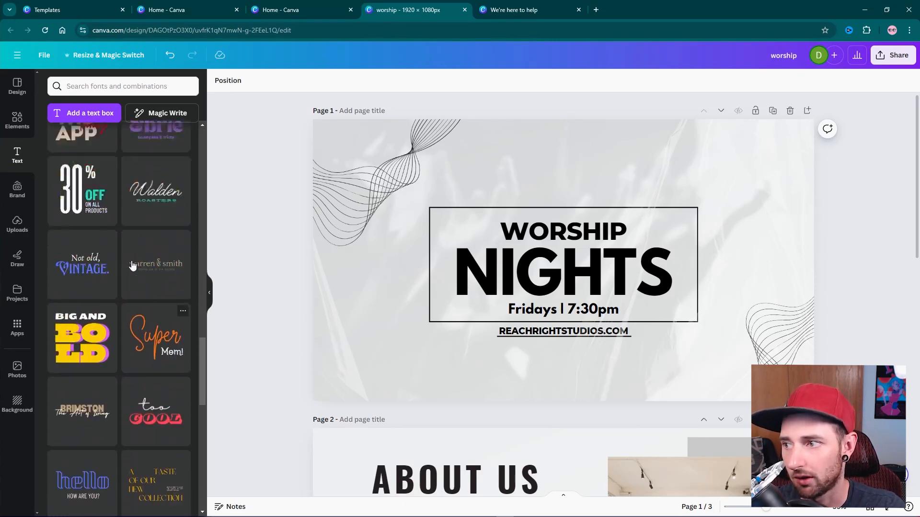
scroll(101, 291, up, 10)
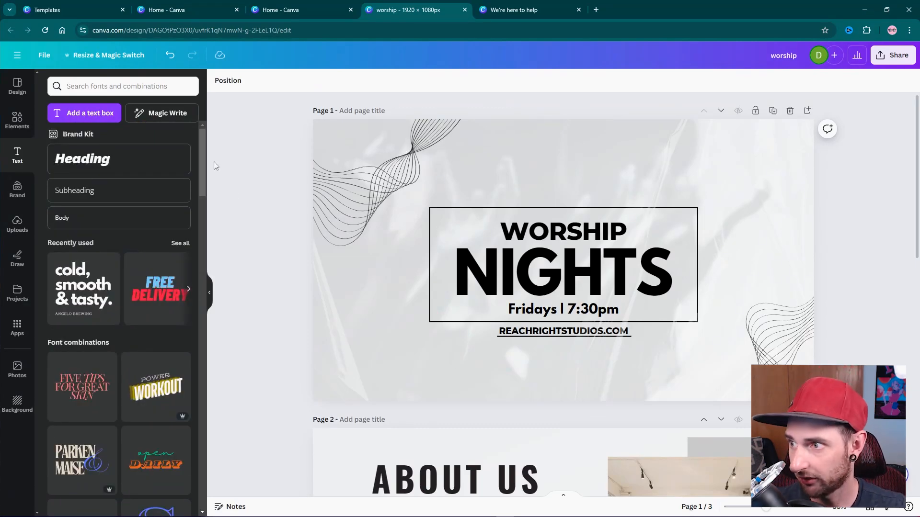
click(165, 114)
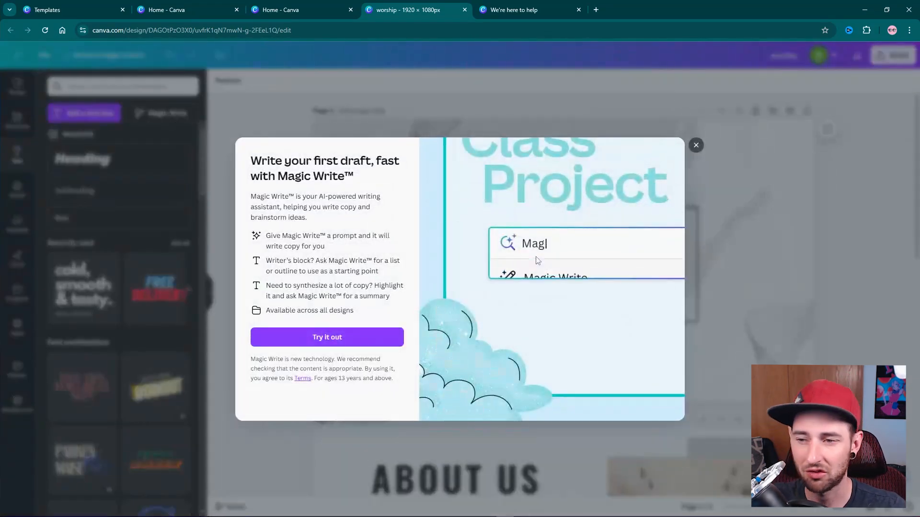
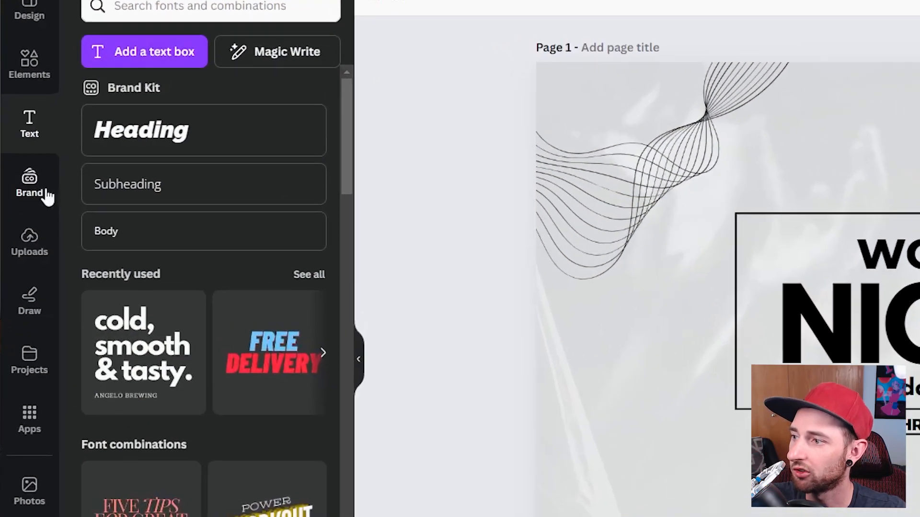
Review the Brand Kit's logos, colors, fonts and brand voice sections.
click(30, 182)
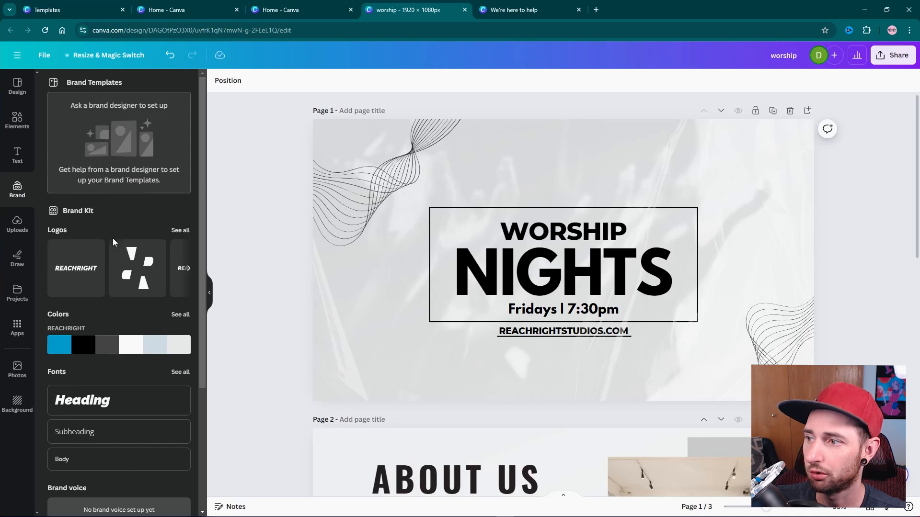
scroll(113, 237, down, 3)
scroll(104, 219, up, 2)
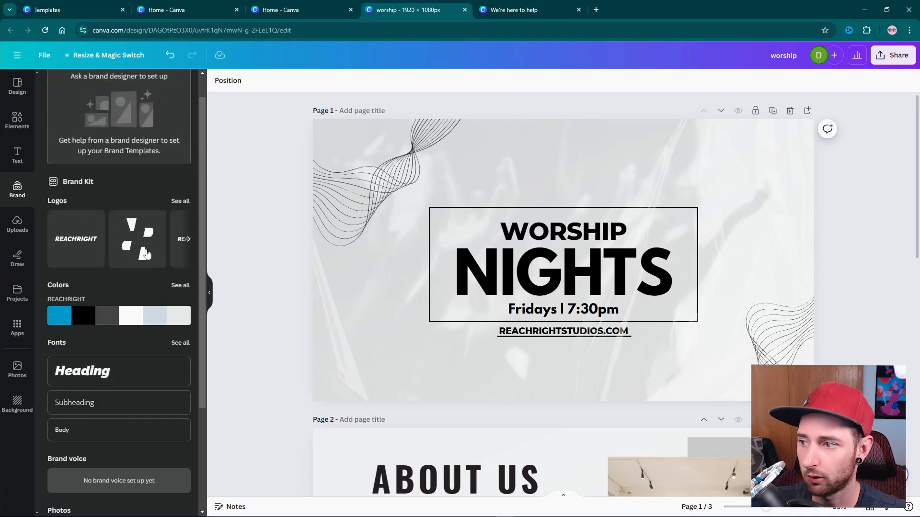
scroll(139, 249, down, 3)
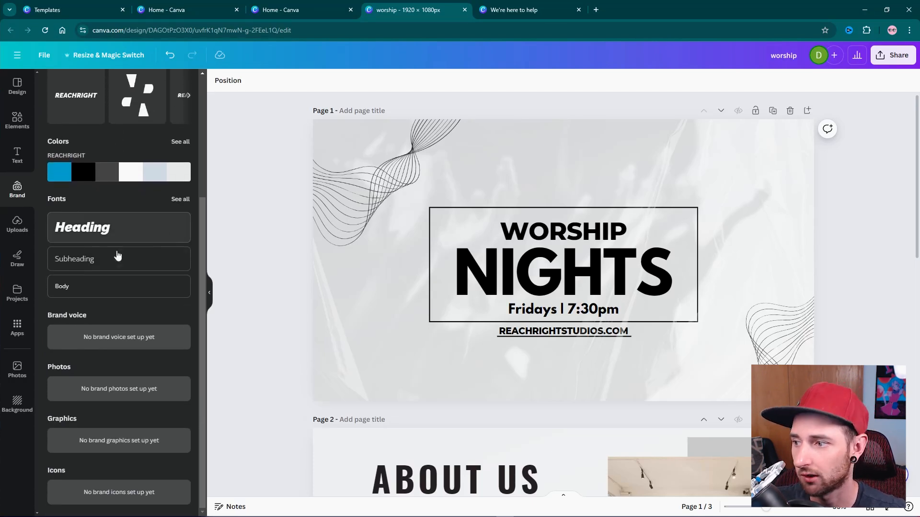
scroll(119, 268, up, 4)
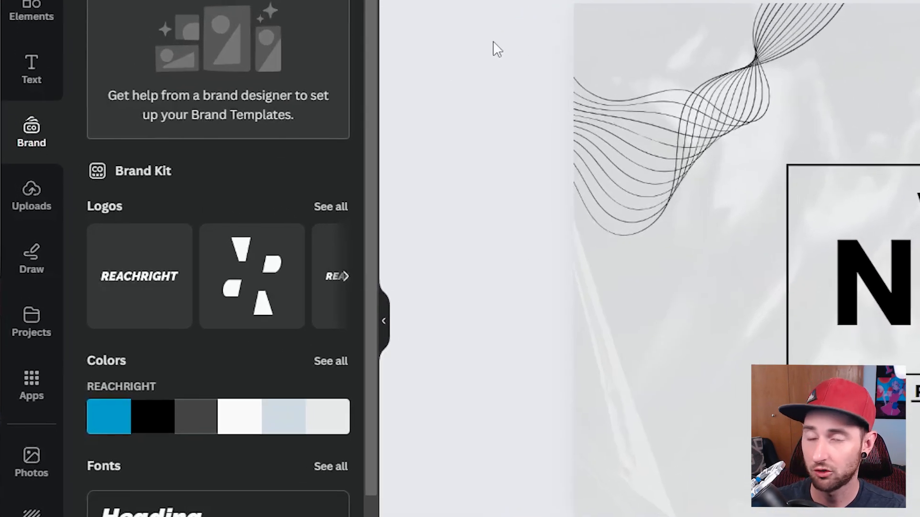
Insert the uploaded photo of the pointing man on page 1, resize it and move it toward the slide's lower-left corner.
click(46, 200)
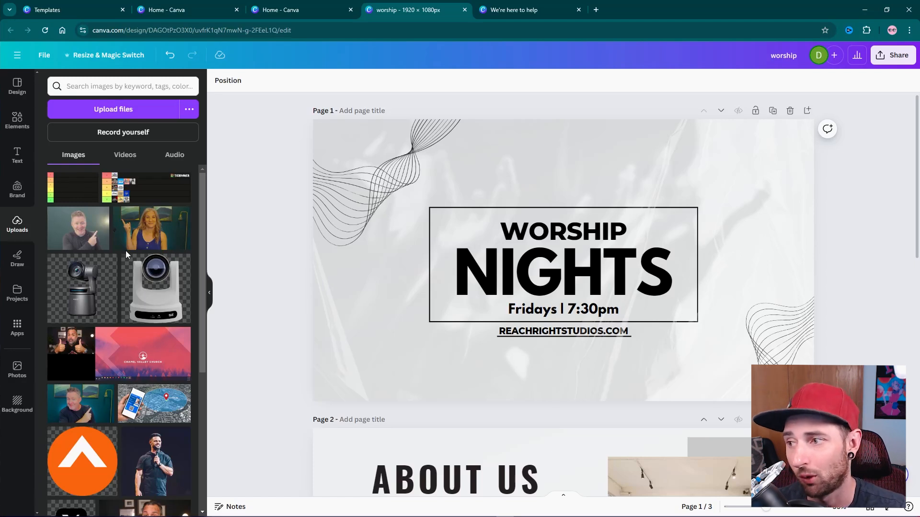
click(79, 228)
drag(660, 210, 462, 275)
drag(493, 237, 571, 181)
drag(469, 211, 454, 206)
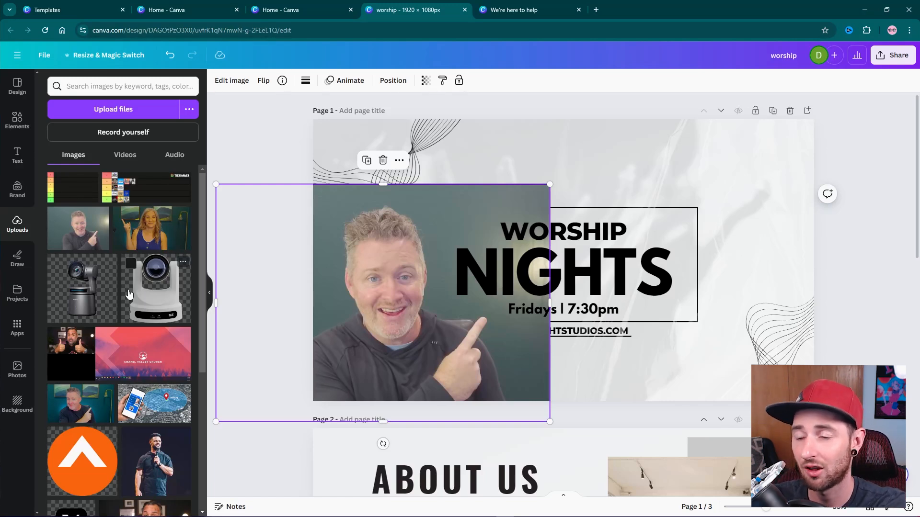
Adjust the photo's size and position so the man fills the slide's lower-left area and points at the title frame.
drag(250, 276, 270, 279)
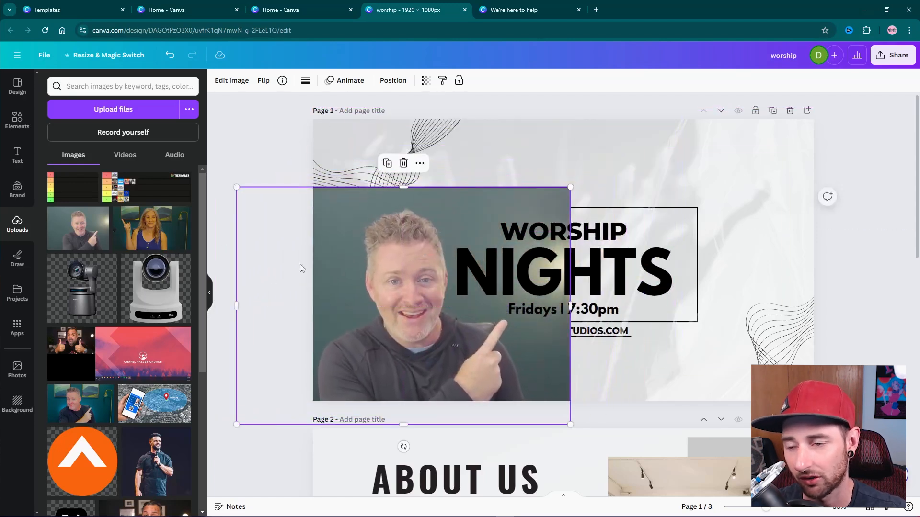
drag(565, 186, 680, 129)
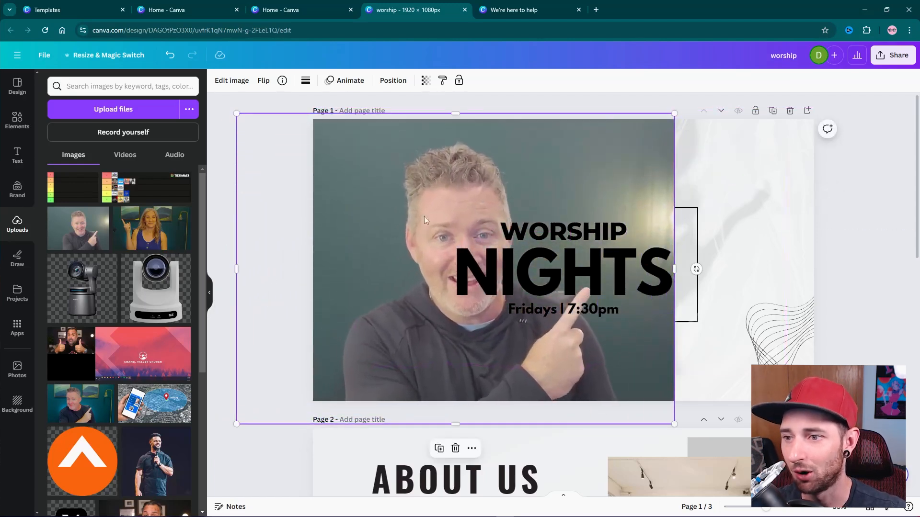
drag(424, 216, 346, 203)
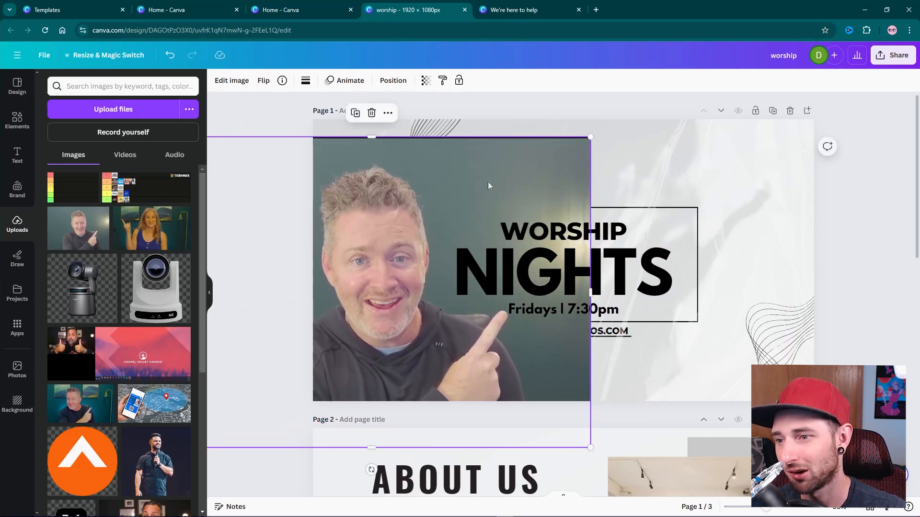
drag(590, 137, 557, 161)
drag(436, 192, 453, 179)
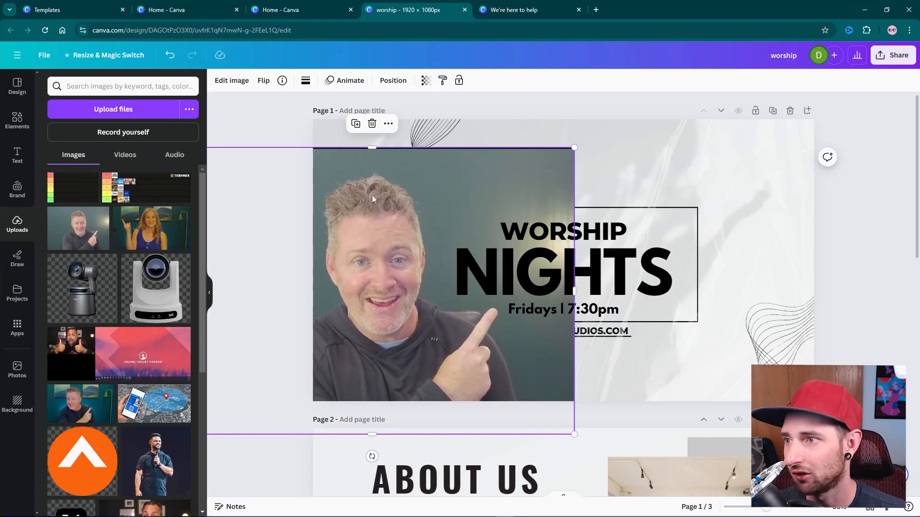
Remove the background from the photo of the pointing man with BG Remover.
click(231, 81)
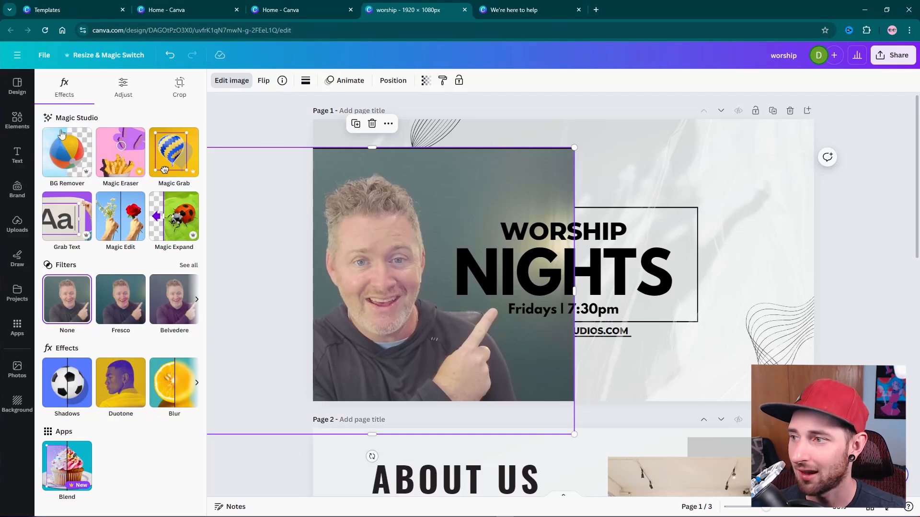
click(71, 161)
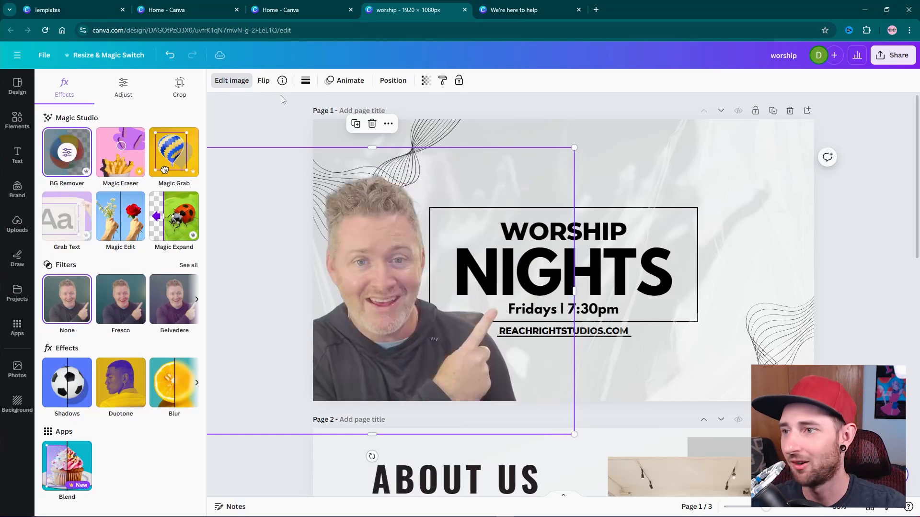
click(281, 110)
click(282, 110)
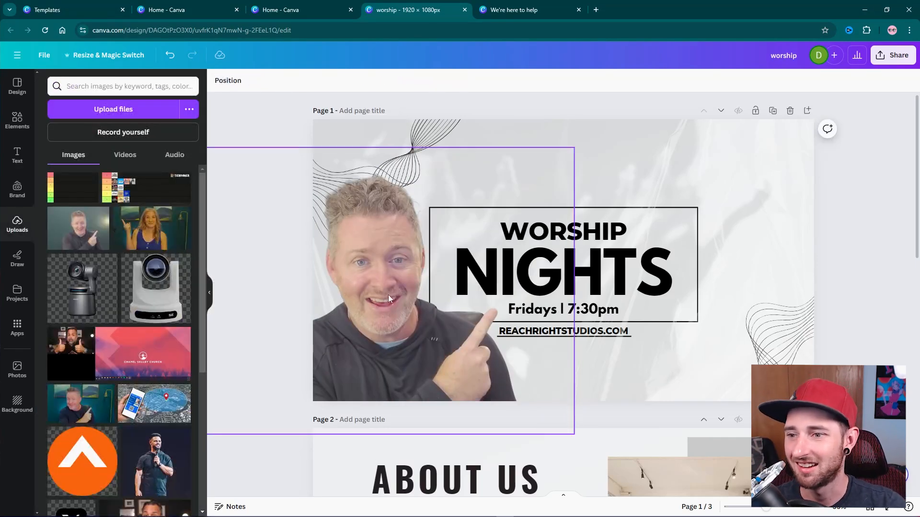
Add an Outline shadow in white (#FFFFFF) with size 19 around the cut-out man.
drag(388, 294, 388, 298)
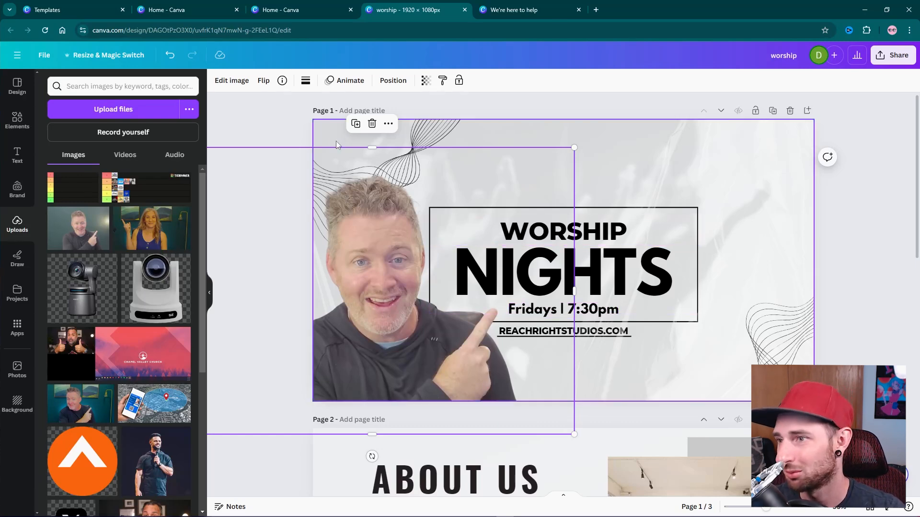
click(231, 81)
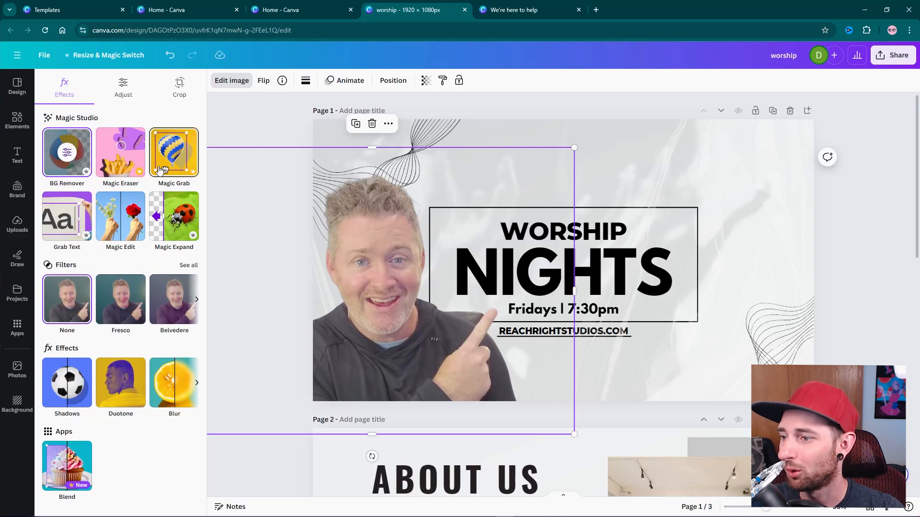
click(71, 380)
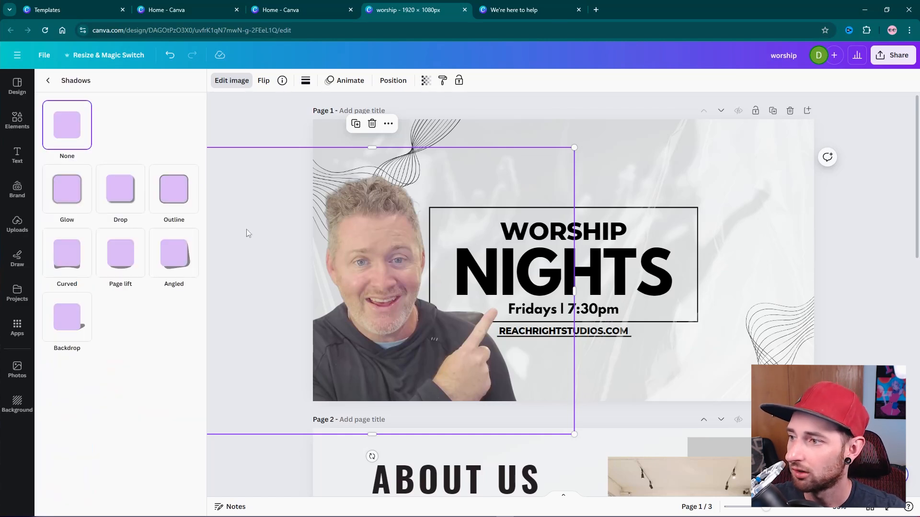
click(177, 186)
click(190, 405)
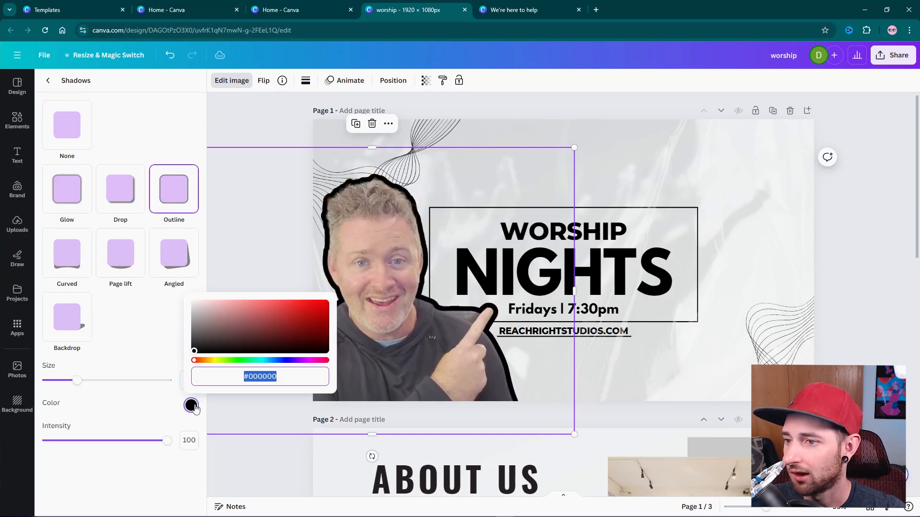
text(#FFFFFF)
click(155, 321)
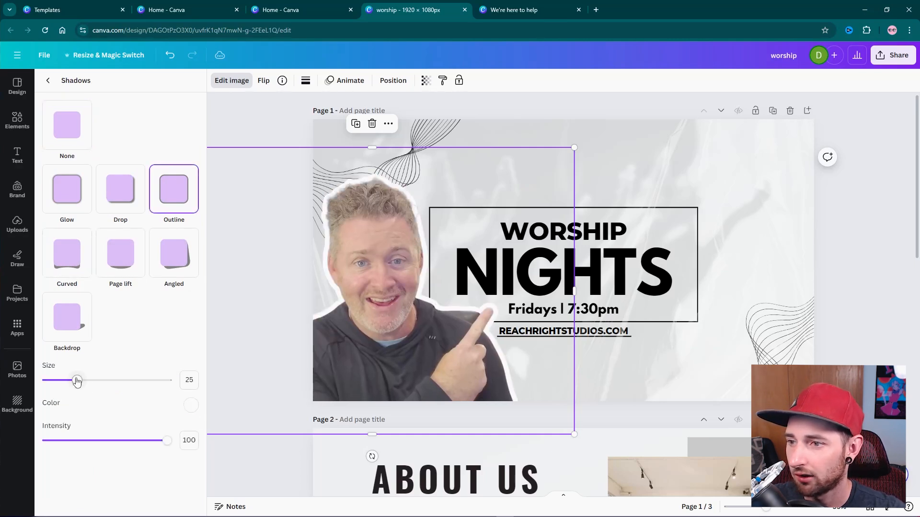
mouse_move(76, 380)
mouse_down()
mouse_move(85, 380)
mouse_move(71, 380)
mouse_up()
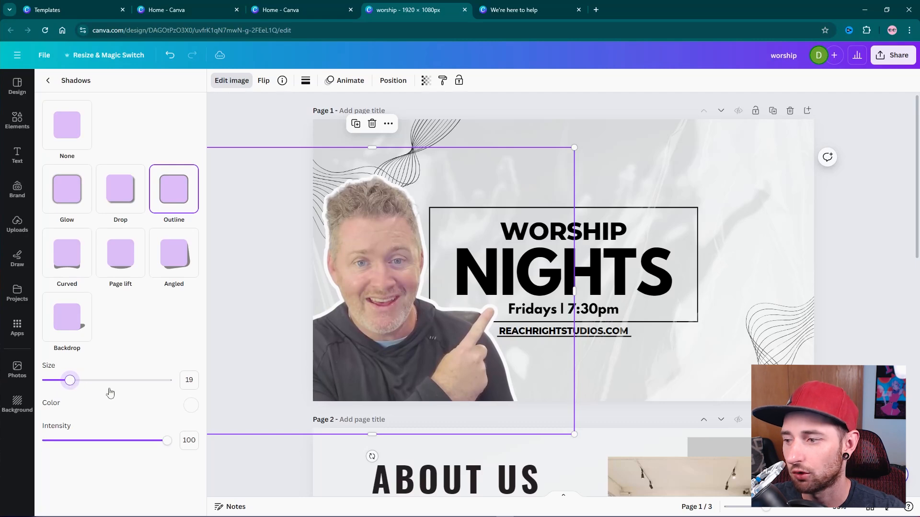
click(47, 81)
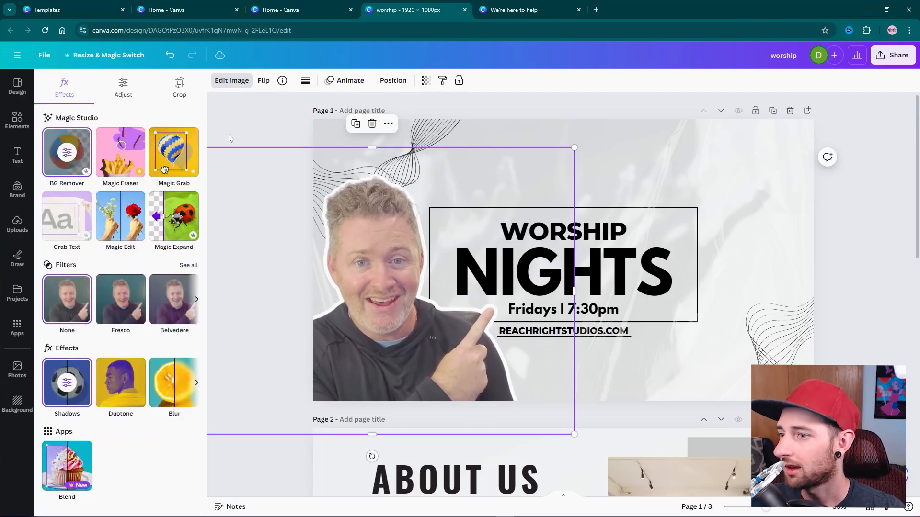
click(236, 83)
click(263, 112)
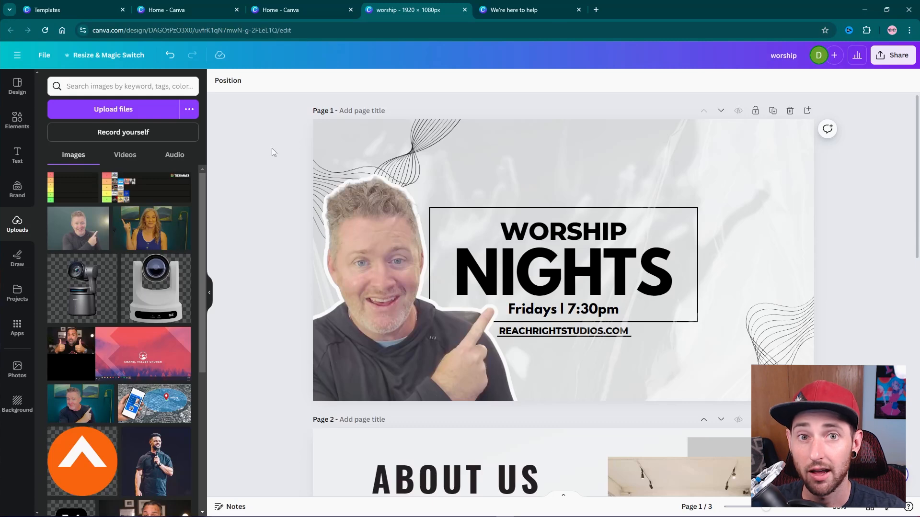
Delete the outlined cut-out photo of the man from page 1.
scroll(115, 284, down, 3)
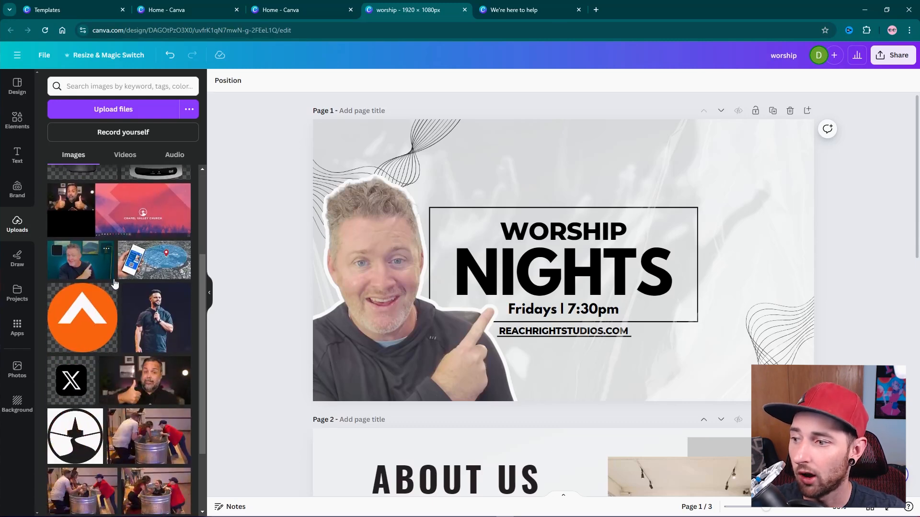
scroll(115, 283, up, 3)
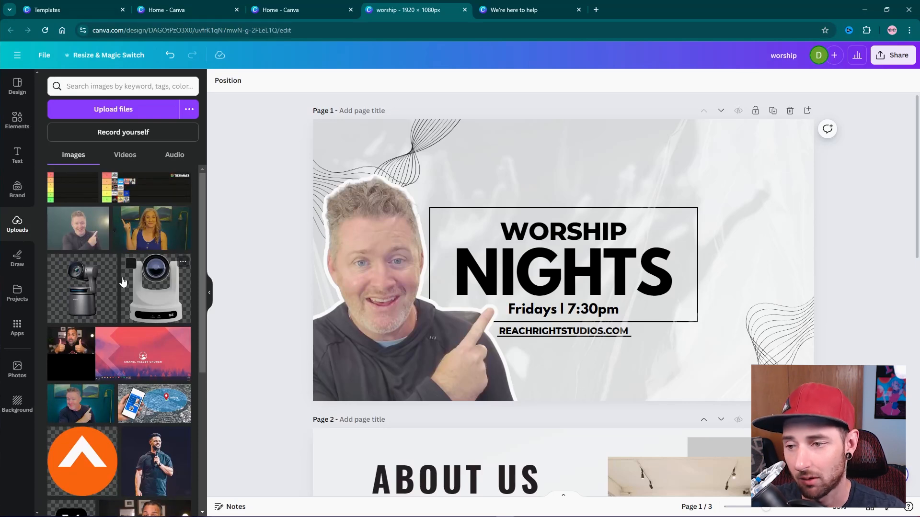
click(377, 263)
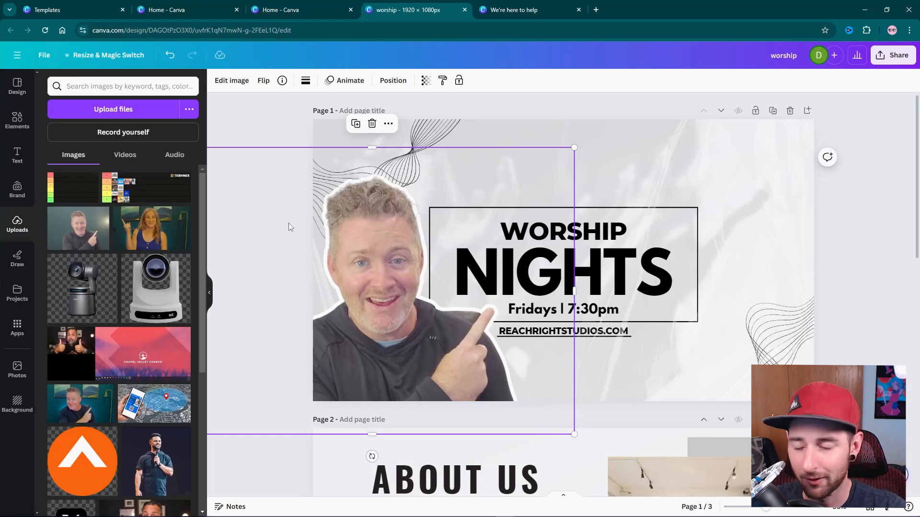
key(Delete)
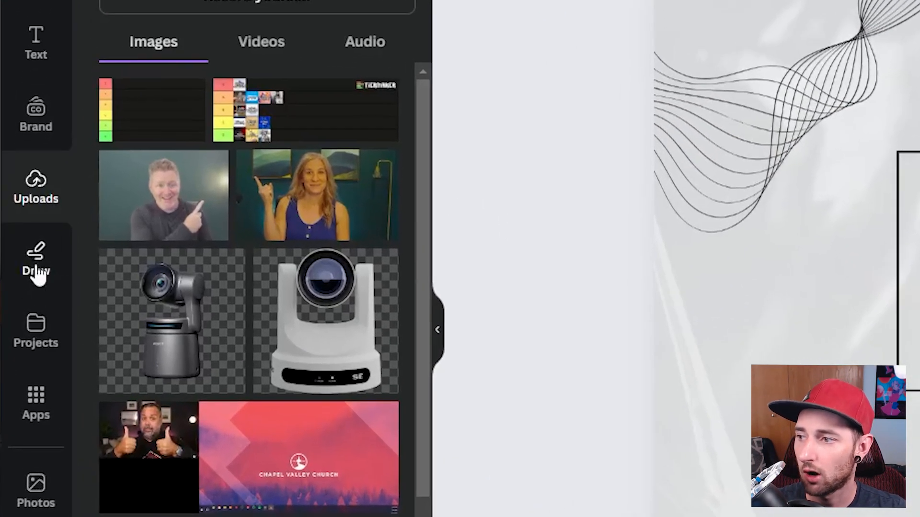
Scribble freehand strokes across the page 1 title area with the blue pen and the red marker.
click(36, 268)
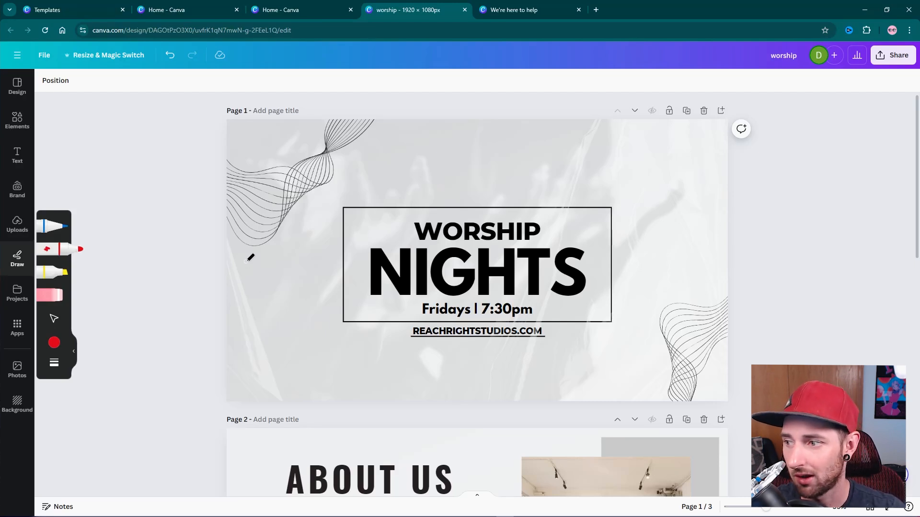
click(52, 226)
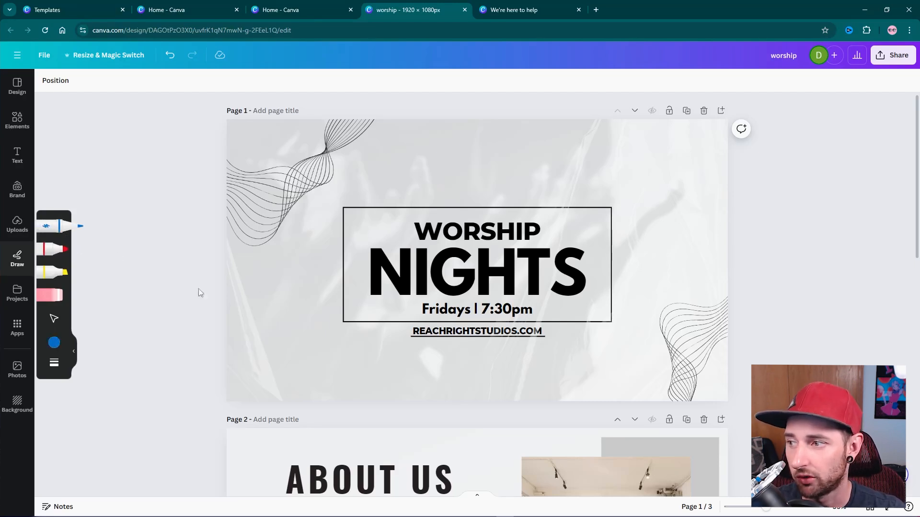
mouse_move(250, 266)
mouse_down()
mouse_move(284, 301)
mouse_move(339, 212)
mouse_move(426, 164)
mouse_move(571, 233)
mouse_move(509, 157)
mouse_move(532, 378)
mouse_move(235, 396)
mouse_move(398, 206)
mouse_move(736, 265)
mouse_move(557, 220)
mouse_move(308, 282)
mouse_move(691, 227)
mouse_move(549, 290)
mouse_move(380, 298)
mouse_move(436, 215)
mouse_move(651, 265)
mouse_move(662, 198)
mouse_move(434, 272)
mouse_move(344, 227)
mouse_move(738, 284)
mouse_move(741, 214)
mouse_move(389, 359)
mouse_move(646, 206)
mouse_move(400, 185)
mouse_move(404, 76)
mouse_move(569, 236)
mouse_move(539, 160)
mouse_move(622, 140)
mouse_move(581, 197)
mouse_move(579, 222)
mouse_up()
mouse_move(361, 217)
mouse_down()
mouse_move(520, 334)
mouse_move(475, 244)
mouse_move(614, 333)
mouse_move(641, 275)
mouse_up()
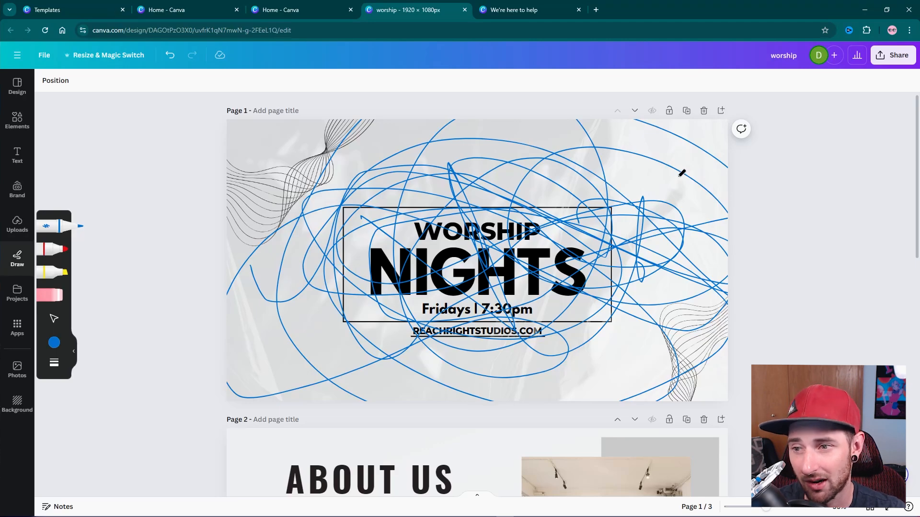
click(52, 249)
mouse_move(367, 268)
mouse_down()
mouse_move(521, 141)
mouse_move(418, 310)
mouse_move(598, 322)
mouse_move(611, 244)
mouse_up()
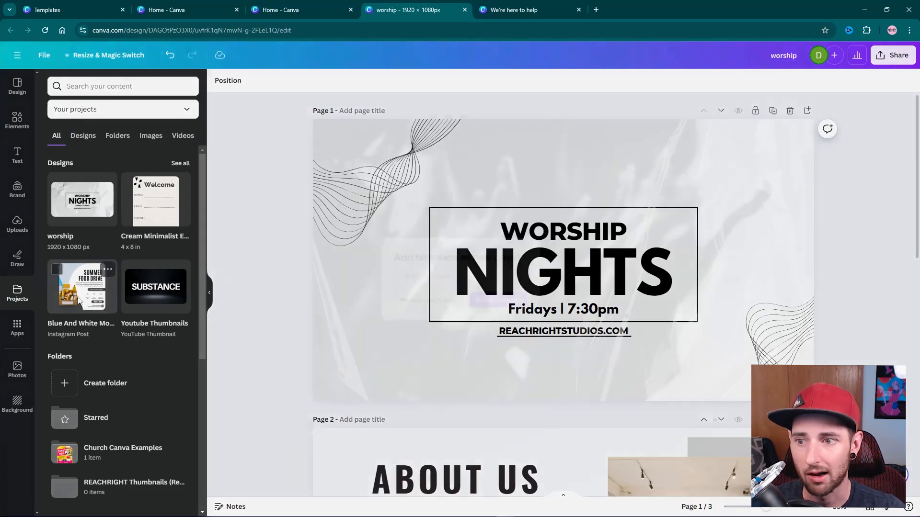
Add the Summer Food Drive design from the saved projects as a new page after page 1.
click(78, 300)
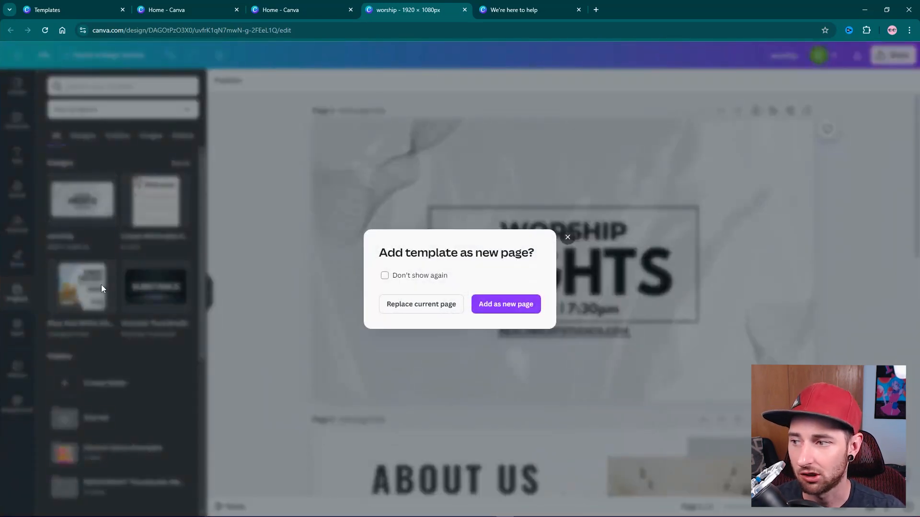
click(567, 237)
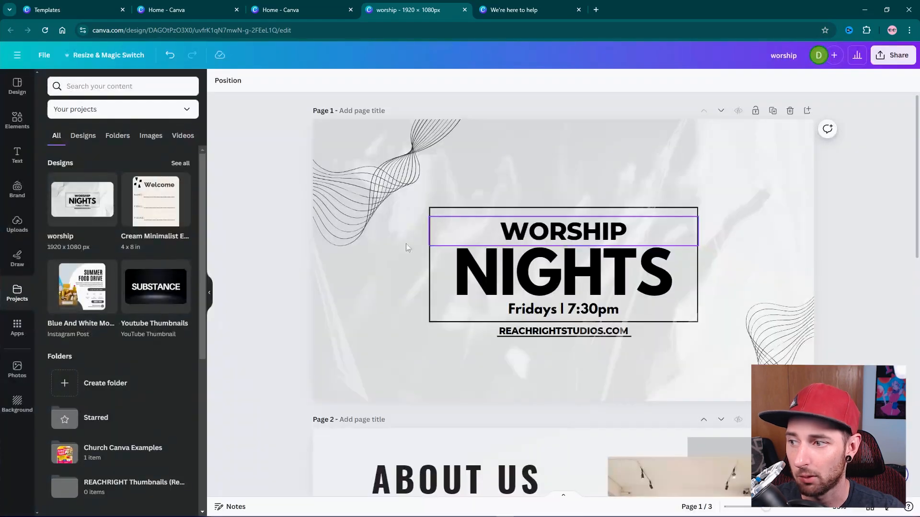
click(79, 301)
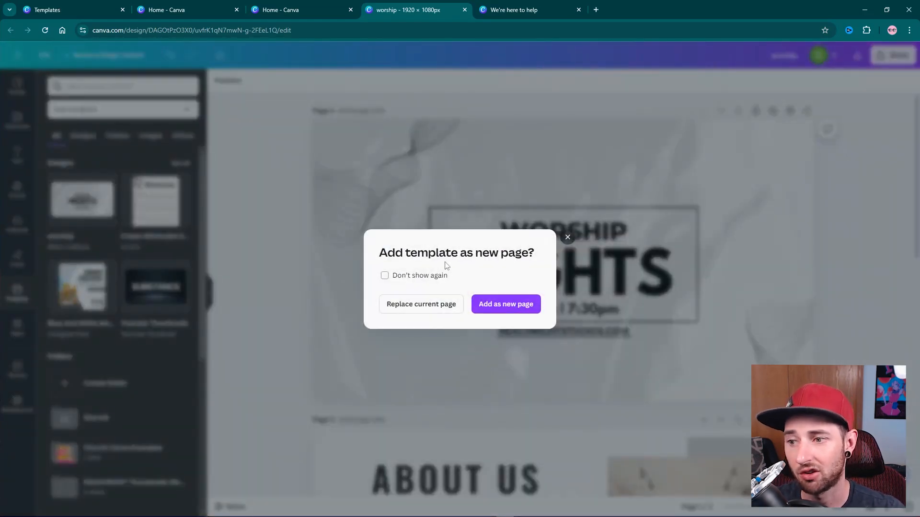
click(499, 311)
scroll(502, 308, up, 3)
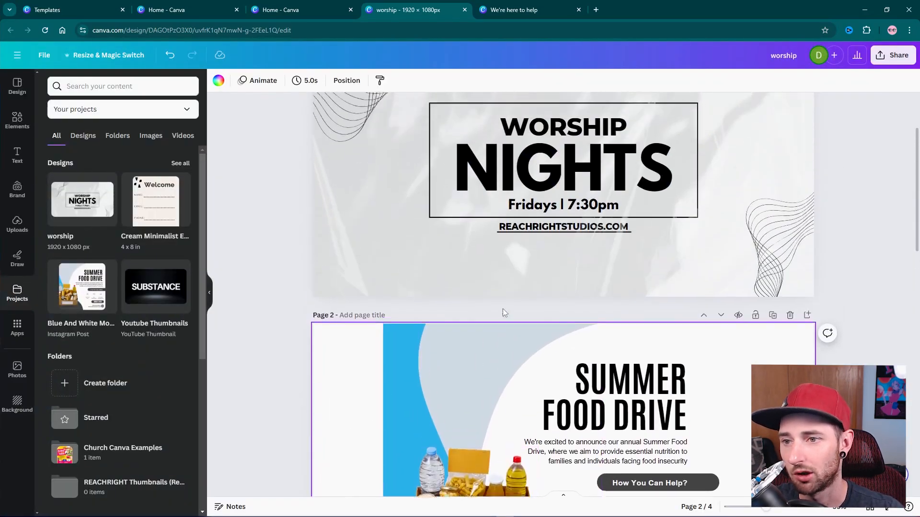
scroll(503, 312, up, 2)
scroll(551, 307, down, 5)
scroll(611, 301, down, 2)
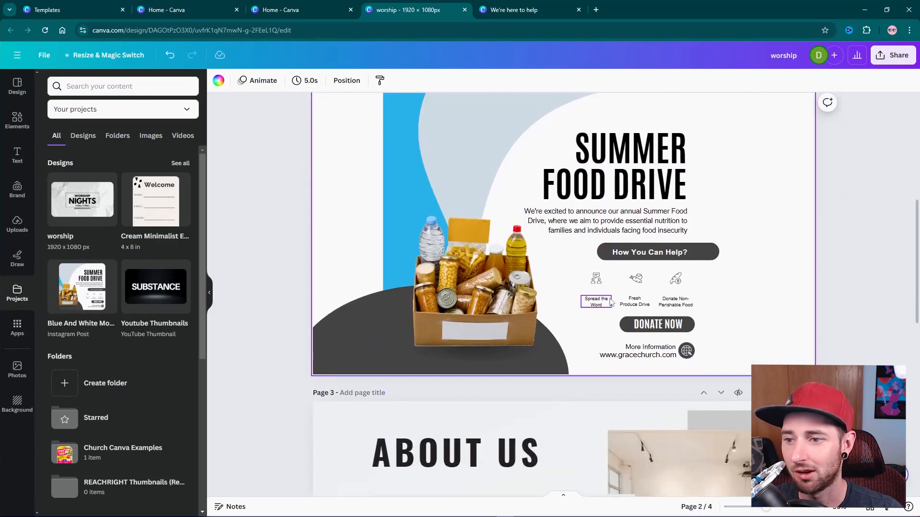
scroll(611, 302, up, 2)
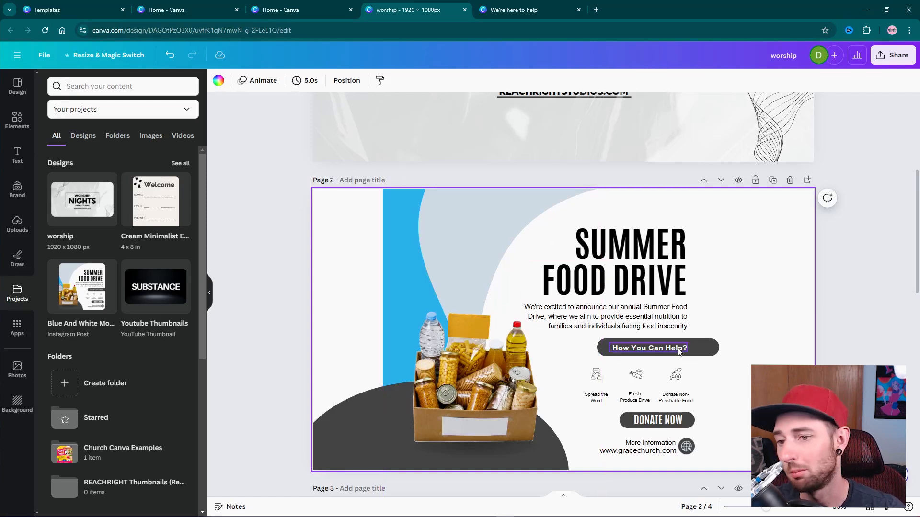
scroll(679, 349, down, 1)
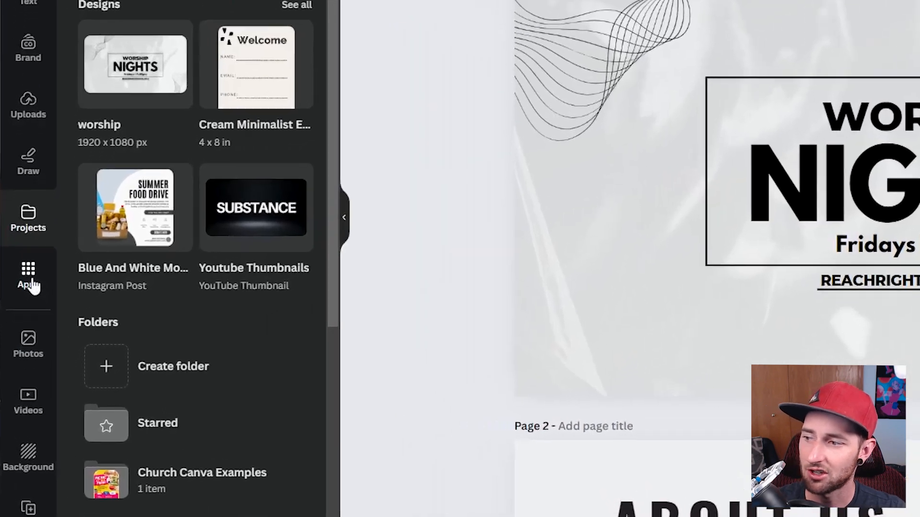
Browse the additional content apps, opening the Photos and Videos libraries.
click(17, 328)
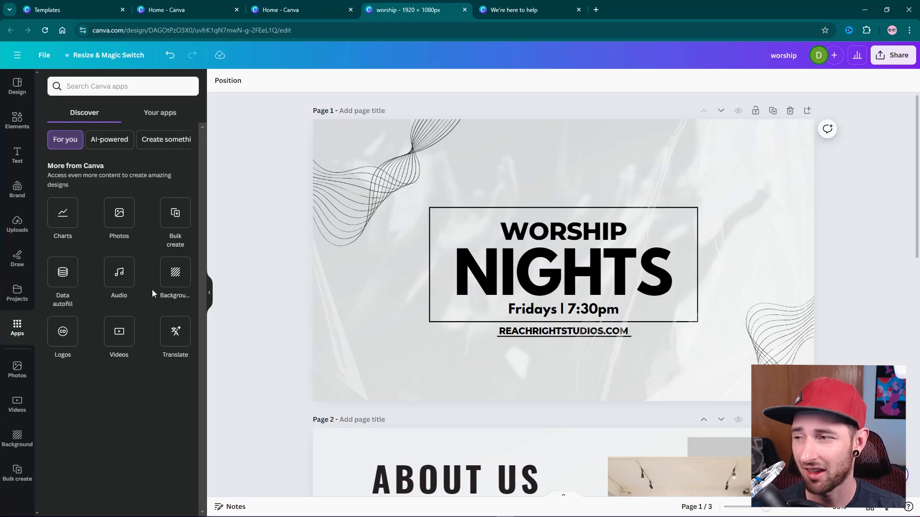
click(119, 216)
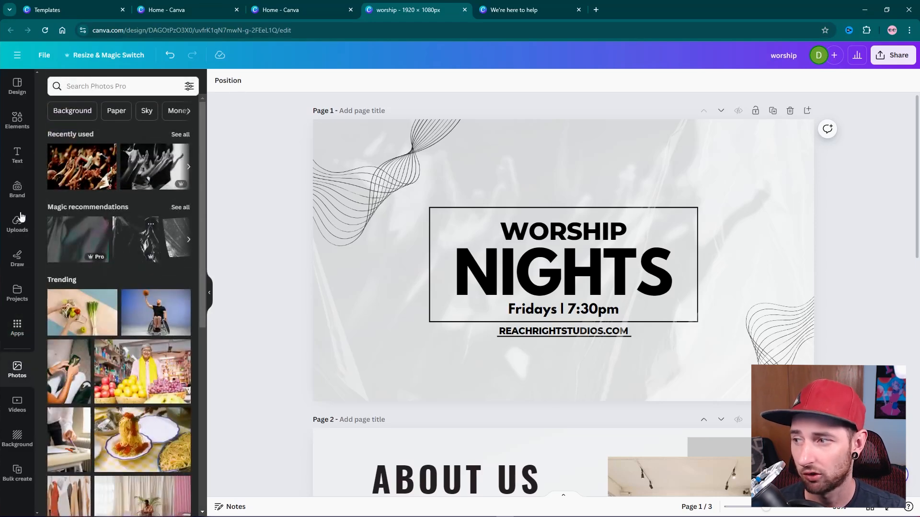
click(14, 335)
click(119, 333)
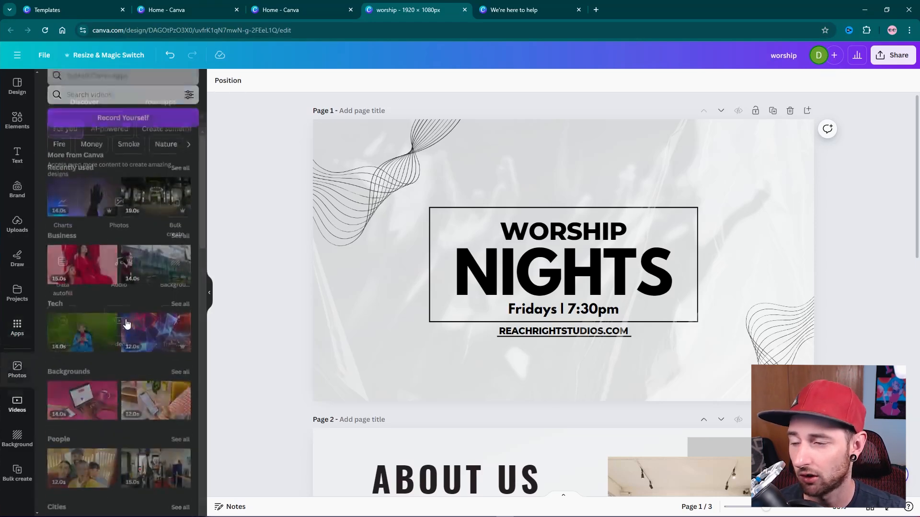
click(21, 331)
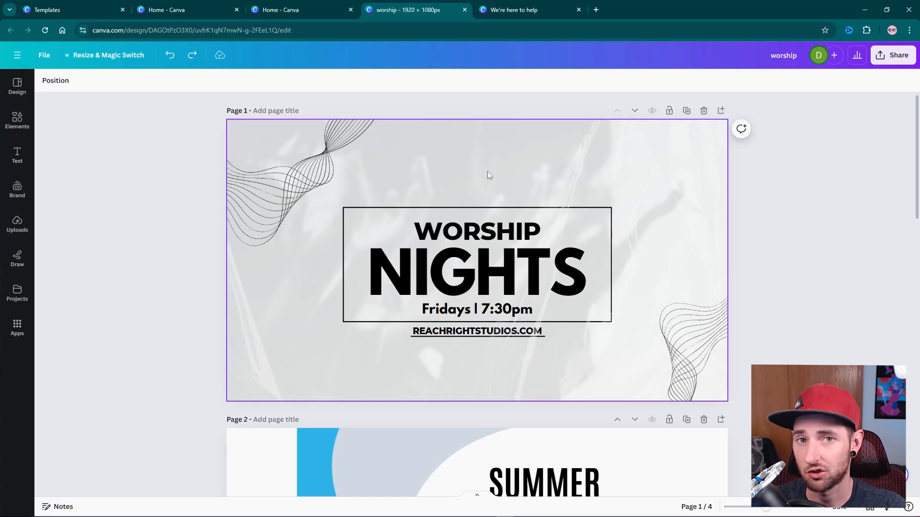
Search the elements for "worship" and place the colorful crowd photo with the pink and purple sky over the page 1 title area.
click(18, 121)
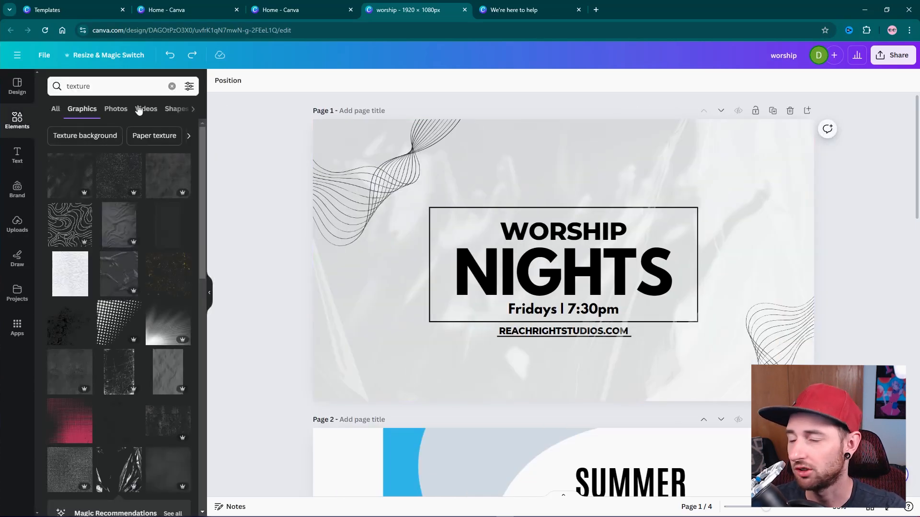
click(172, 86)
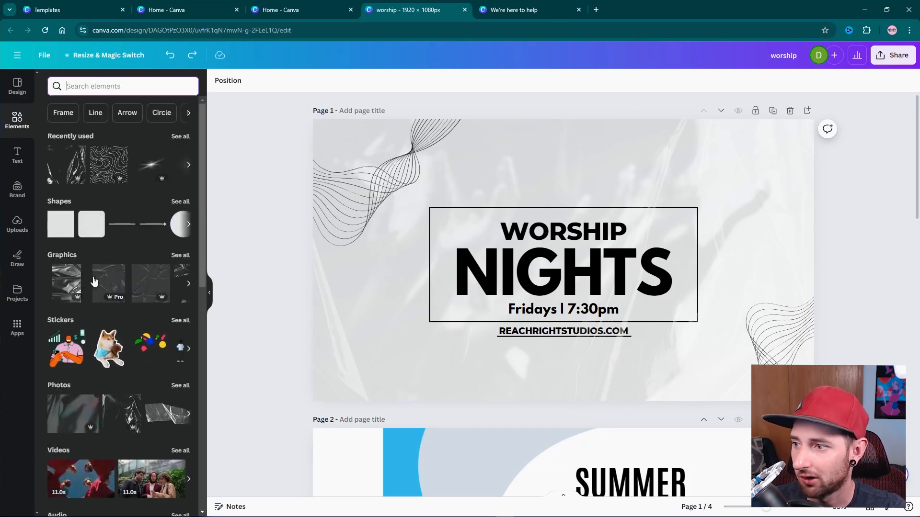
scroll(72, 297, down, 8)
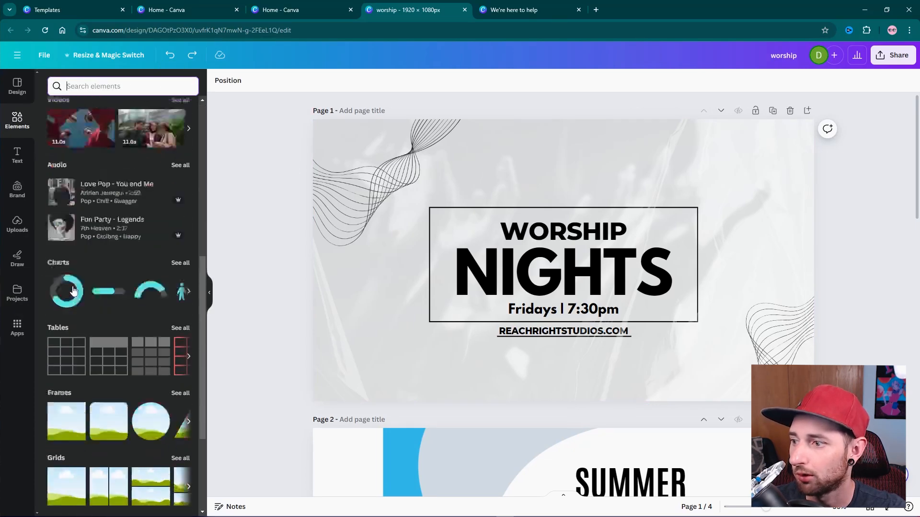
scroll(79, 304, up, 8)
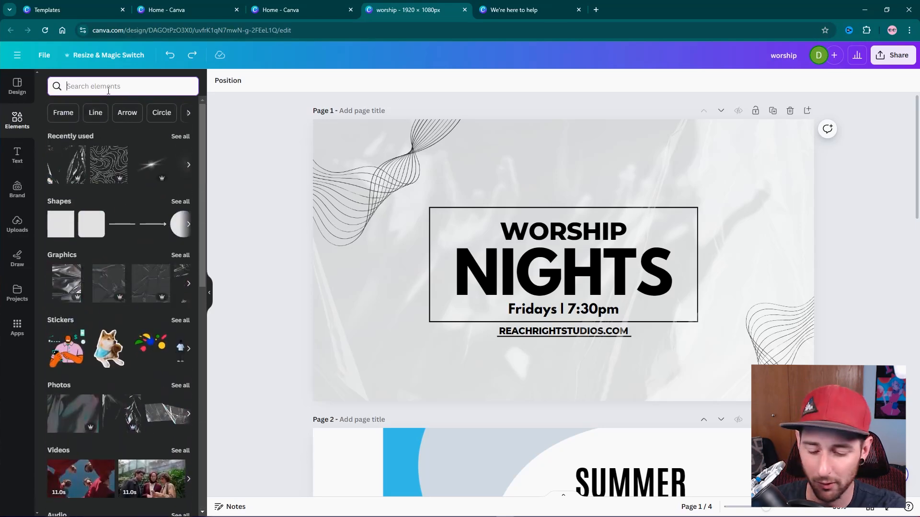
text(worship)
key(Return)
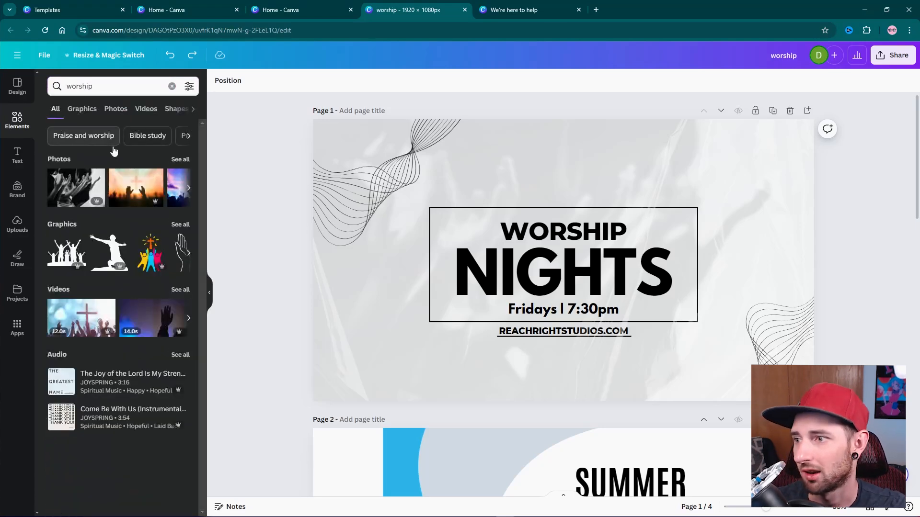
click(178, 184)
drag(665, 205, 687, 201)
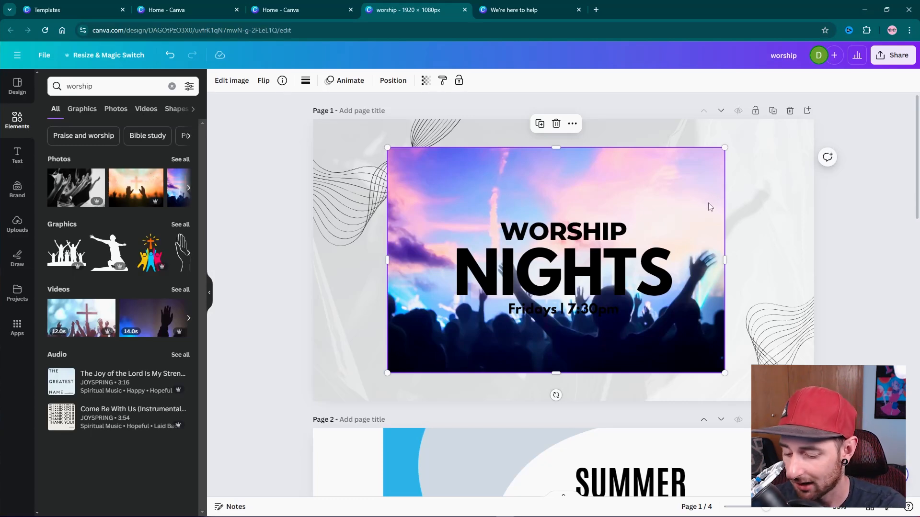
Shift the crowd photo repeatedly forward and backward through the page 1 layer order, leaving it behind the title text.
key(ctrl+])
key(ctrl+])
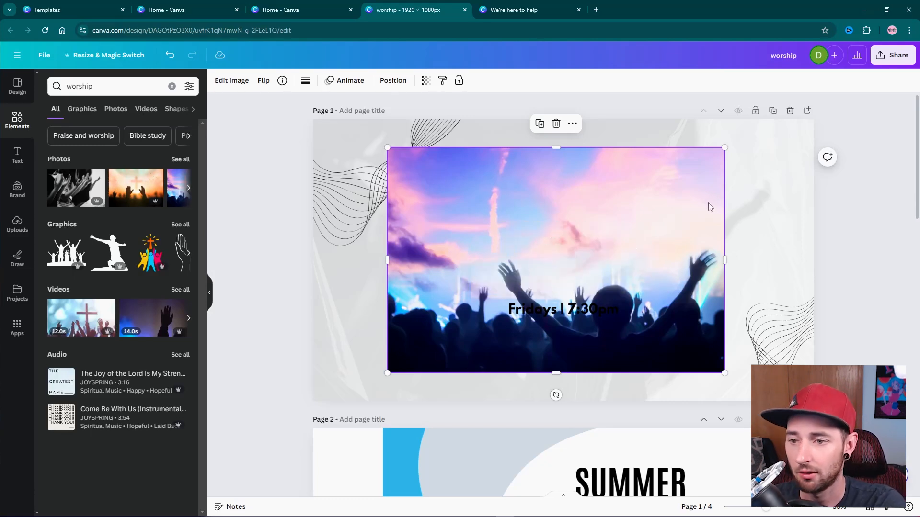
key(ctrl+])
key(ctrl+[)
key(ctrl+[)
key(ctrl+[)
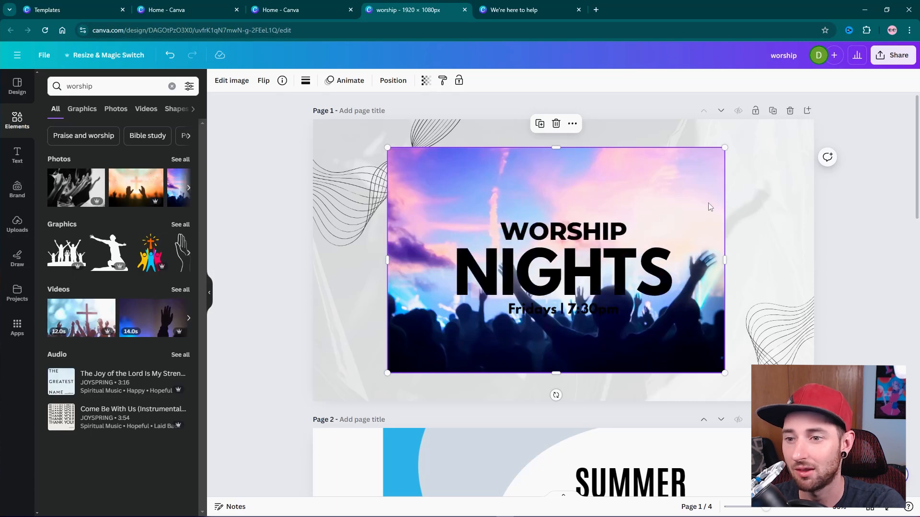
key(ctrl+])
key(ctrl+])
key(ctrl+])
key(ctrl+[)
key(ctrl+[)
key(ctrl+[)
key(ctrl+])
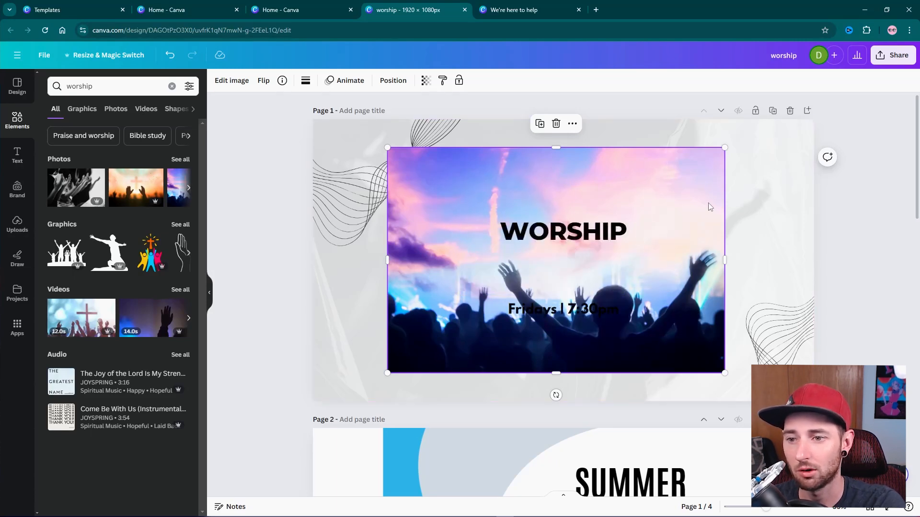
key(ctrl+[)
key(ctrl+[)
key(ctrl+])
key(ctrl+])
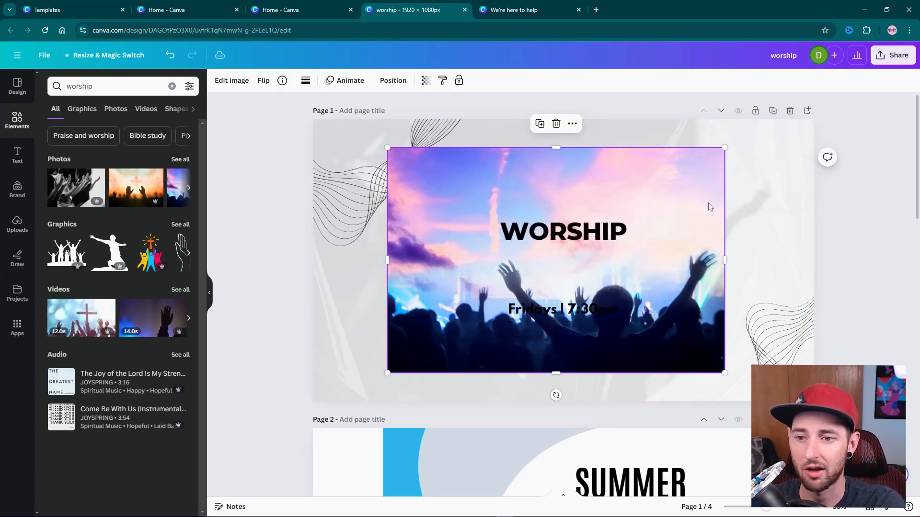
key(ctrl+[)
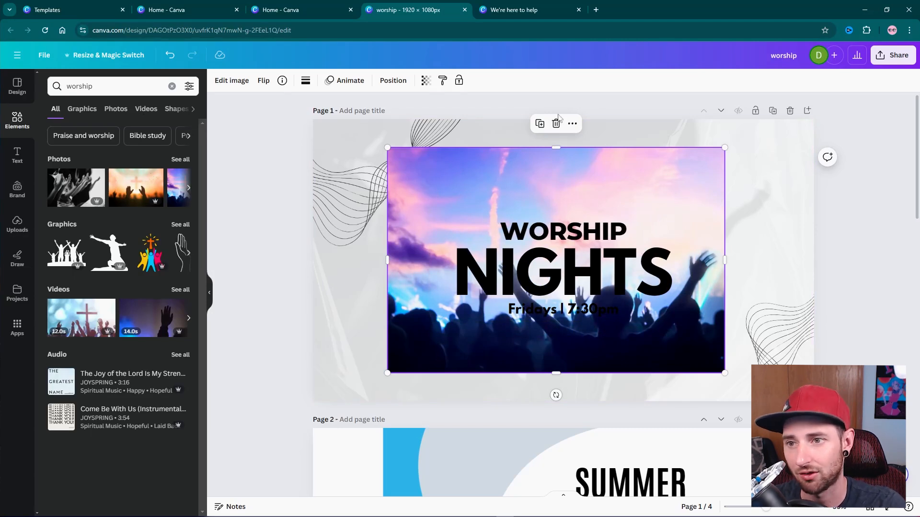
Review the layer ordering options for the crowd photo and show the list of layers.
click(571, 124)
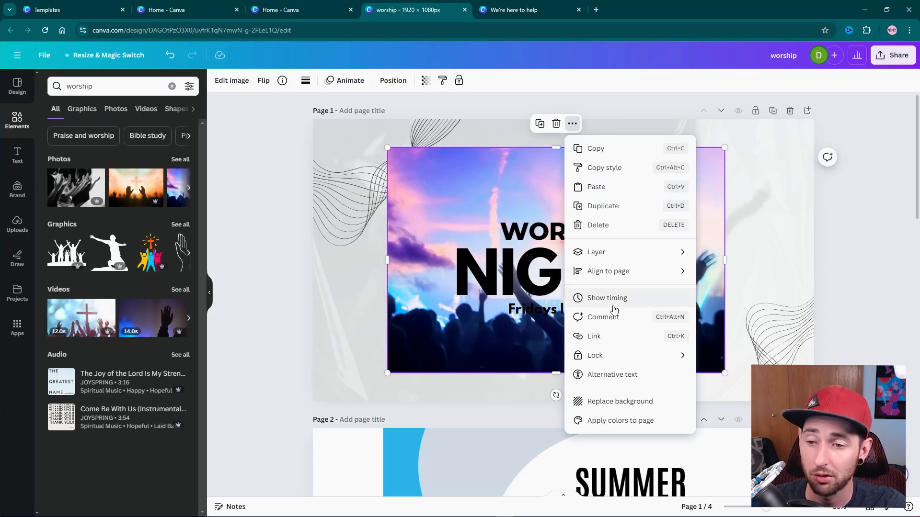
mouse_move(647, 256)
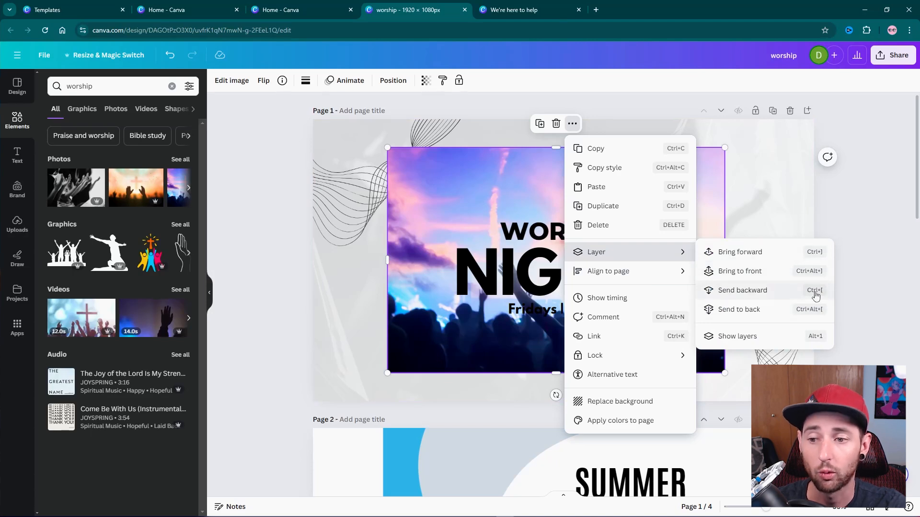
click(810, 338)
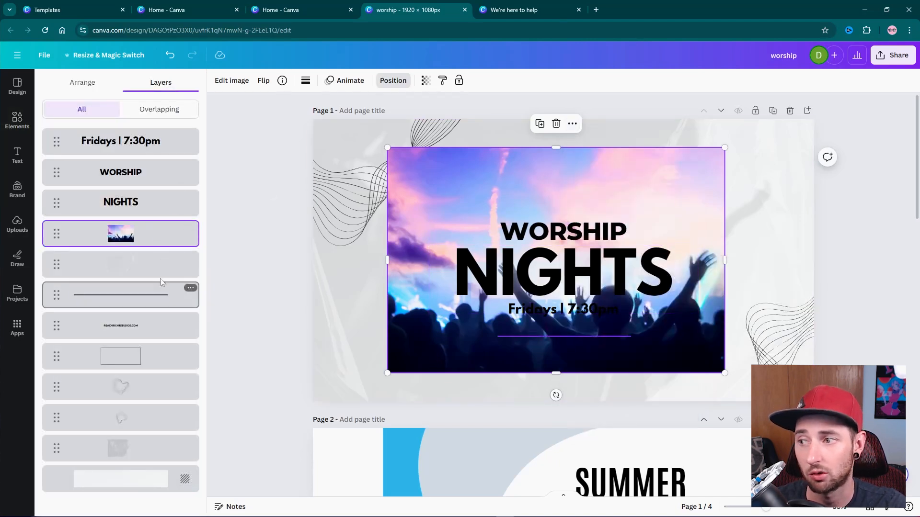
Duplicate the crowd photo and spread the two copies diagonally across page 1 so they overlap.
click(577, 126)
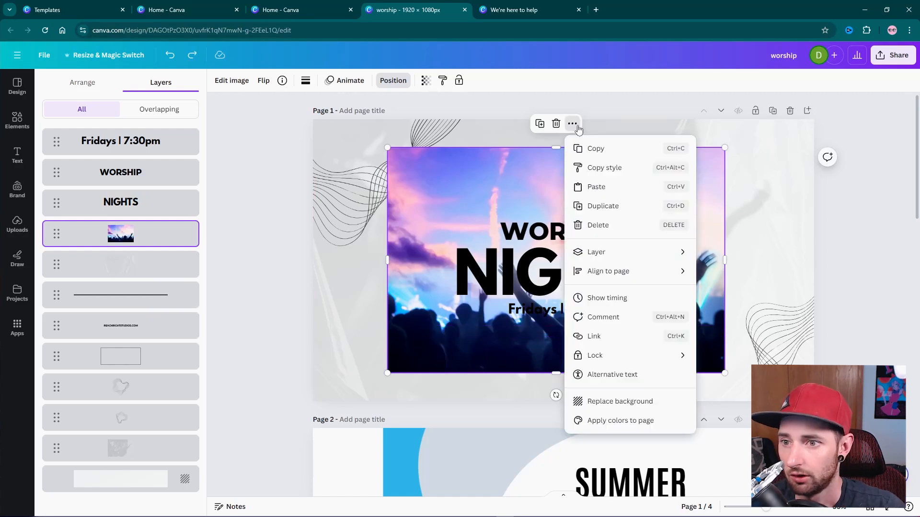
click(635, 206)
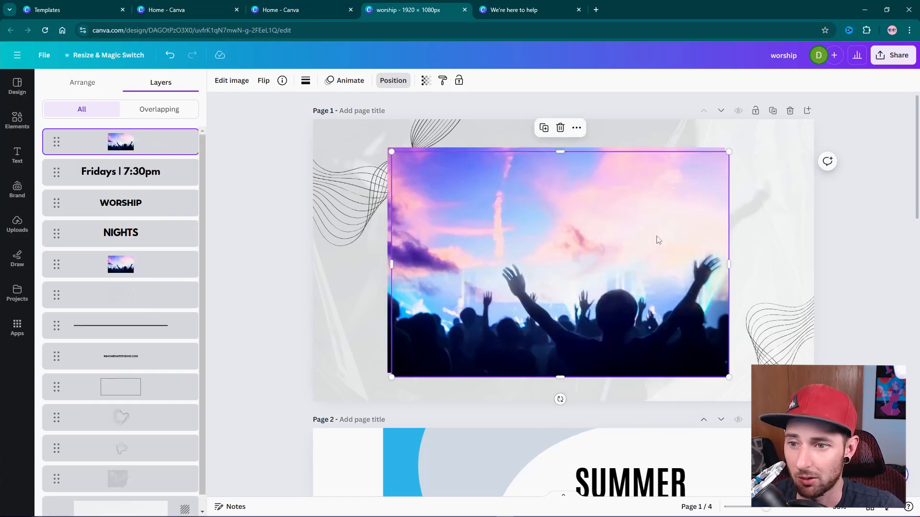
drag(642, 215, 719, 254)
drag(514, 168, 424, 131)
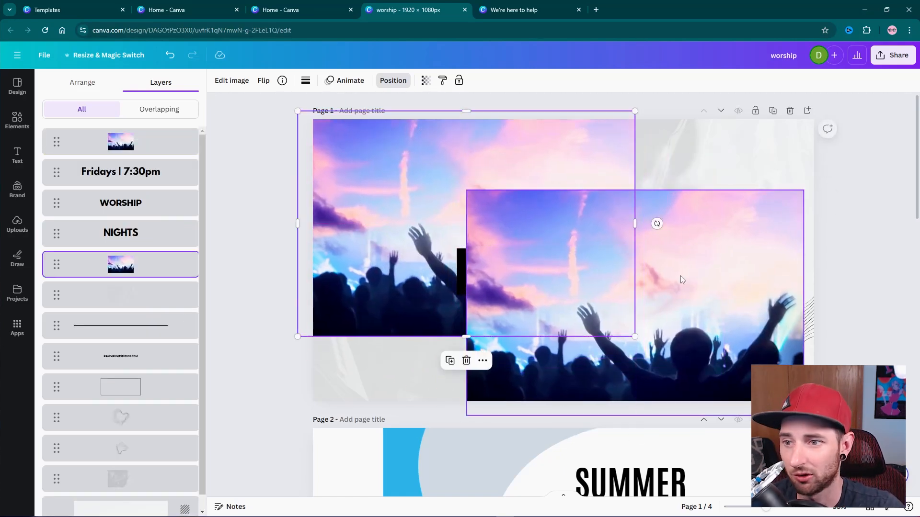
Send the original crowd photo backward layer by layer until it sits just above the page background.
key(ctrl+bracketright)
key(ctrl+bracketleft)
key(ctrl+bracketleft)
key(ctrl+bracketleft)
key(ctrl+bracketleft)
key(ctrl+bracketleft)
key(ctrl+bracketleft)
key(ctrl+bracketleft)
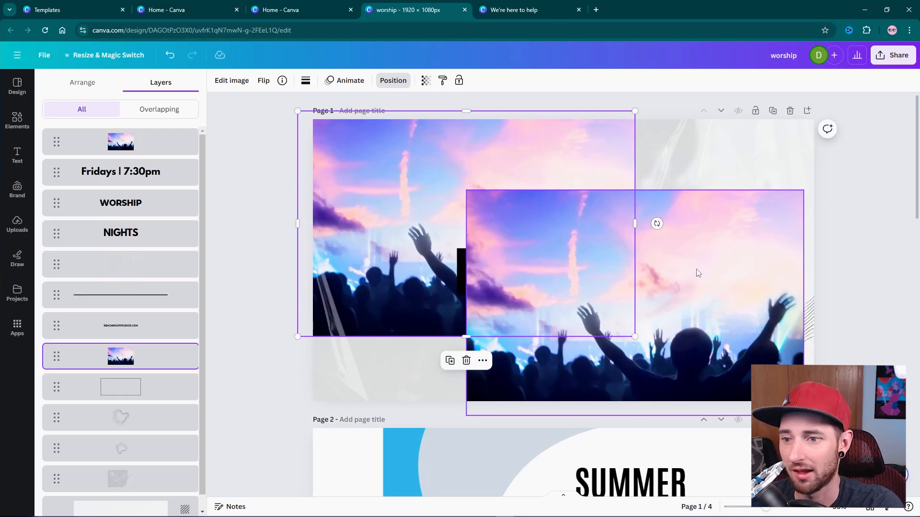
Send the duplicate crowd photo backward until it sits behind the title text and the underline.
click(698, 273)
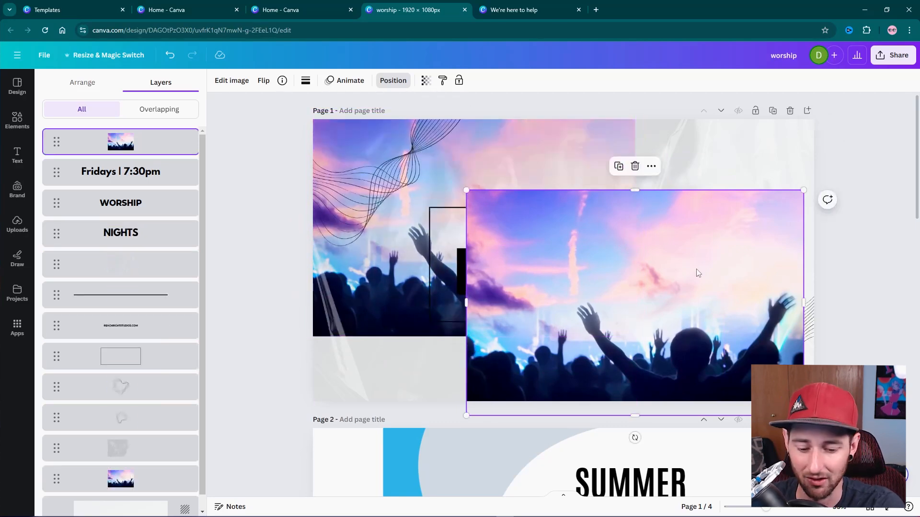
key(ctrl+bracketleft)
key(ctrl+bracketleft)
key(ctrl+bracketleft)
key(ctrl+bracketleft)
key(ctrl+bracketleft)
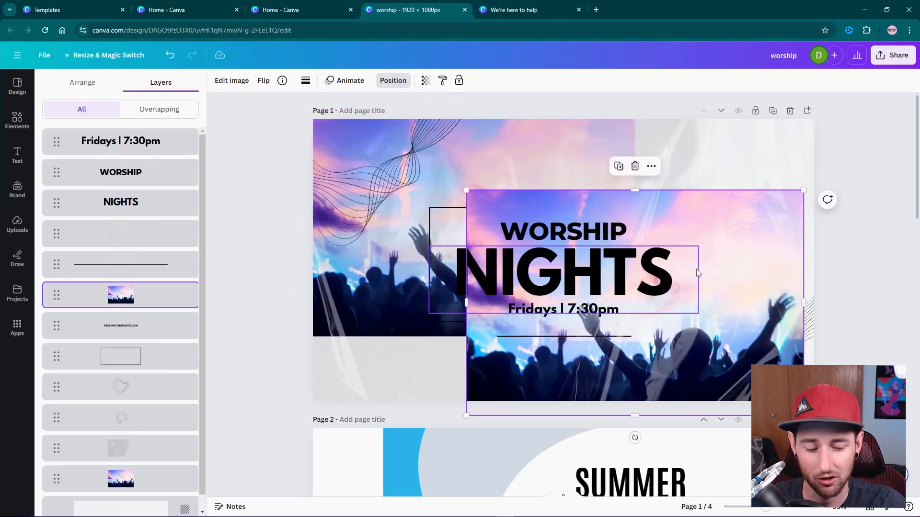
Delete both crowd photos, the texture overlay and the faded background image from page 1.
key(Delete)
click(583, 143)
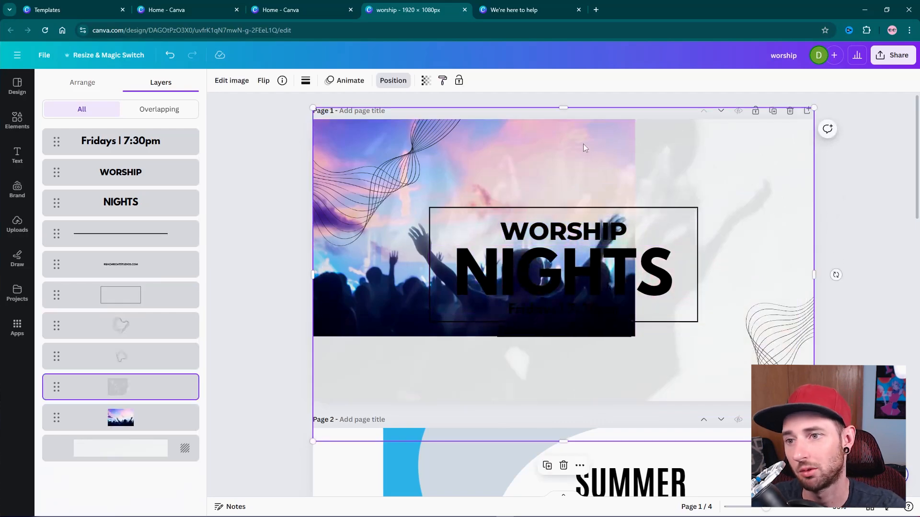
key(Delete)
click(583, 144)
key(Delete)
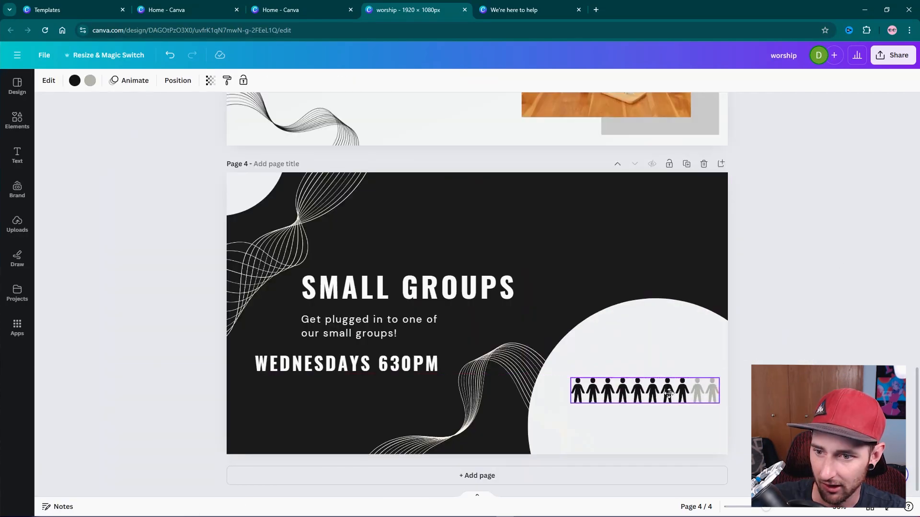
Inspect the row-of-people chart inside the white circle on page 4.
click(669, 393)
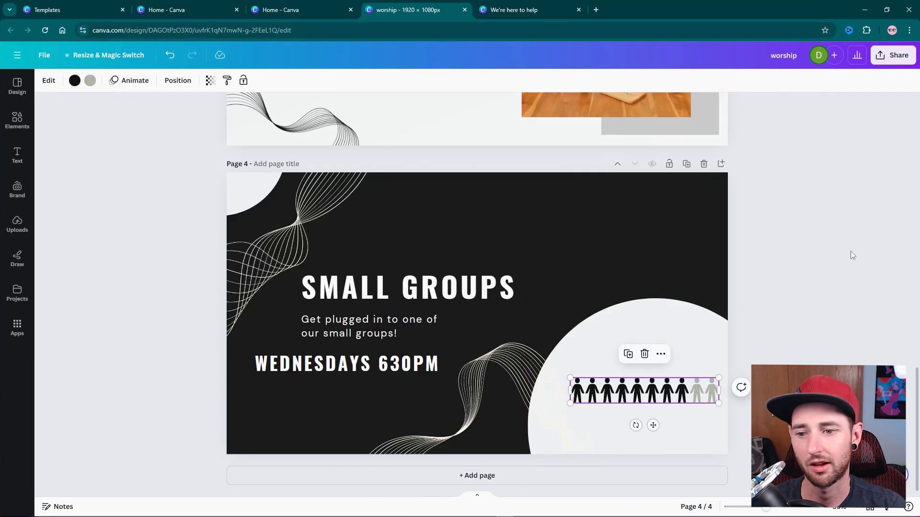
click(851, 255)
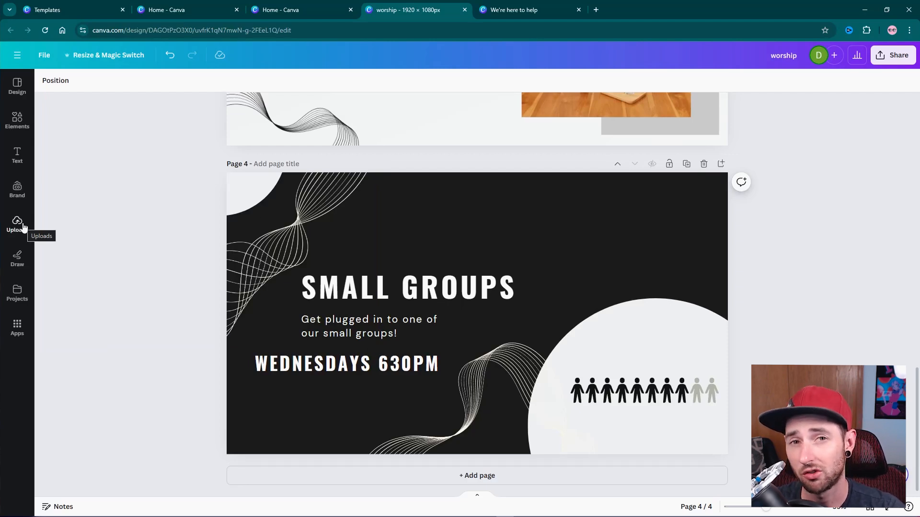
Search the elements for "qr code" and place a QR code graphic above the white circle on the Small Groups page.
click(18, 119)
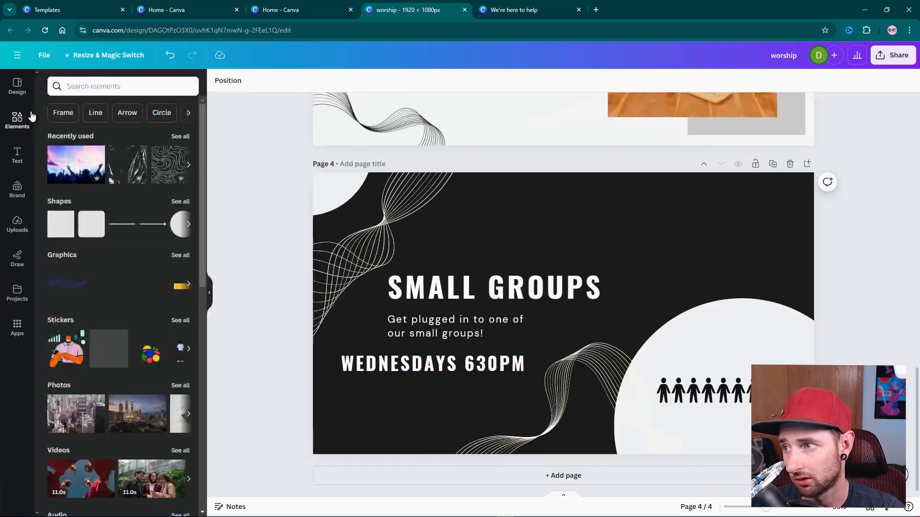
click(103, 87)
text(qr code)
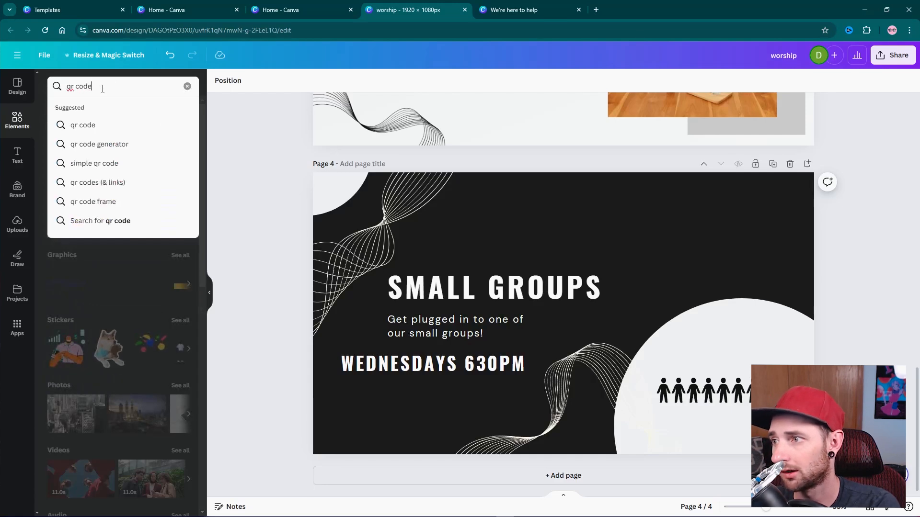
key(Return)
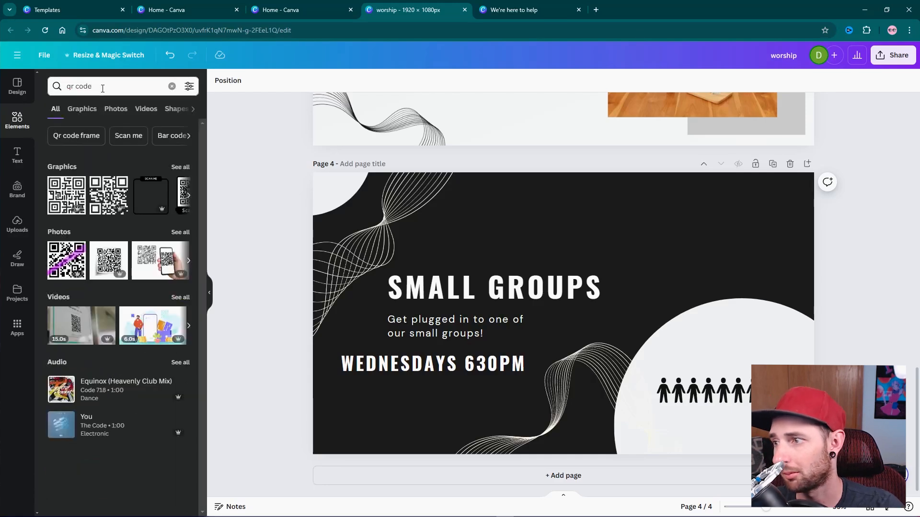
click(109, 195)
drag(587, 286, 742, 220)
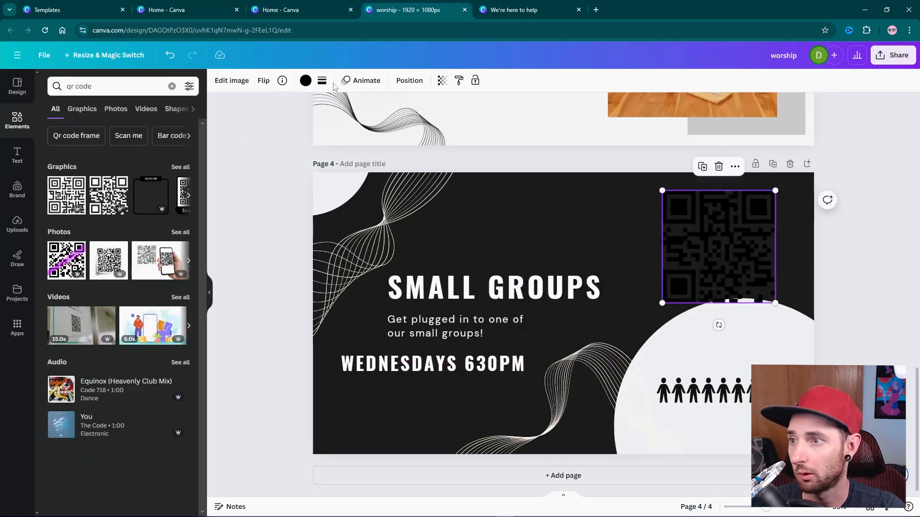
Recolor the QR code white, shrink it, and move it into the Small Groups page's upper-right corner.
click(305, 80)
click(157, 190)
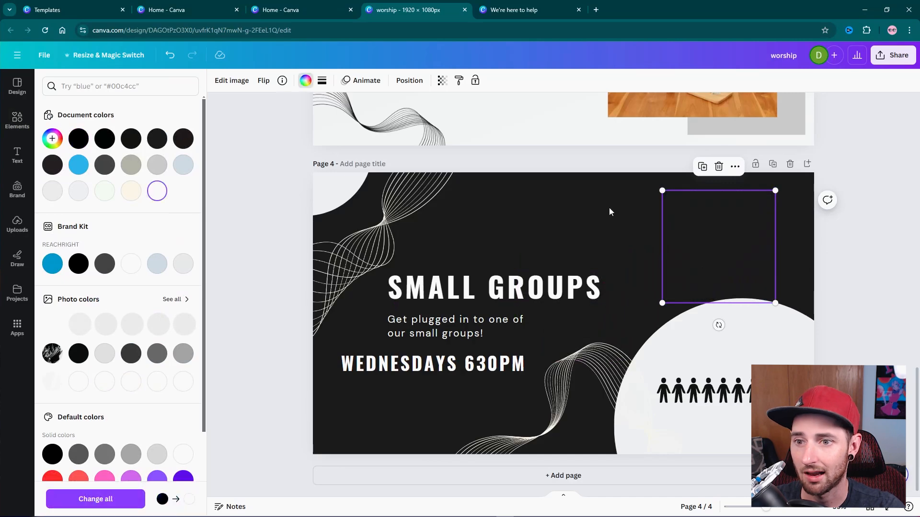
drag(665, 298, 709, 266)
drag(748, 225, 771, 218)
click(846, 205)
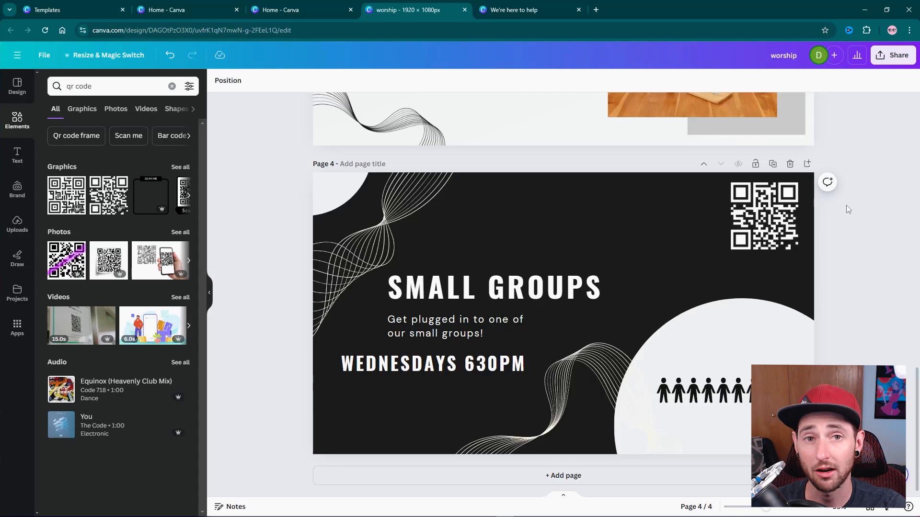
Search Google for "qr code generator" in a new browser tab and open the Free QR Generator result.
click(596, 10)
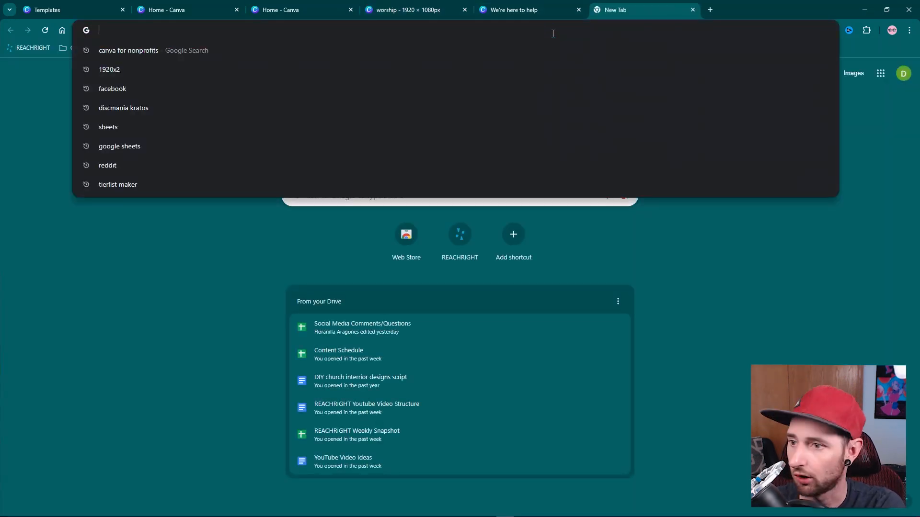
text(qr code g)
key(Return)
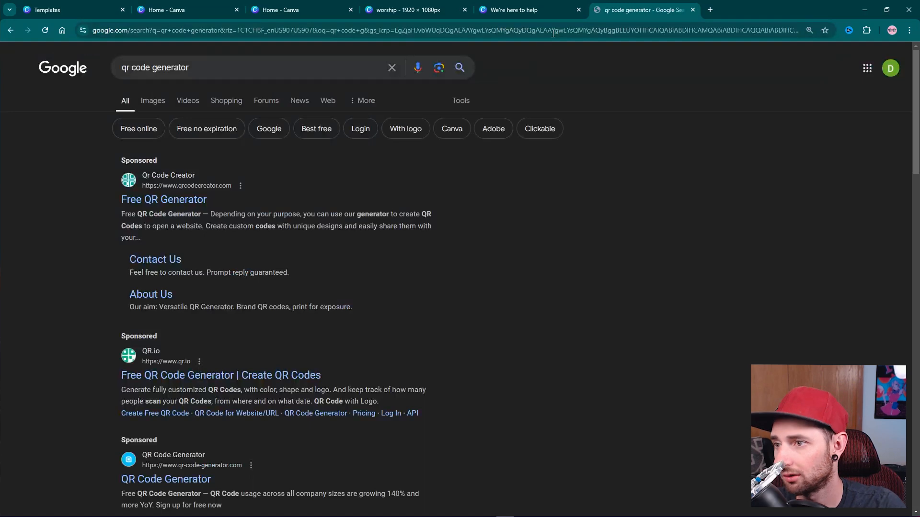
click(159, 200)
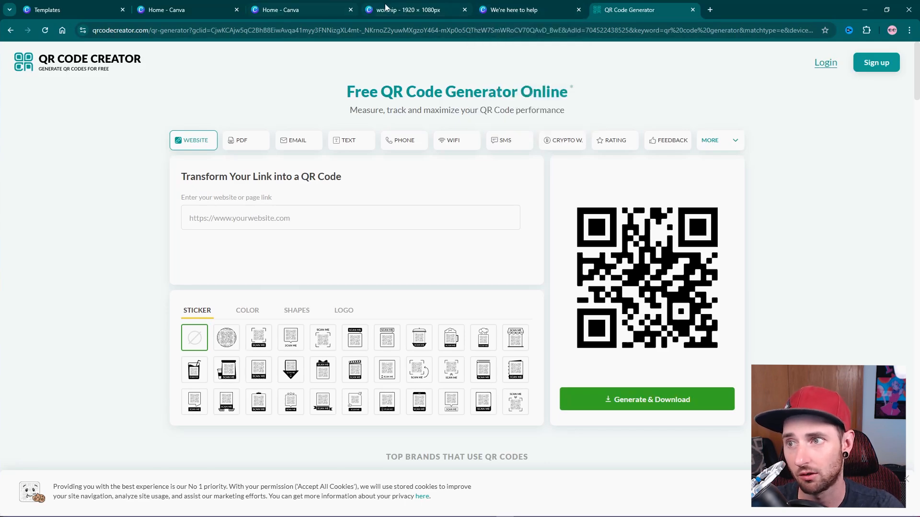
Return to the worship design in Canva and look through its Worship Nights, Summer Food Drive and Small Groups pages.
click(407, 10)
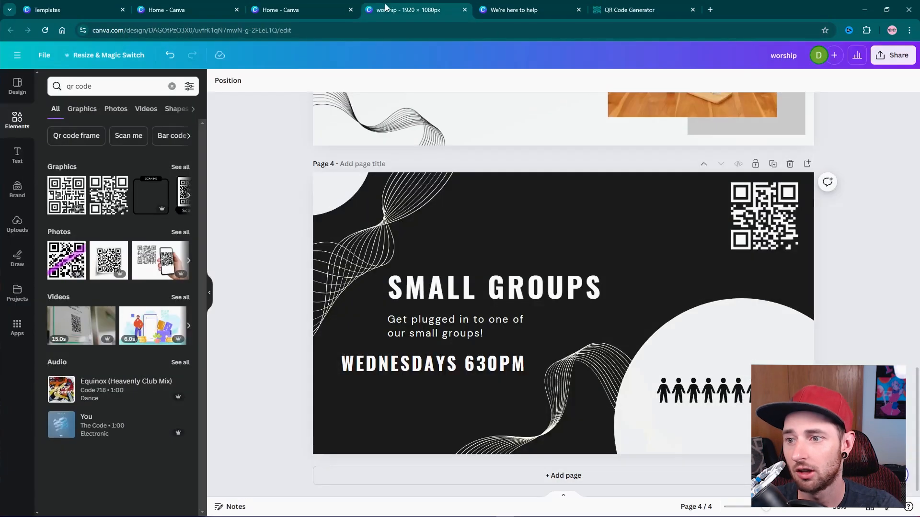
click(20, 231)
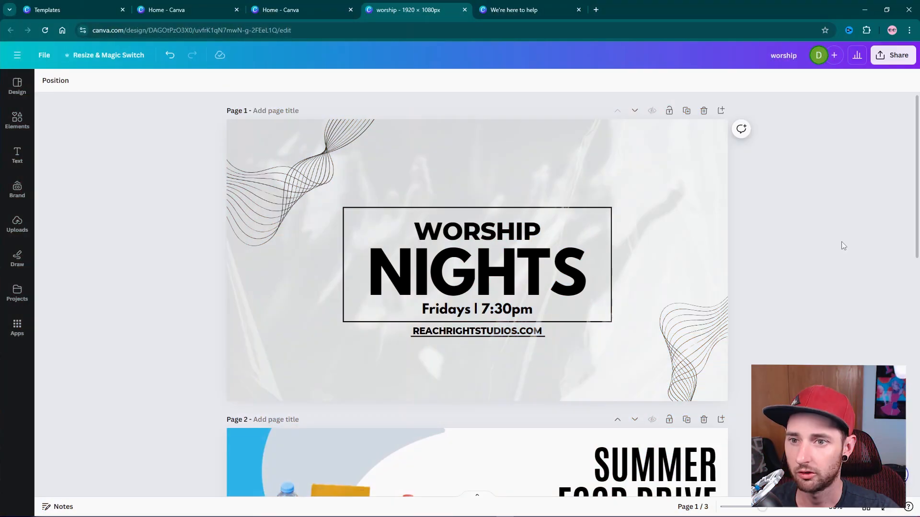
scroll(832, 212, down, 8)
scroll(412, 267, up, 3)
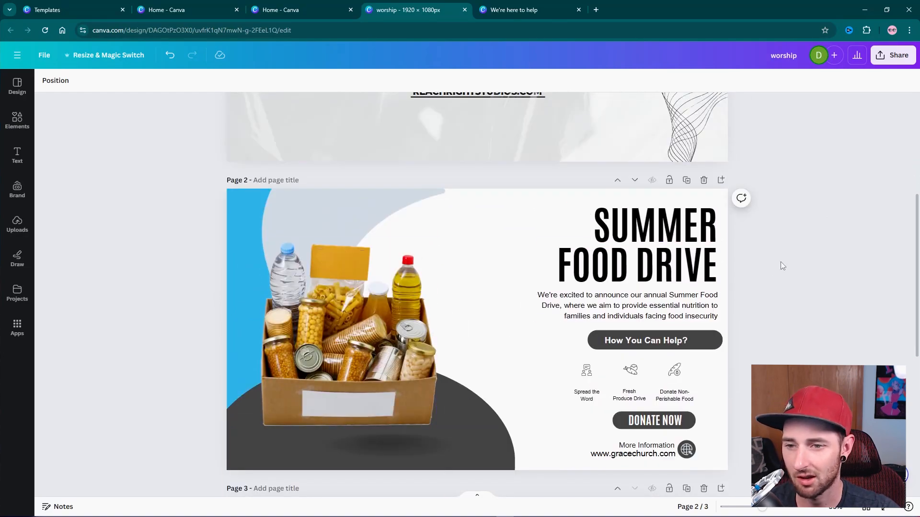
scroll(782, 265, down, 6)
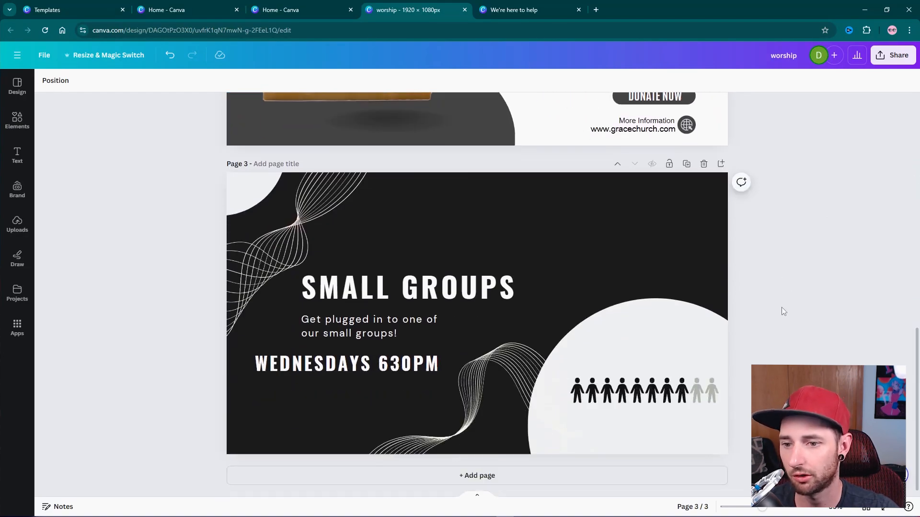
scroll(784, 312, up, 12)
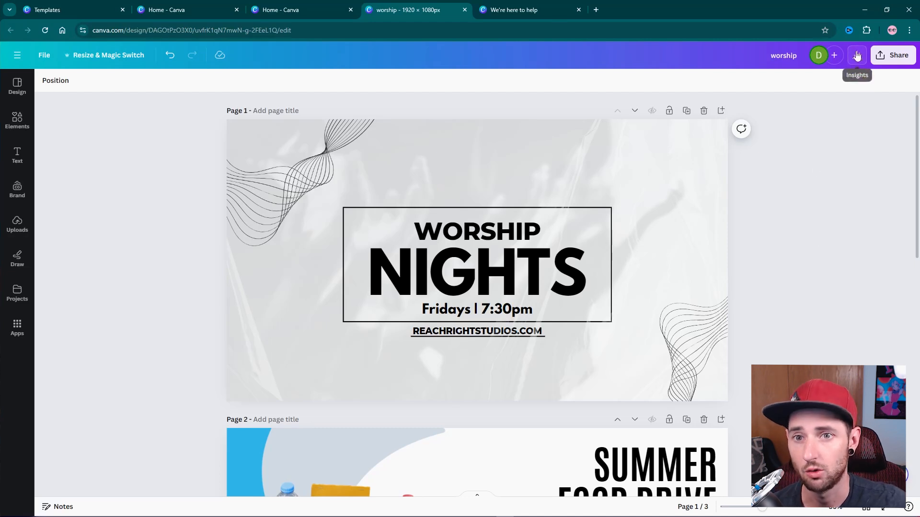
Examine the design's download options for file type and page selection, and open the options for sharing on social.
click(887, 60)
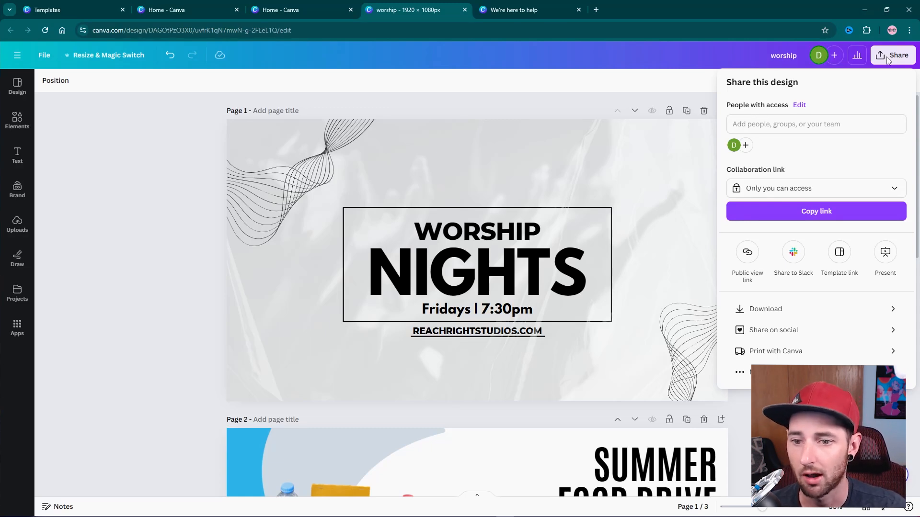
click(825, 312)
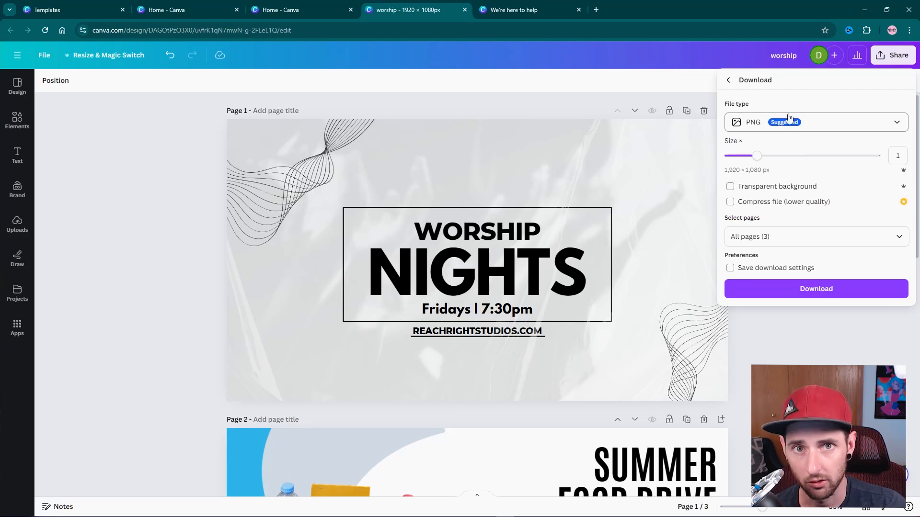
click(802, 130)
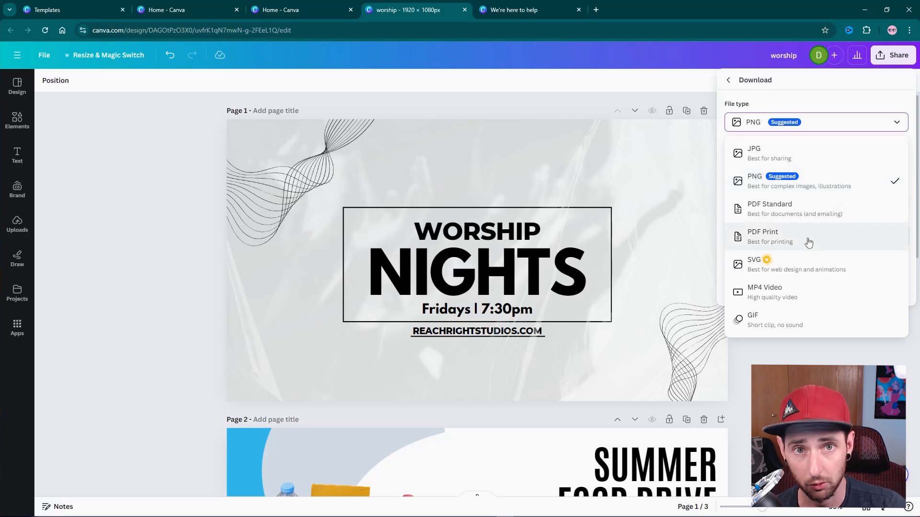
click(821, 123)
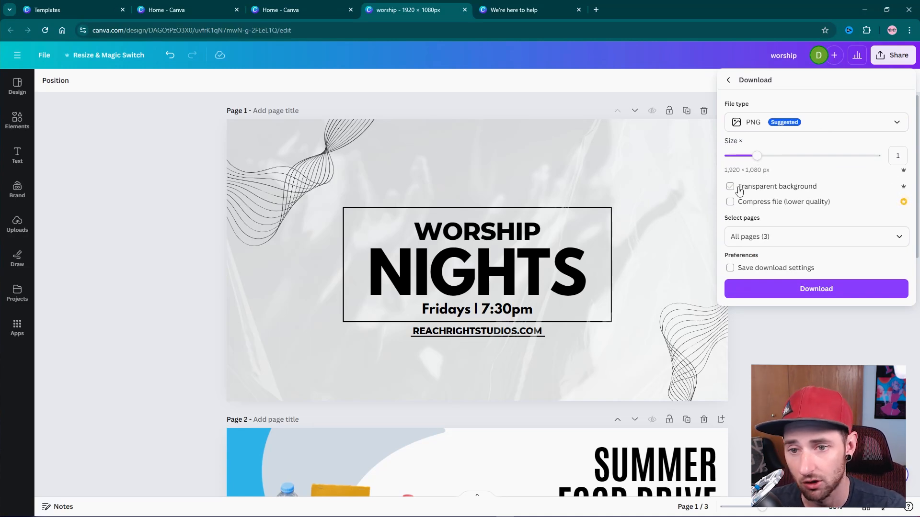
click(898, 237)
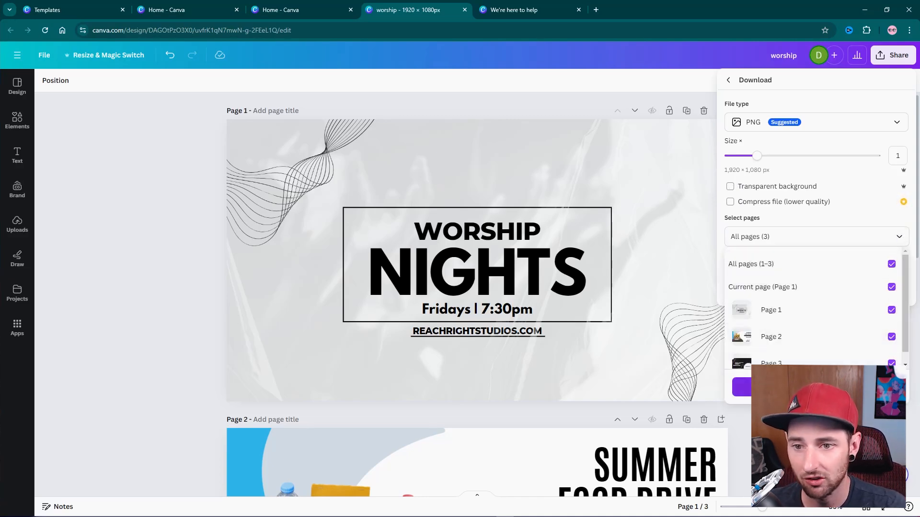
click(793, 238)
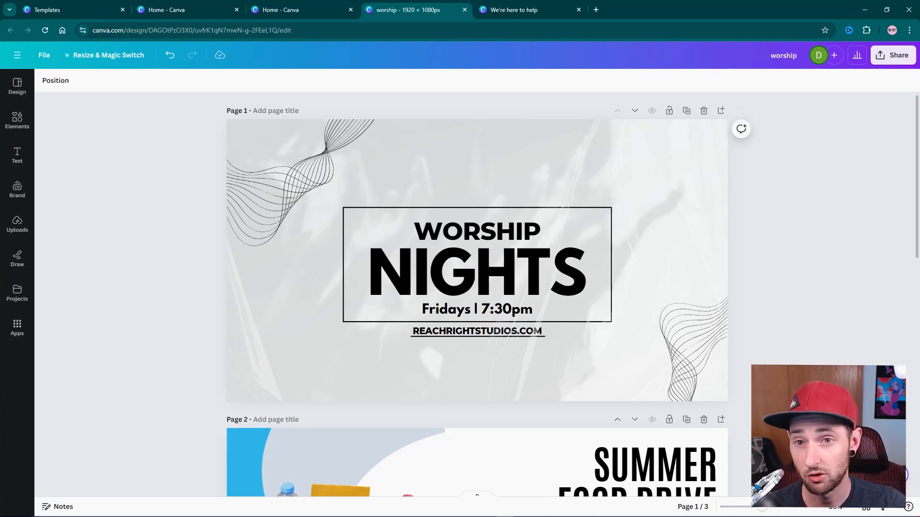
click(890, 58)
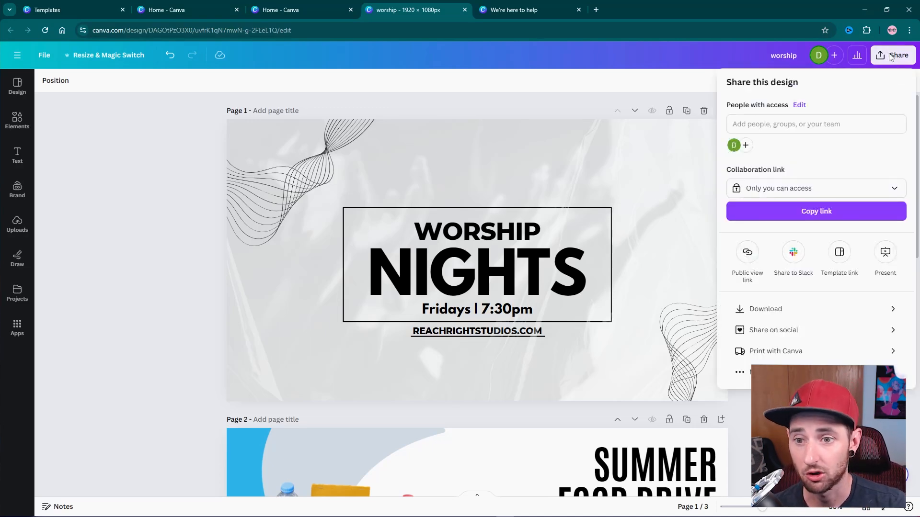
click(793, 334)
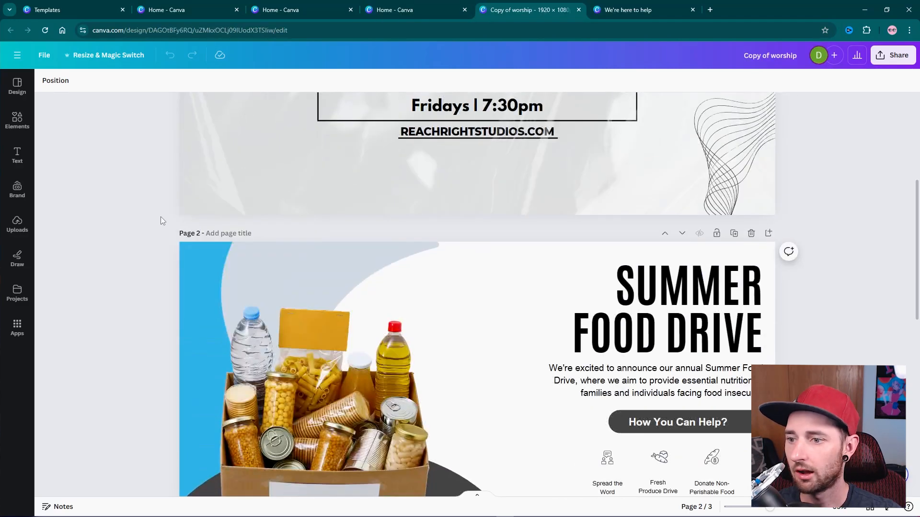
Choose 1080 × 1080 px as the new size for all pages of Copy of worship and open the resize preview.
scroll(160, 217, down, 2)
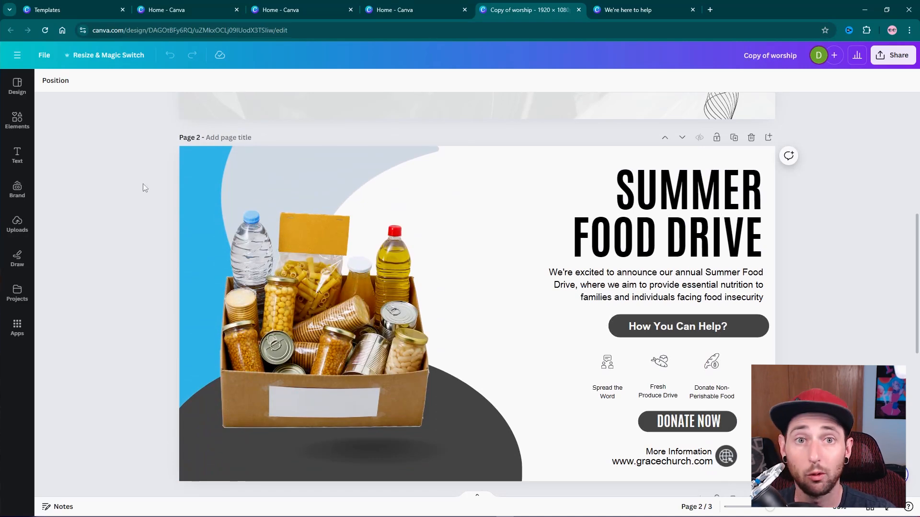
scroll(136, 230, up, 3)
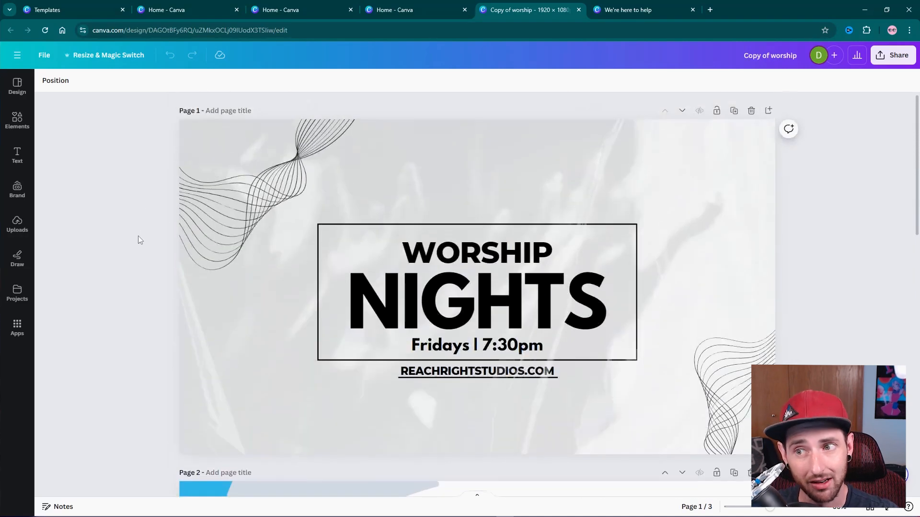
click(134, 59)
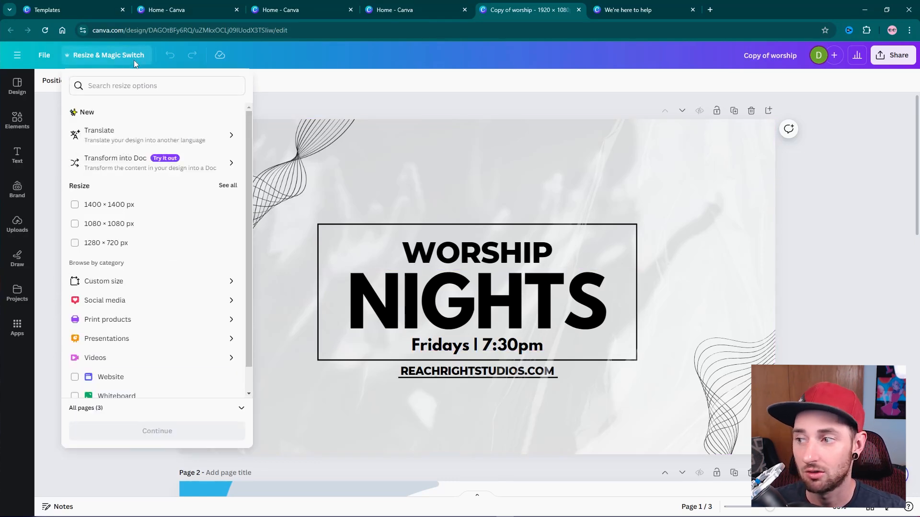
click(156, 226)
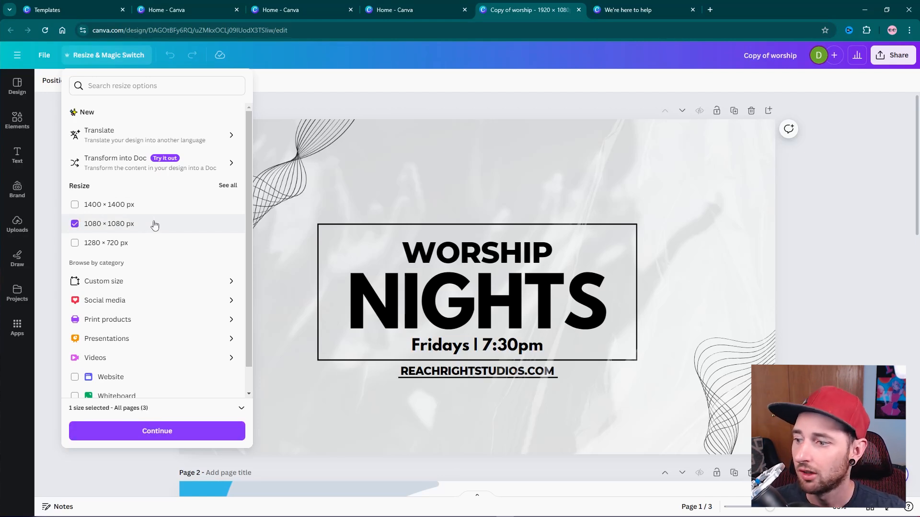
click(180, 431)
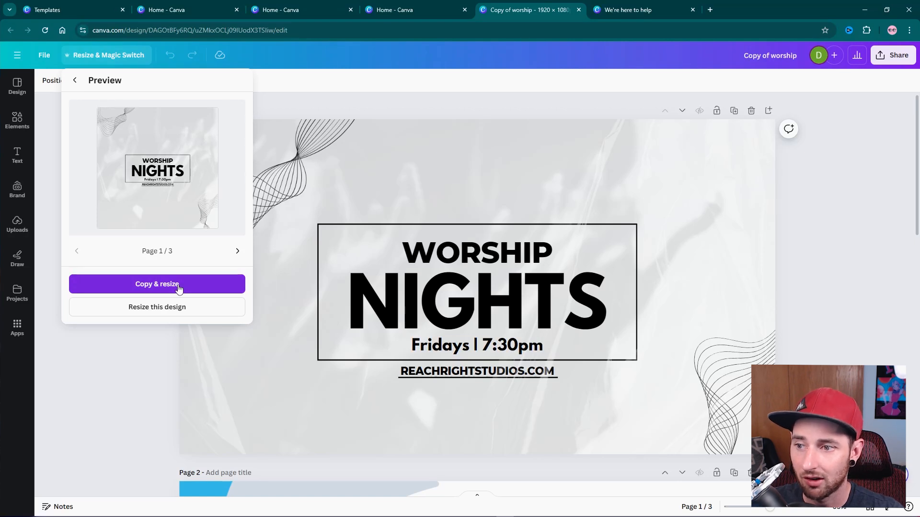
Check the resize preview of all three pages and resize this design itself instead of making a copy.
click(179, 288)
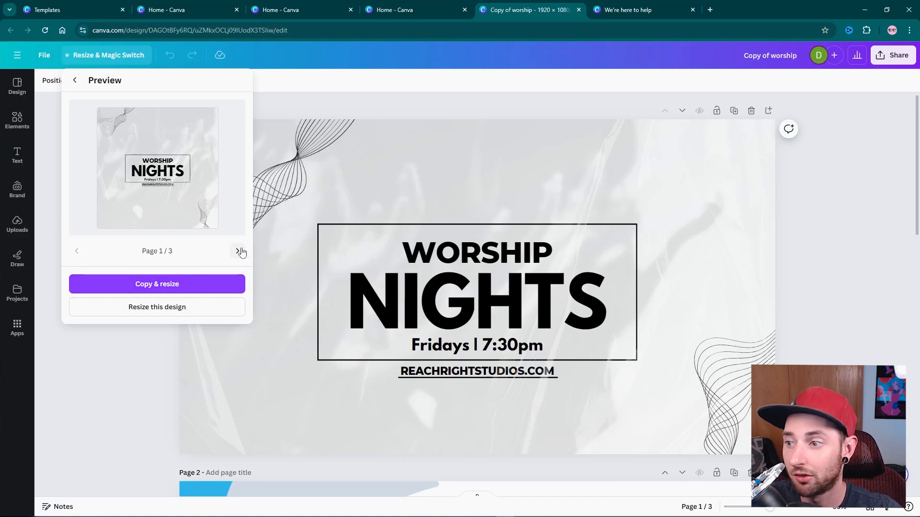
click(237, 251)
click(237, 251)
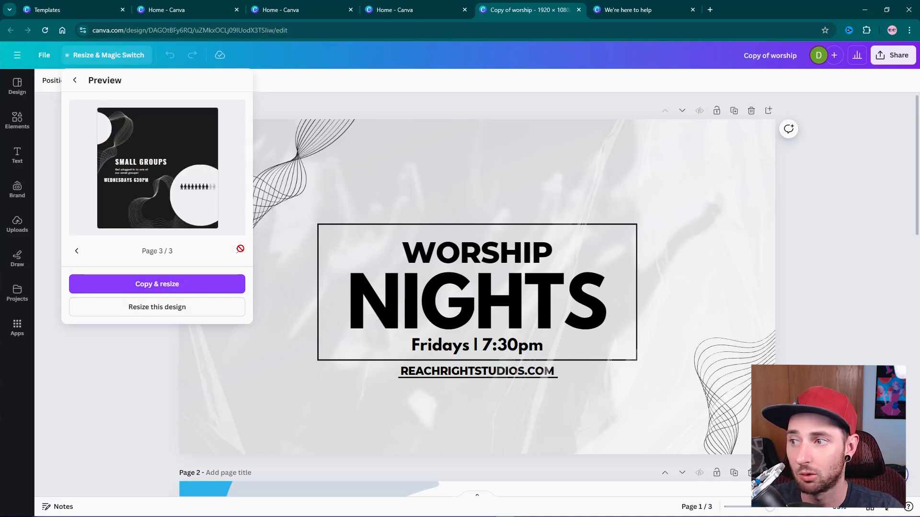
click(77, 251)
click(77, 251)
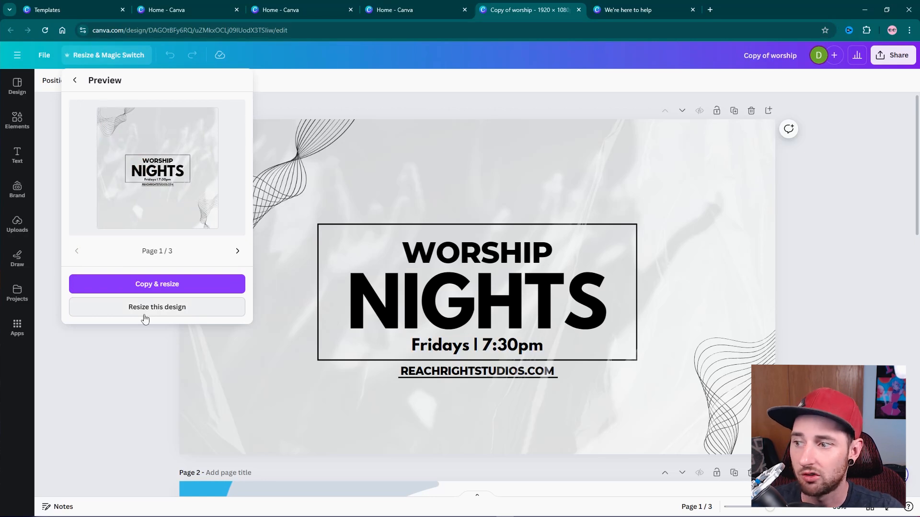
click(146, 315)
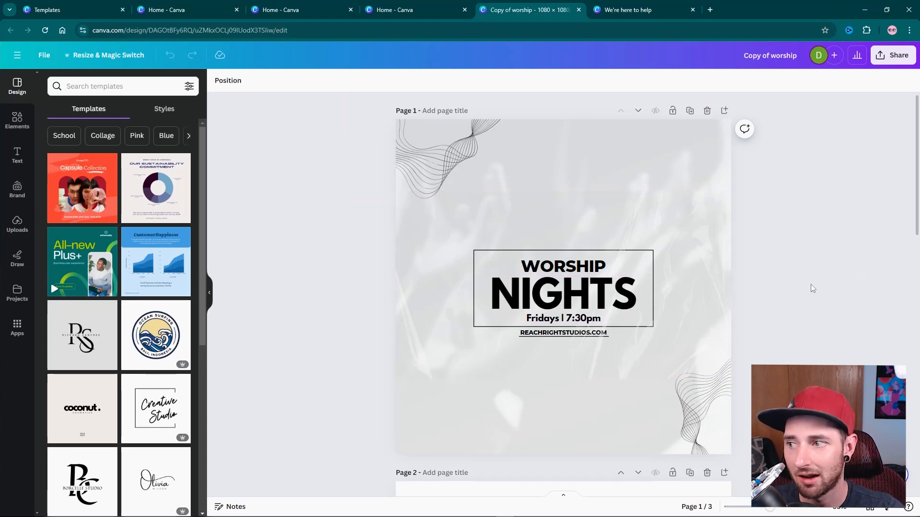
On the Summer Food Drive page, enlarge the blue and light-grey shapes to the page's top edge and reposition the dark ellipse and food box.
scroll(813, 287, down, 5)
scroll(813, 288, down, 5)
scroll(814, 292, up, 3)
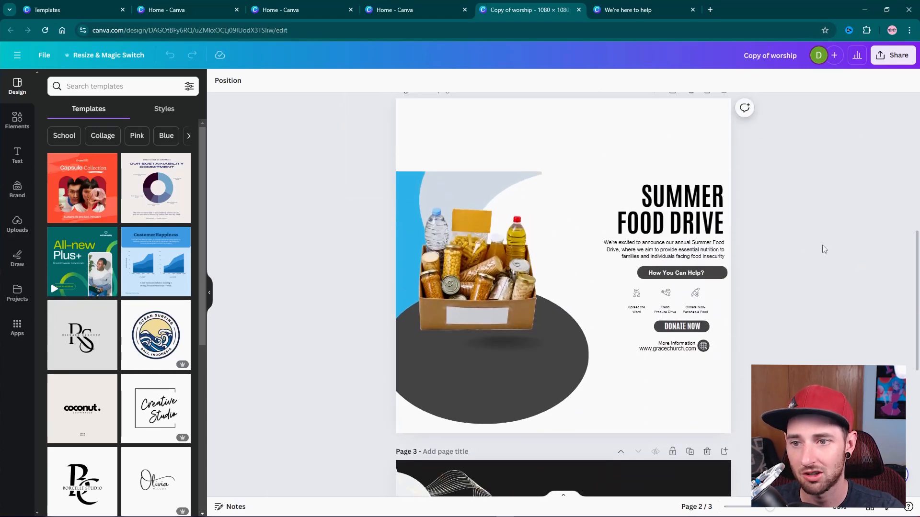
drag(529, 204, 529, 119)
drag(542, 312, 580, 388)
drag(524, 326, 532, 345)
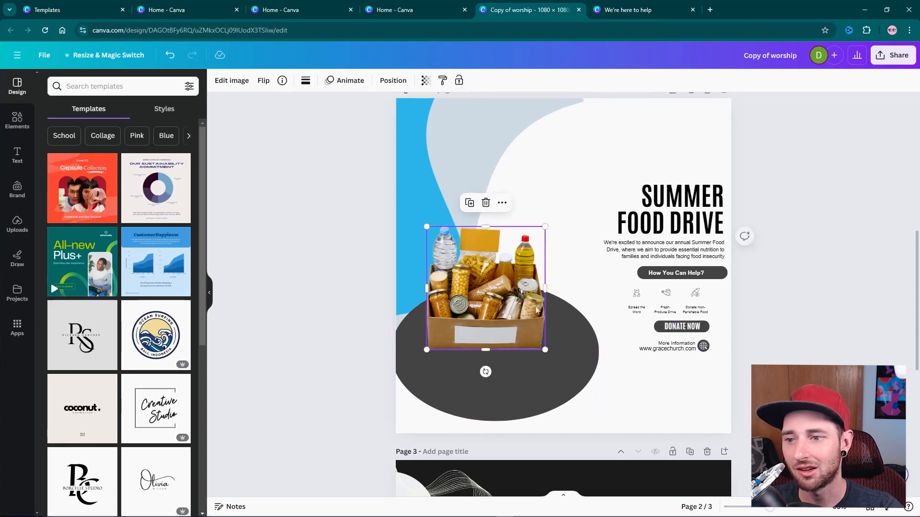
click(813, 264)
scroll(813, 262, down, 5)
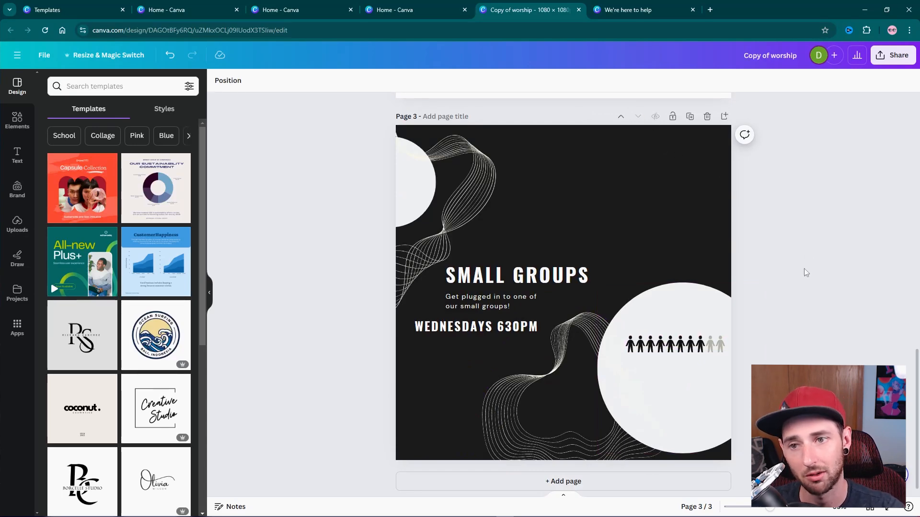
scroll(804, 268, up, 15)
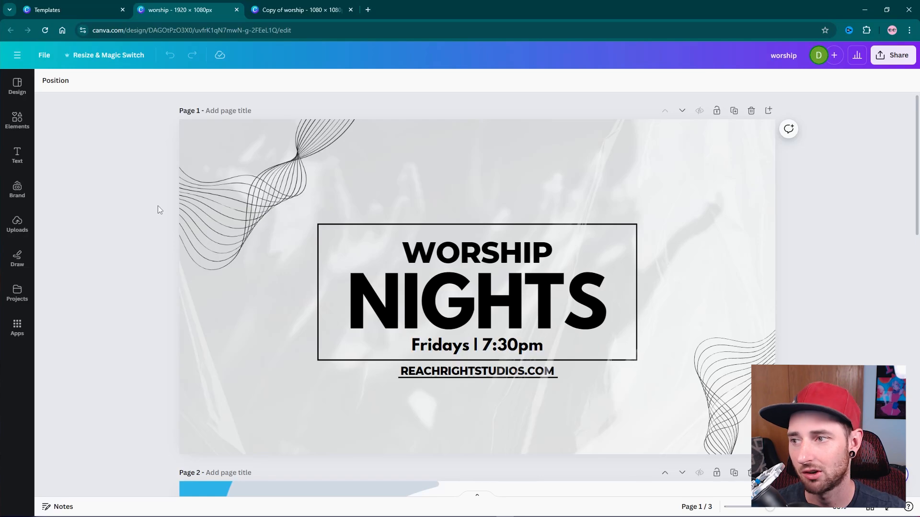
Apply the Succession animation to all text, lines and shapes on the Worship Nights page.
scroll(158, 207, down, 10)
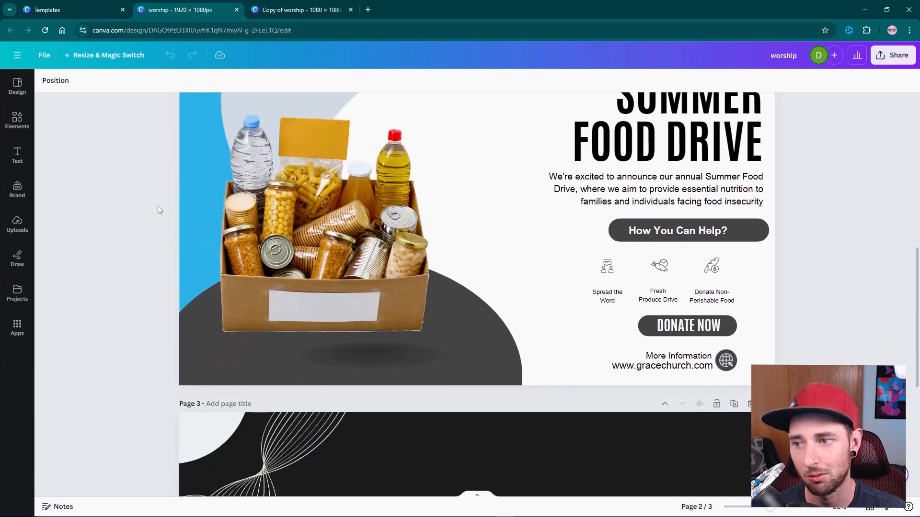
scroll(157, 205, up, 8)
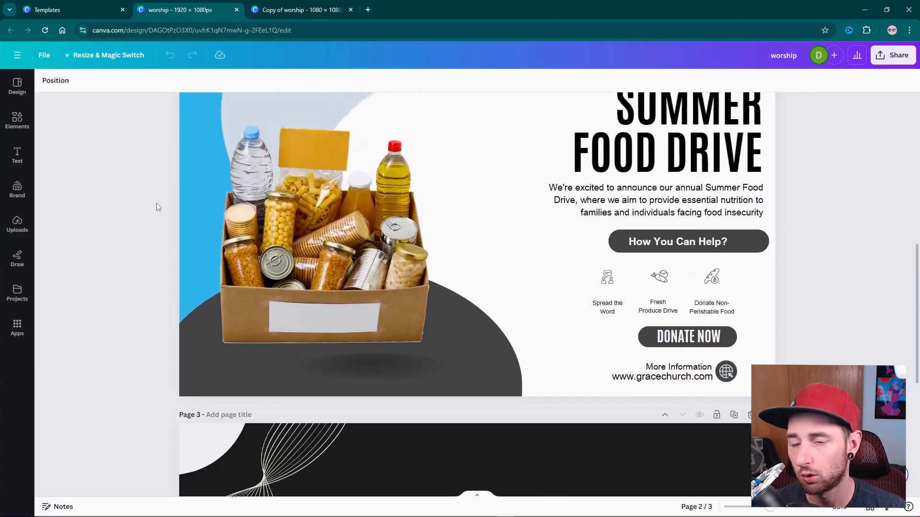
scroll(157, 207, up, 2)
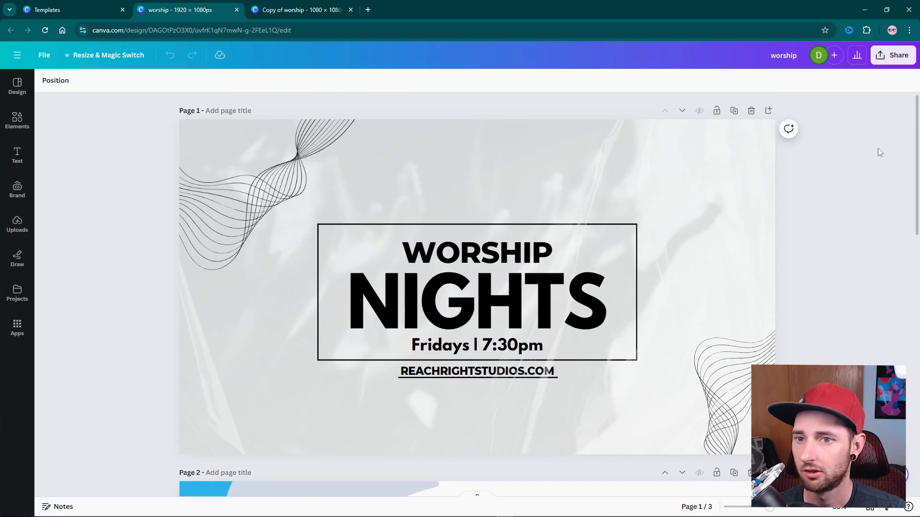
drag(884, 104, 119, 467)
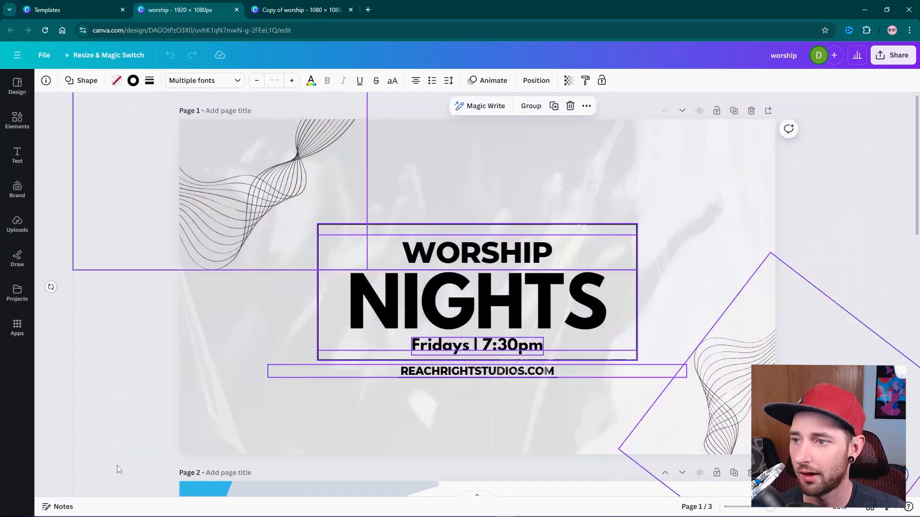
click(482, 82)
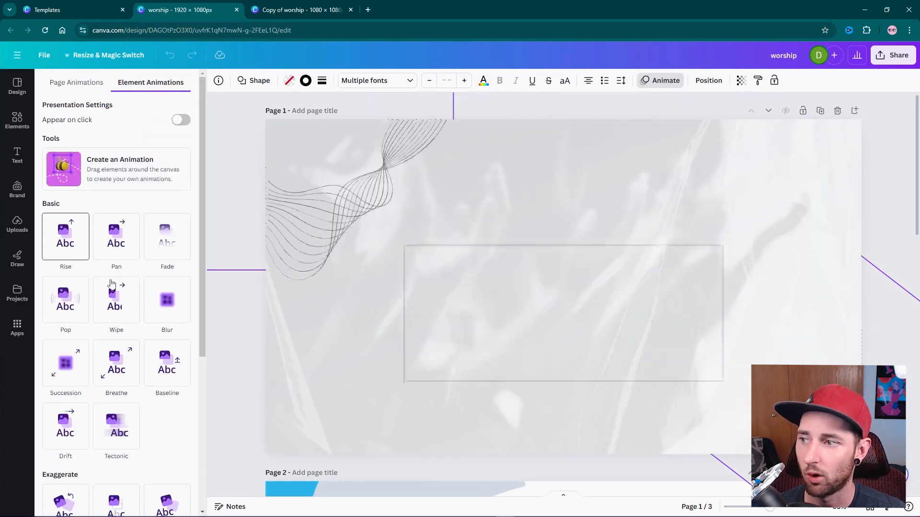
scroll(115, 230, down, 2)
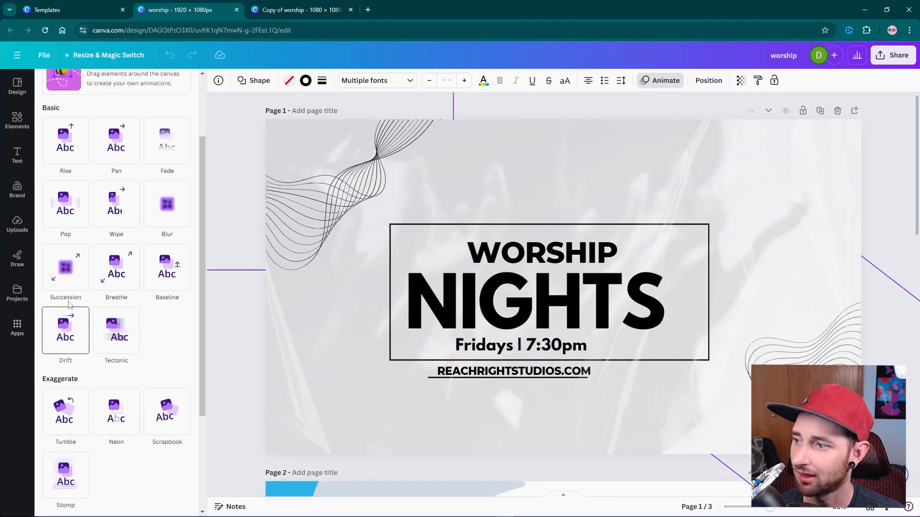
click(73, 284)
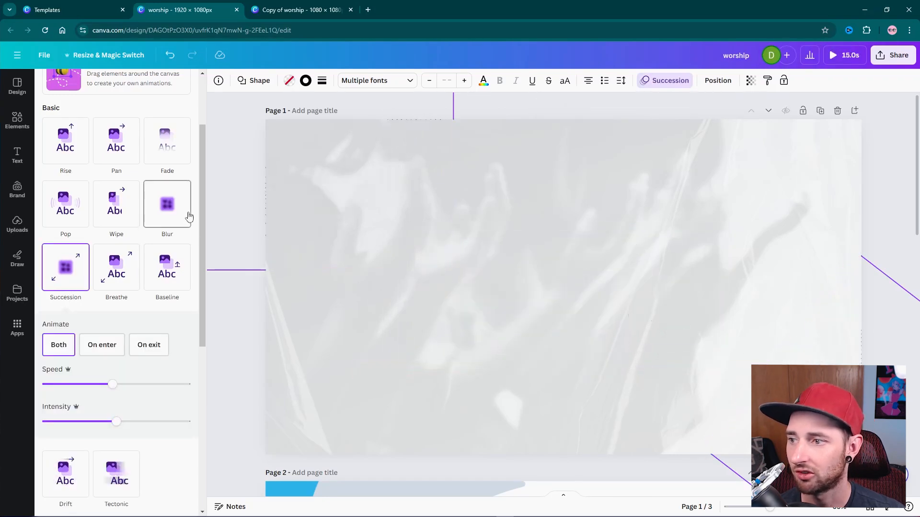
Lower the speed of the Worship Nights page's Succession animation, set its intensity to the minimum, and play a preview of the page.
mouse_move(87, 392)
mouse_down()
mouse_move(62, 392)
mouse_move(94, 386)
mouse_up()
drag(114, 421, 47, 421)
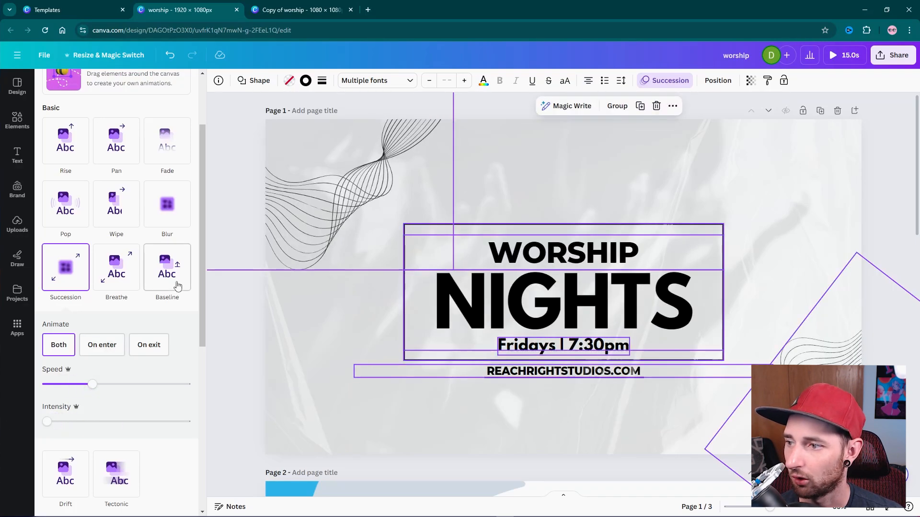
click(859, 162)
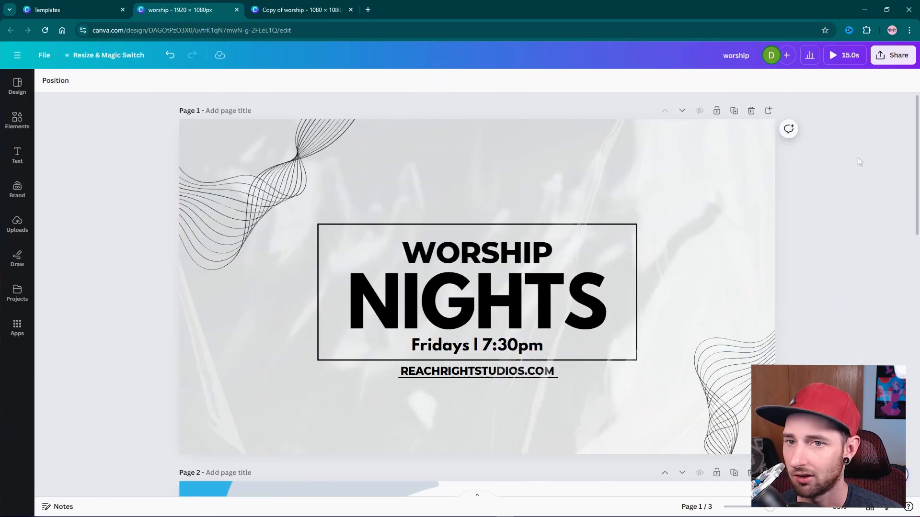
click(832, 56)
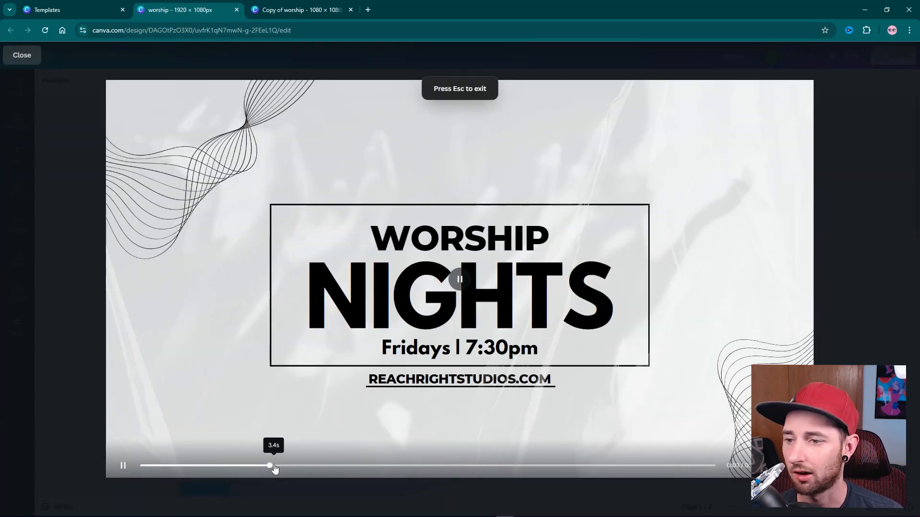
key(Escape)
Apply the Succession animation to all elements on the Summer Food Drive page, with a reduced speed and minimum intensity.
scroll(165, 292, down, 5)
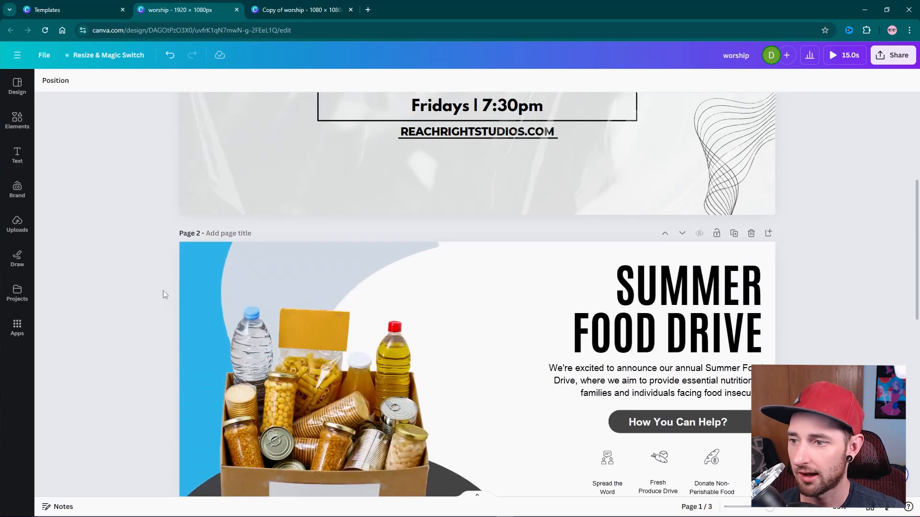
drag(117, 108, 856, 449)
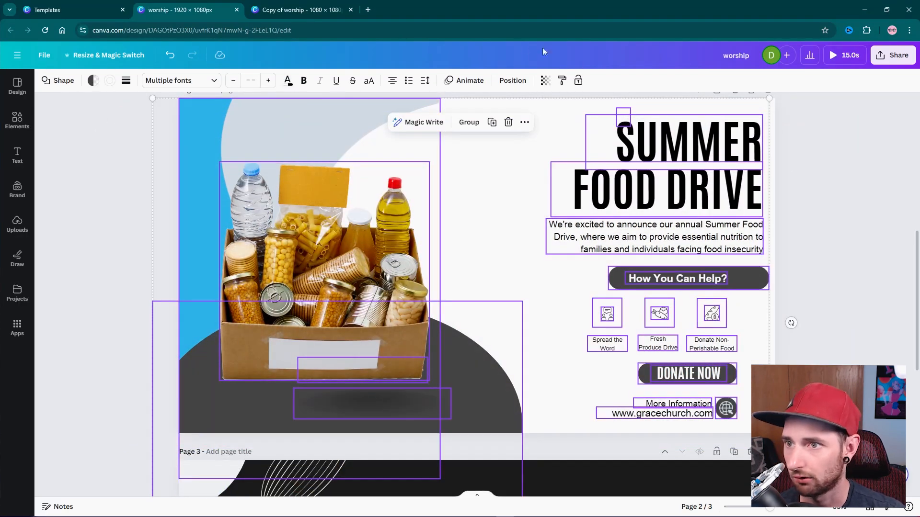
click(455, 82)
click(60, 367)
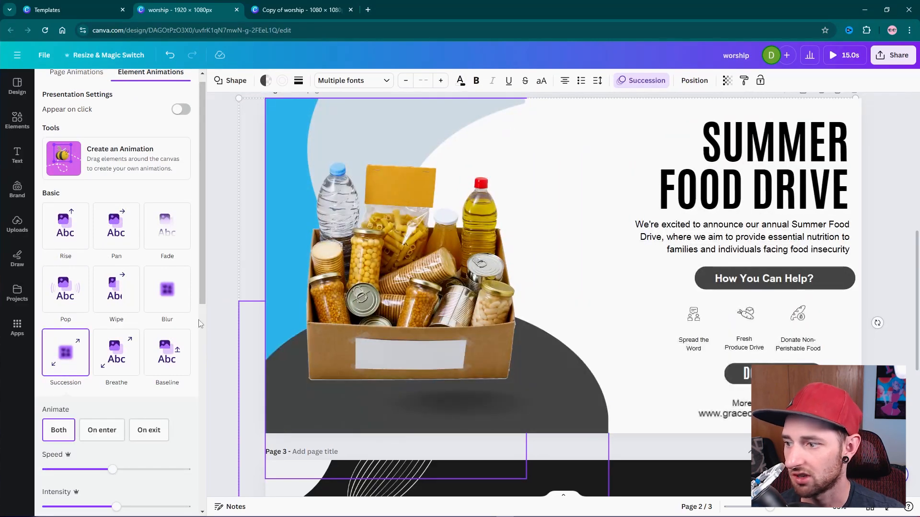
scroll(116, 335, down, 3)
drag(117, 362, 19, 345)
drag(112, 326, 71, 328)
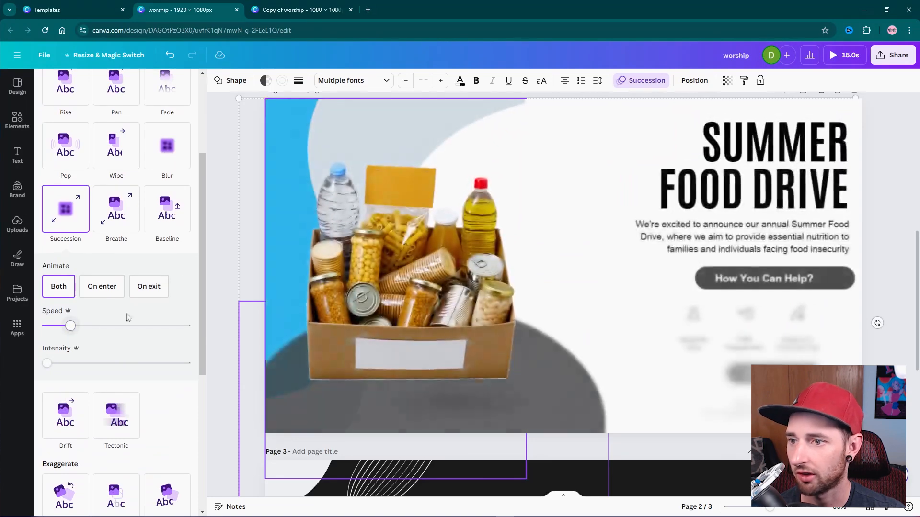
click(137, 266)
Apply the Succession animation on enter to all elements on the Small Groups page, with a reduced speed and minimum intensity.
scroll(142, 230, down, 5)
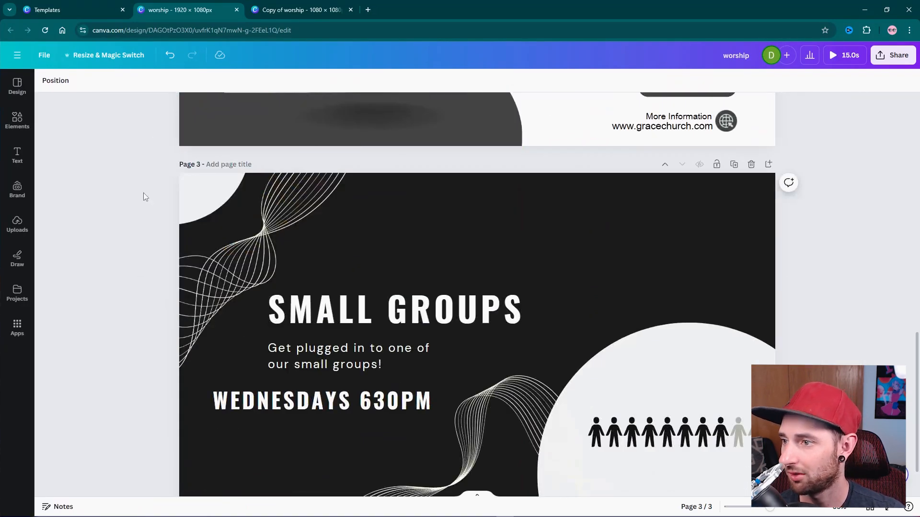
scroll(143, 191, down, 1)
drag(141, 150, 913, 455)
click(447, 81)
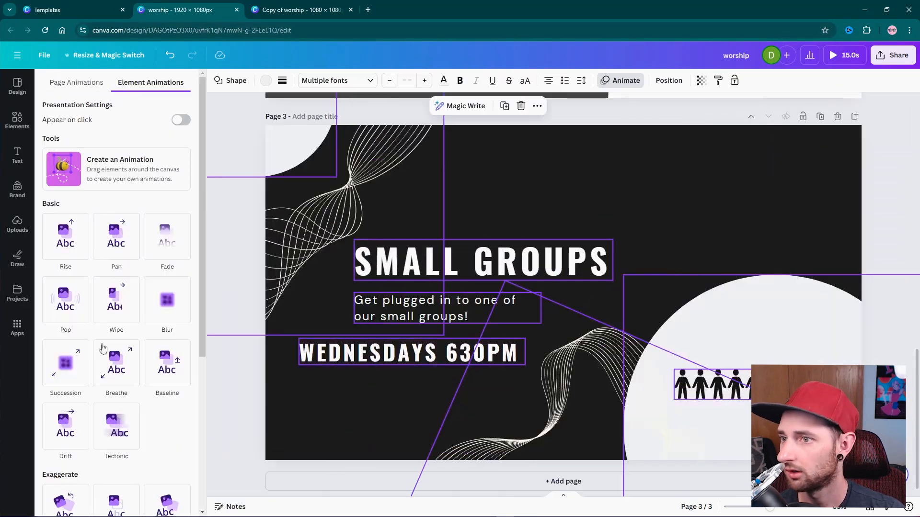
click(64, 354)
scroll(115, 431, down, 2)
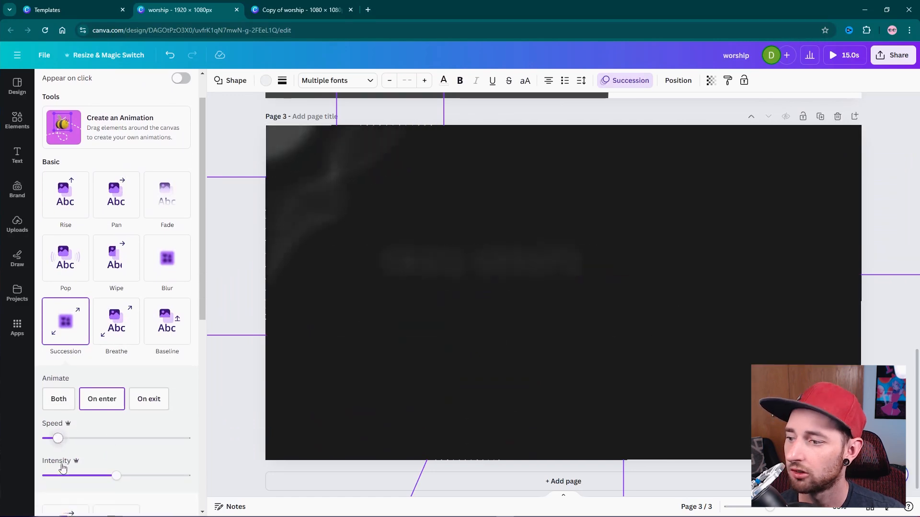
drag(117, 412, 33, 421)
drag(59, 376, 72, 380)
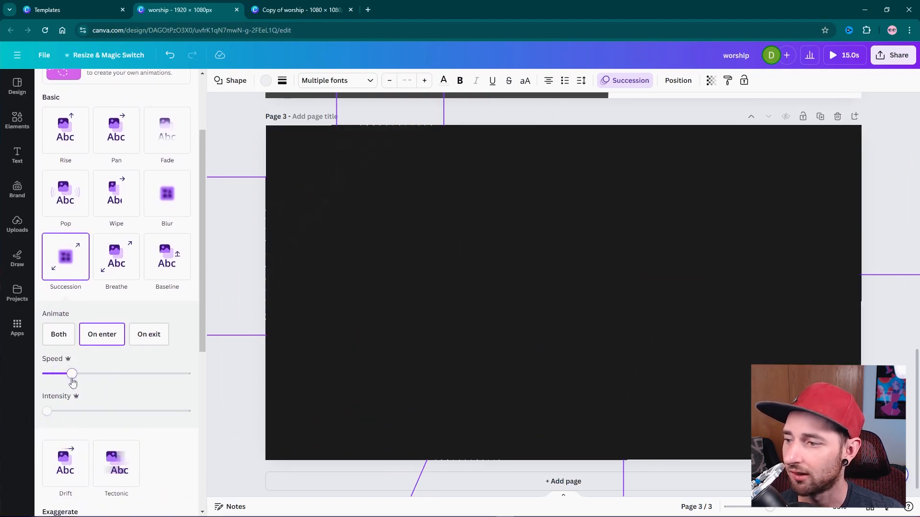
click(152, 383)
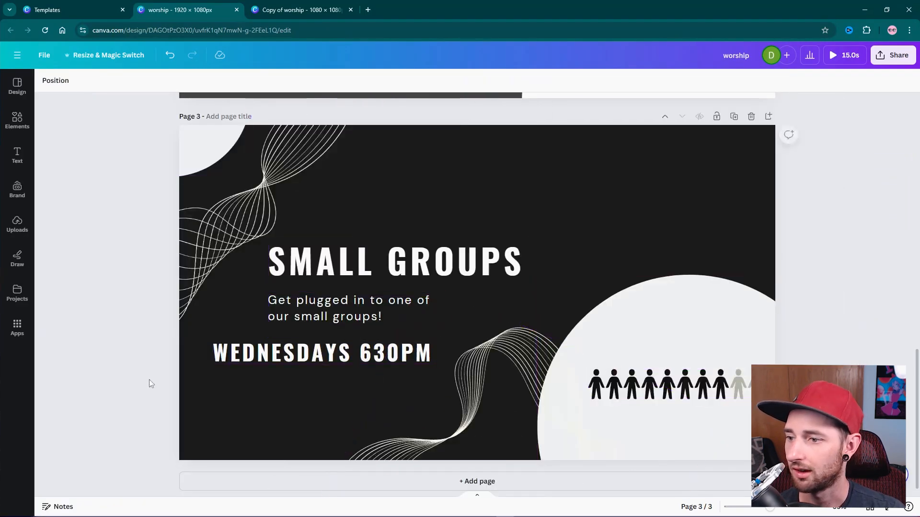
Play the full preview to check the animations on all three pages, and return to the editor.
scroll(150, 381, up, 15)
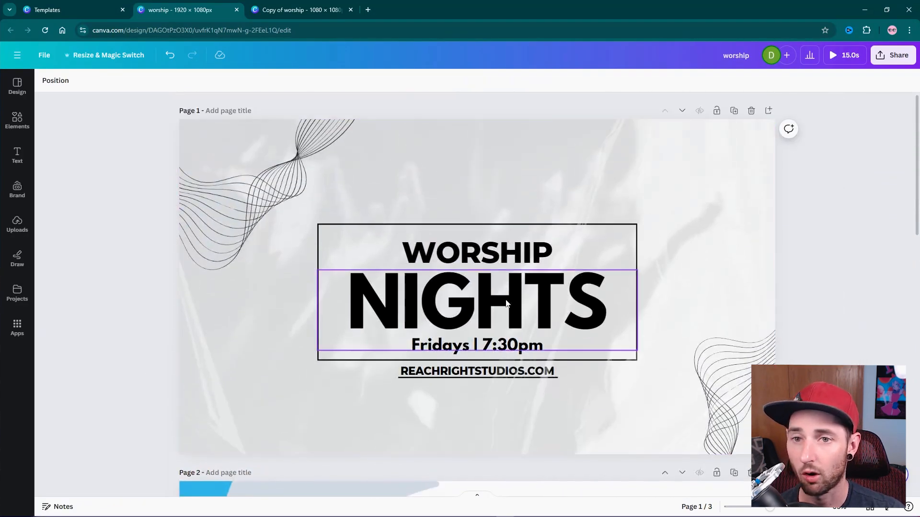
click(844, 56)
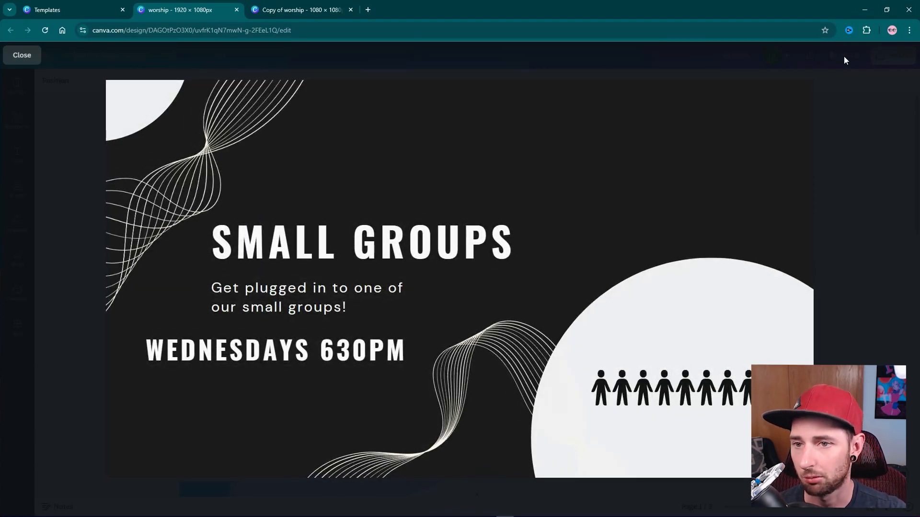
key(Escape)
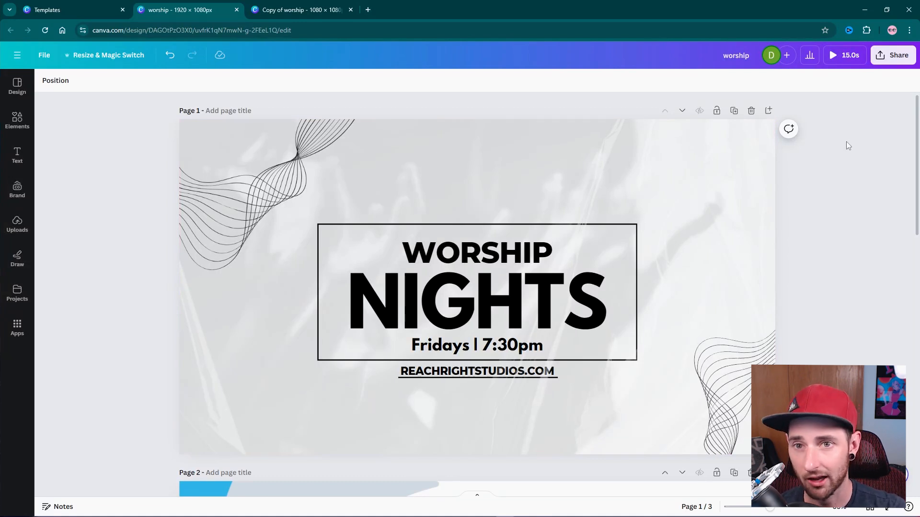
Examine the animated design's download options for file type, quality and page selection, and close them without downloading.
click(899, 61)
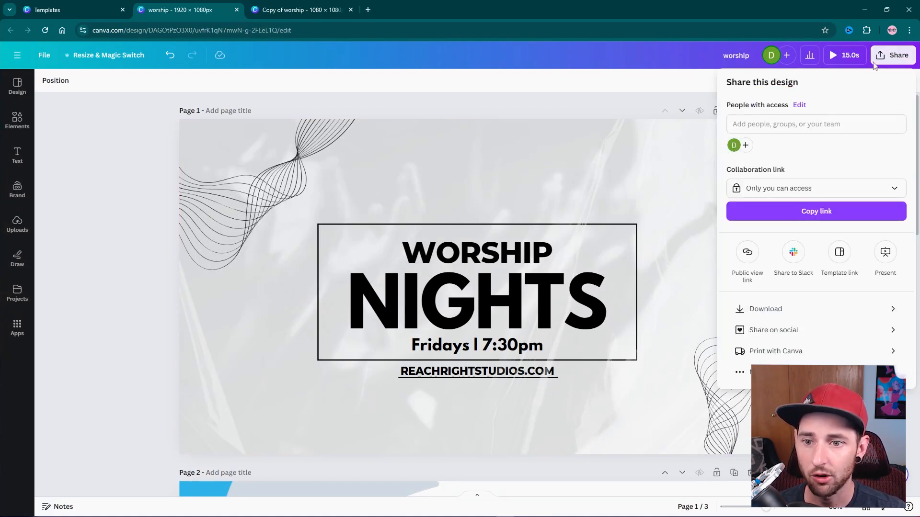
click(819, 315)
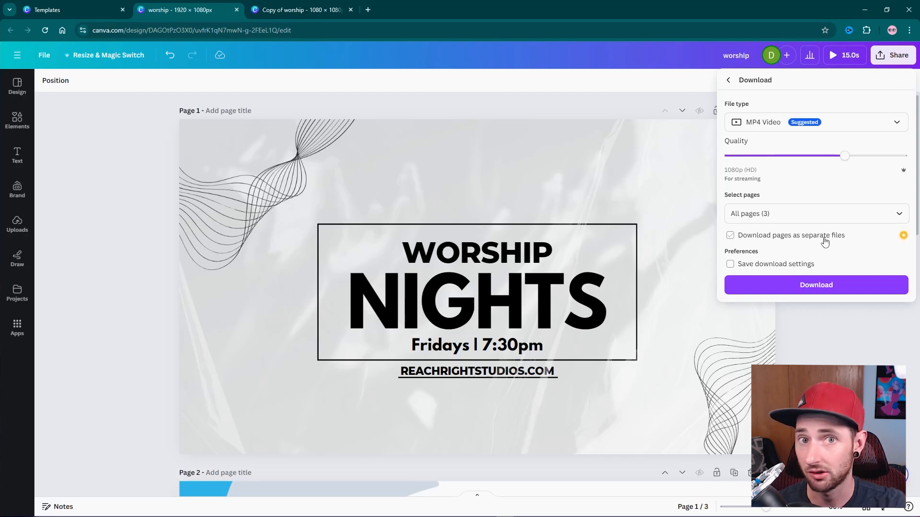
click(843, 340)
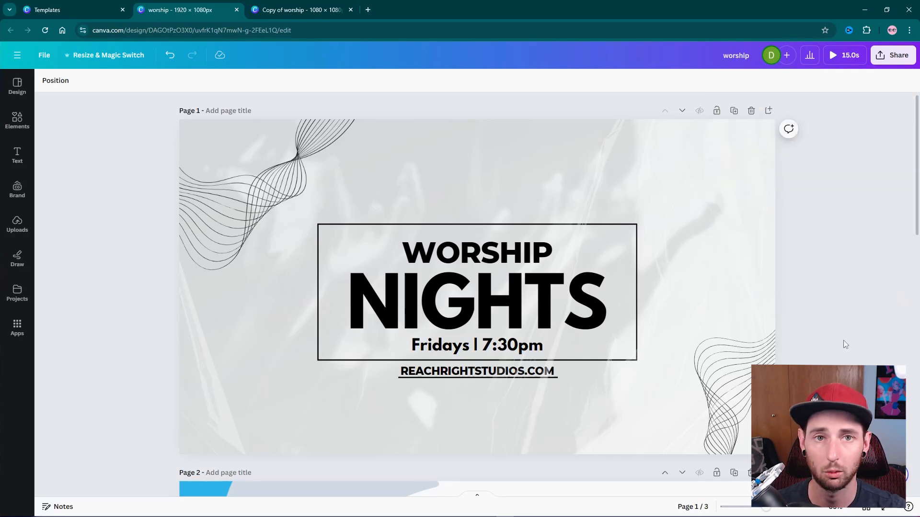